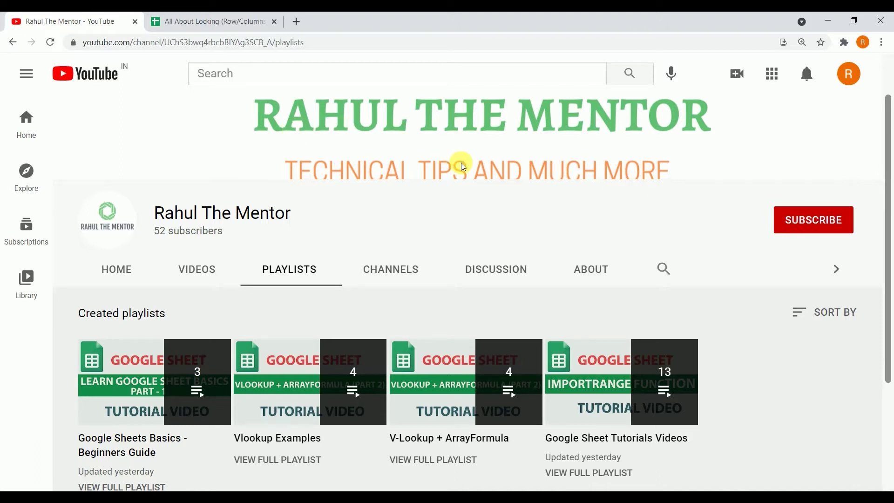
Step: Leave the YouTube channel page and switch to the All About Locking (Row/Columns/Formula) spreadsheet
{"action": "left_click", "coordinate": [423, 74]}
{"action": "left_click", "coordinate": [159, 108]}
{"action": "scroll", "coordinate": [340, 274], "scroll_direction": "up", "scroll_amount": 2}
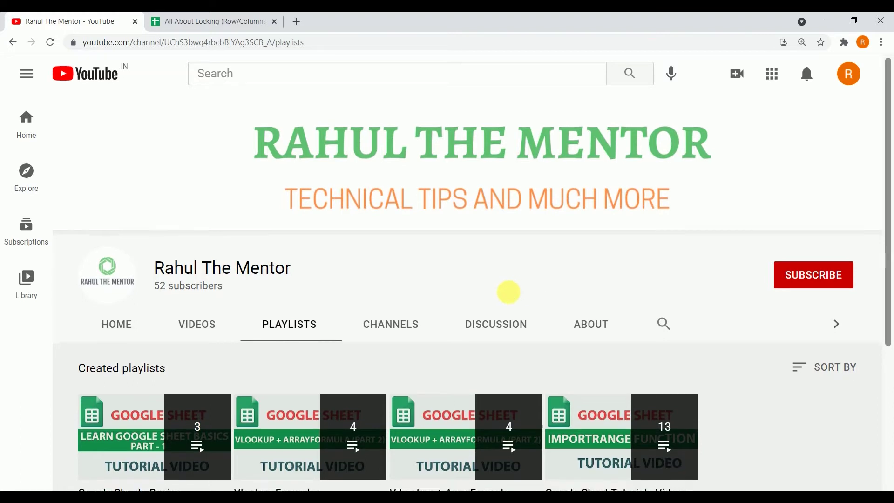
{"action": "scroll", "coordinate": [508, 292], "scroll_direction": "down", "scroll_amount": 2}
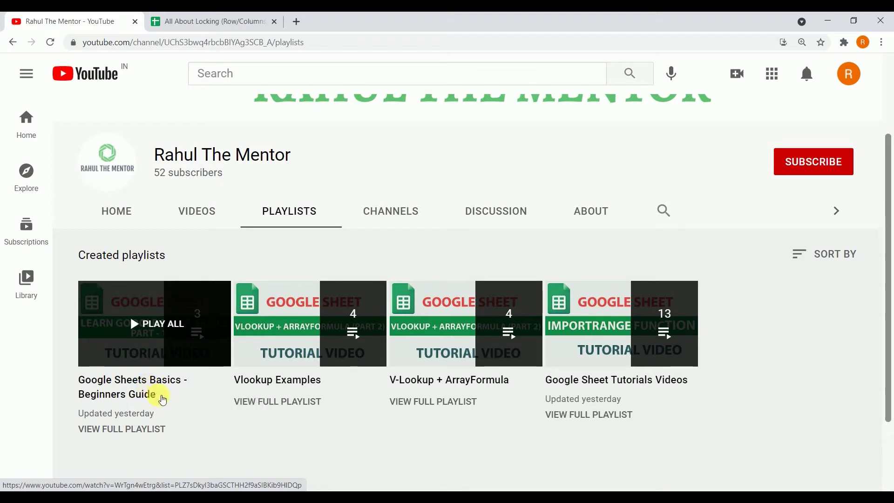
{"action": "mouse_move", "coordinate": [154, 323]}
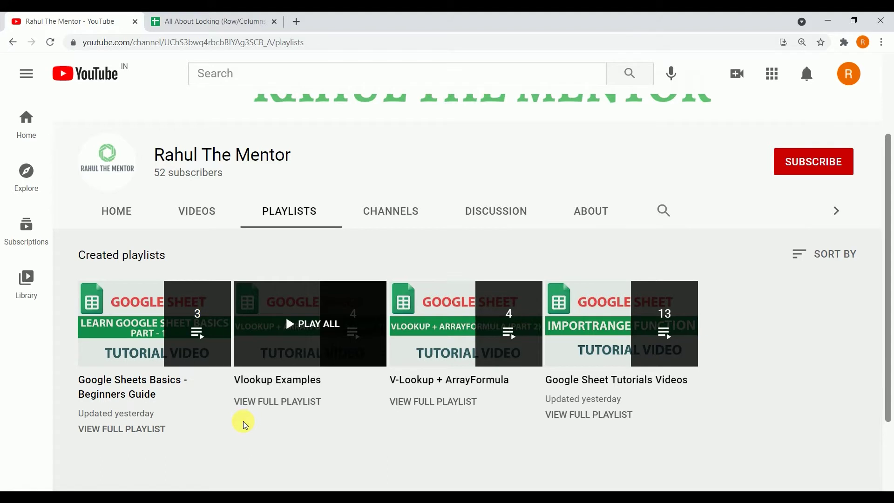
{"action": "mouse_move", "coordinate": [133, 386]}
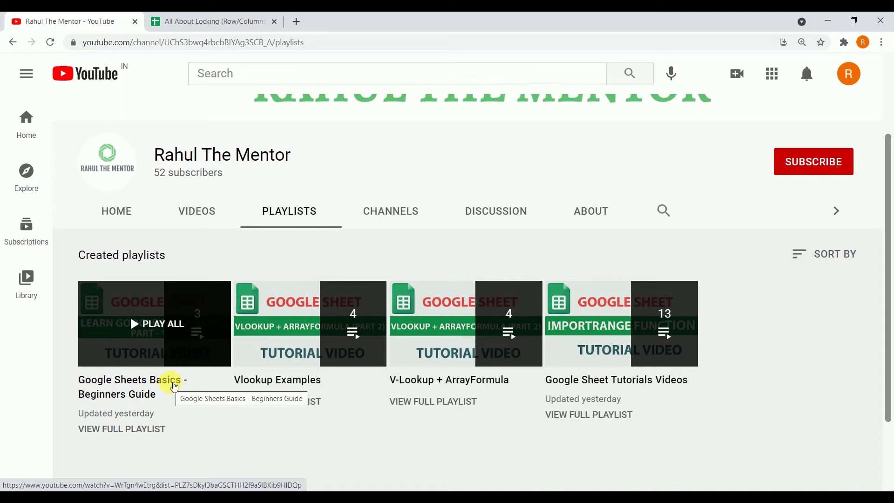
{"action": "left_click", "coordinate": [208, 19]}
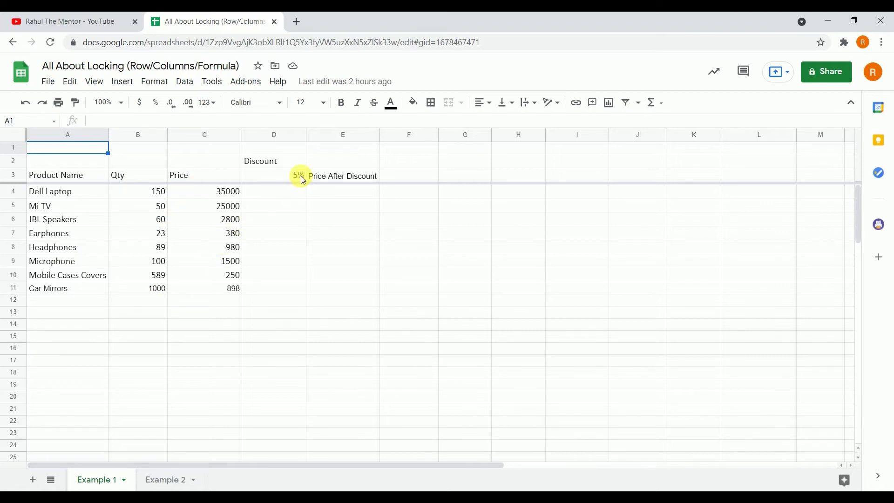
Step: Insert an empty column to the left of the Discount column
{"action": "left_click", "coordinate": [302, 179]}
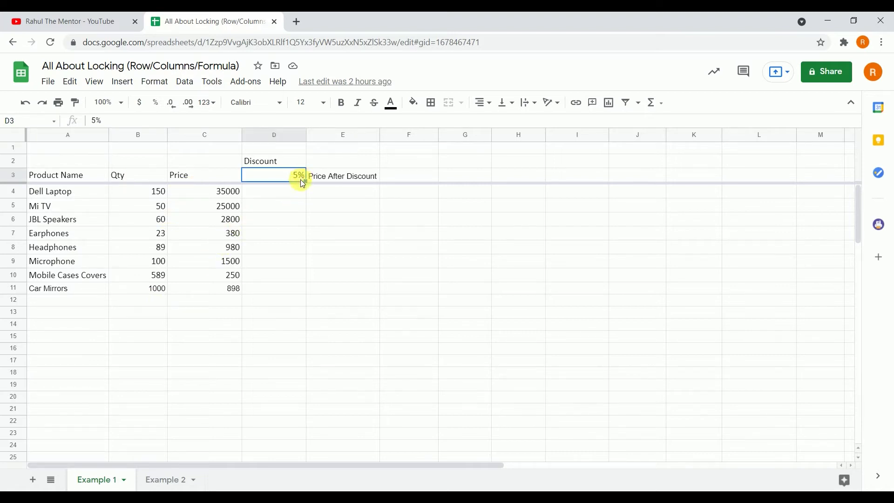
{"action": "left_click", "coordinate": [330, 189]}
{"action": "mouse_move", "coordinate": [274, 134]}
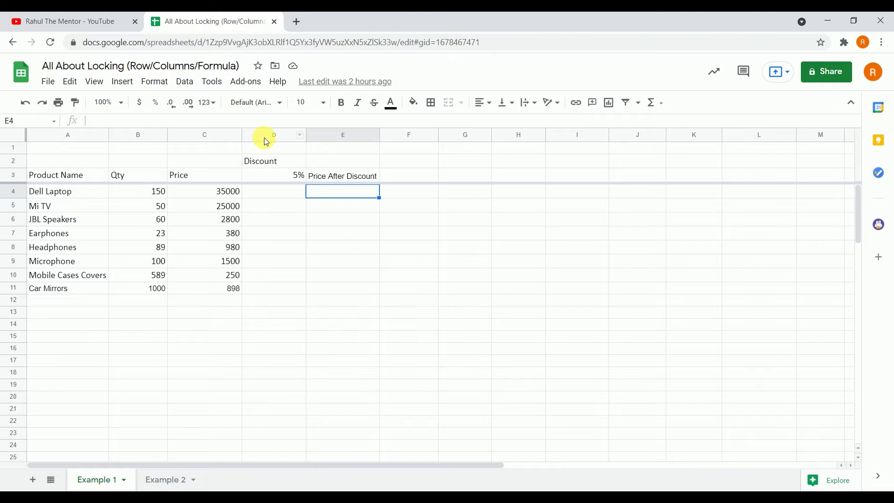
{"action": "left_click", "coordinate": [266, 138]}
{"action": "right_click", "coordinate": [263, 136]}
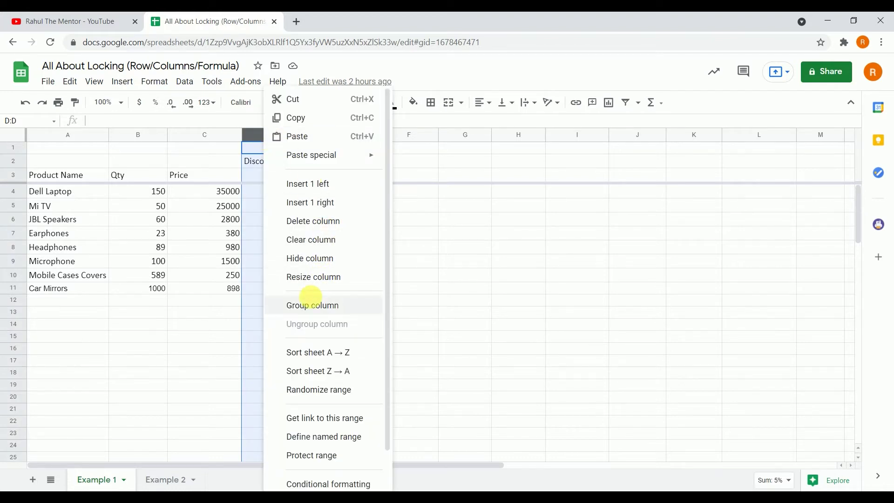
{"action": "left_click", "coordinate": [316, 193]}
Step: Head the new column 'Total' in D3 and select D4 for the Dell Laptop total
{"action": "left_click", "coordinate": [263, 176]}
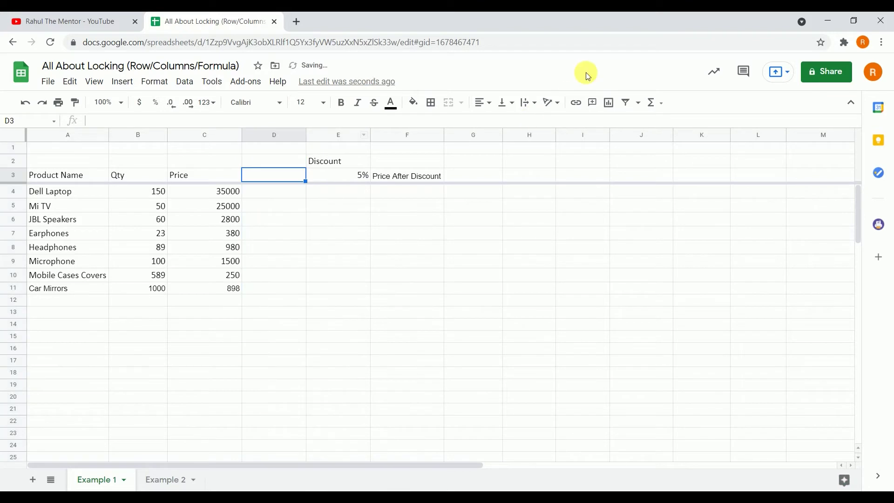
{"action": "type", "text": "Total"}
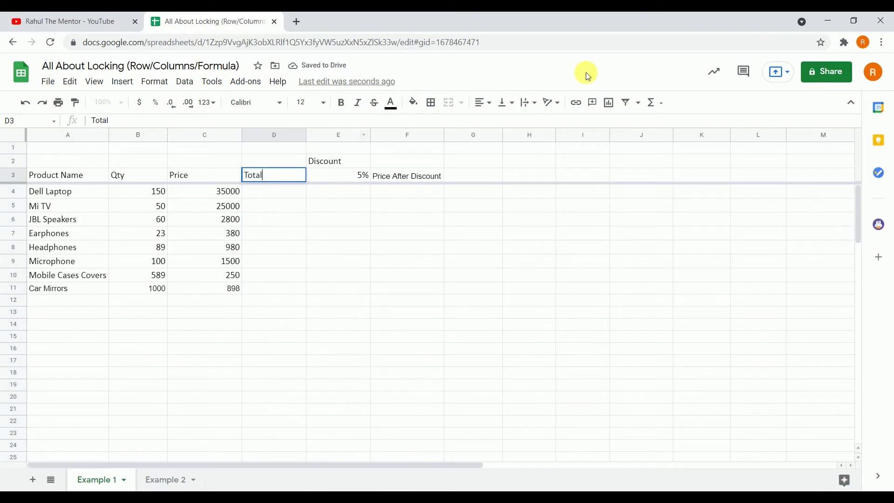
{"action": "key", "text": "Return"}
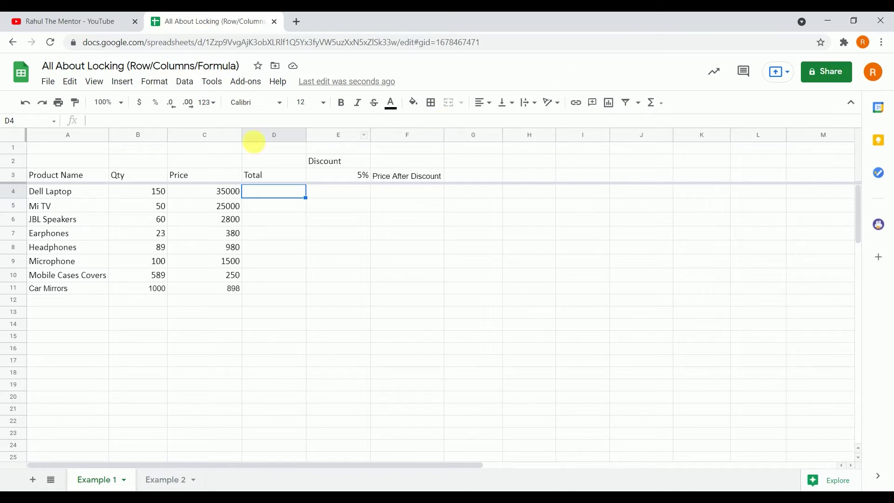
{"action": "left_click", "coordinate": [147, 197]}
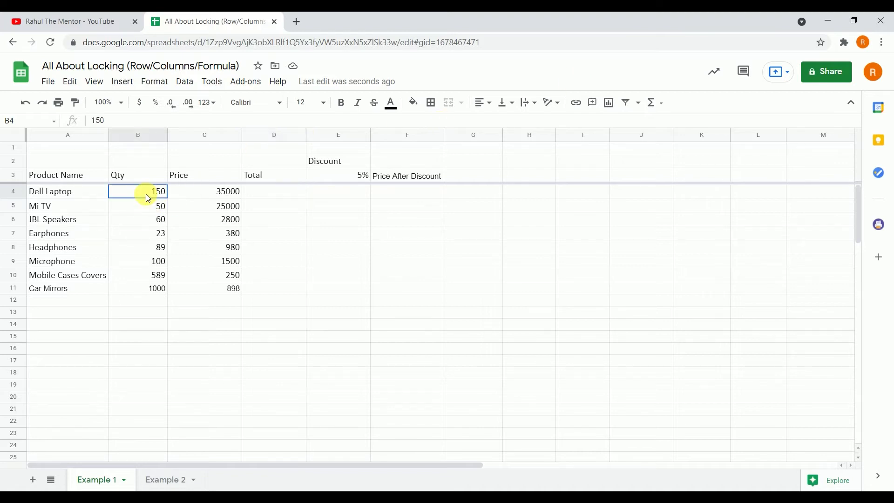
{"action": "left_click", "coordinate": [209, 197]}
{"action": "left_click", "coordinate": [276, 193]}
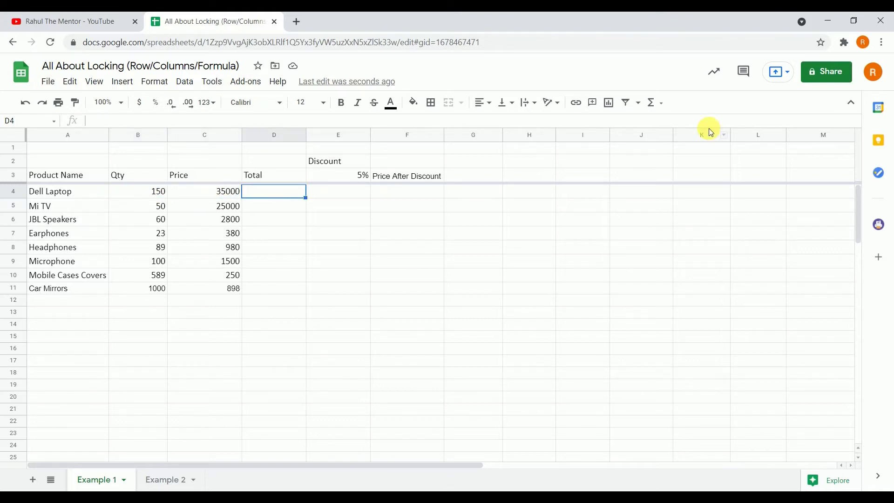
Step: Enter =B4*C4 in D4, giving the Dell Laptop total of 5250000
{"action": "type", "text": "="}
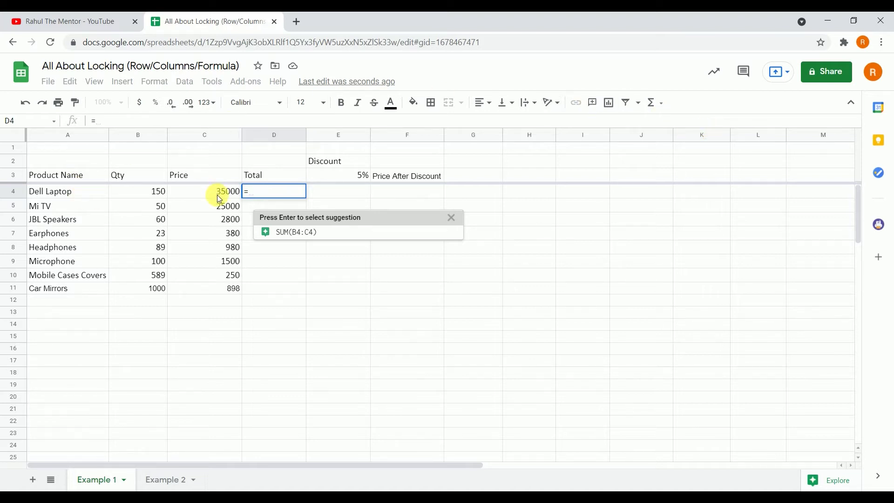
{"action": "left_click", "coordinate": [141, 193]}
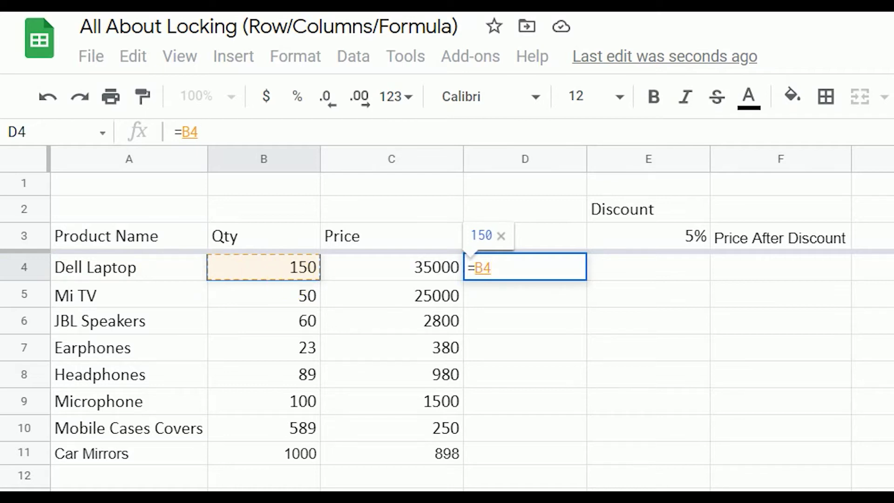
{"action": "type", "text": "*"}
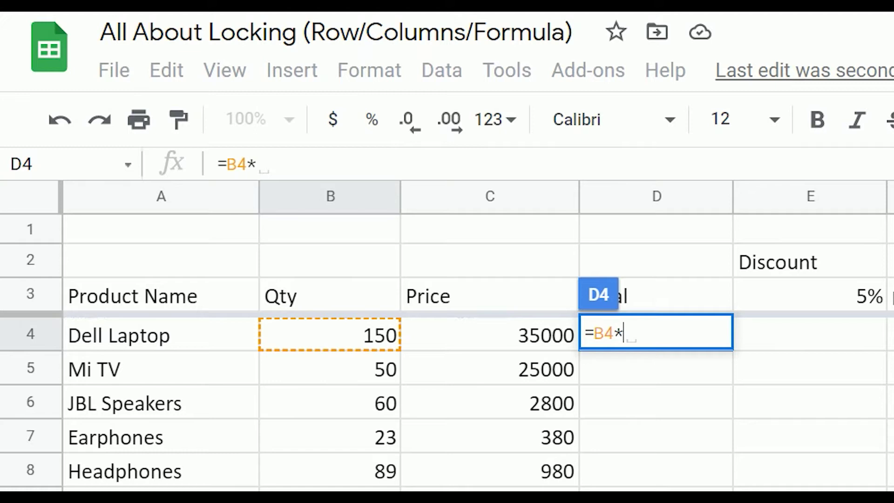
{"action": "left_click", "coordinate": [515, 342]}
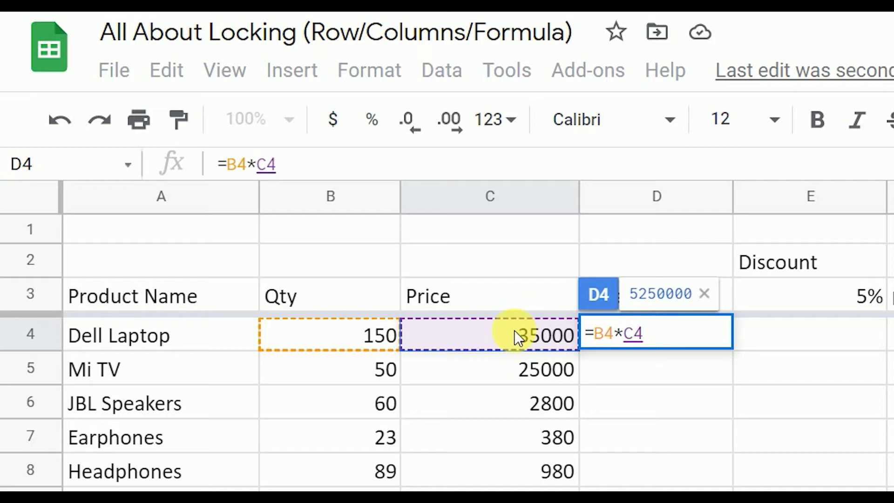
{"action": "key", "text": "Return"}
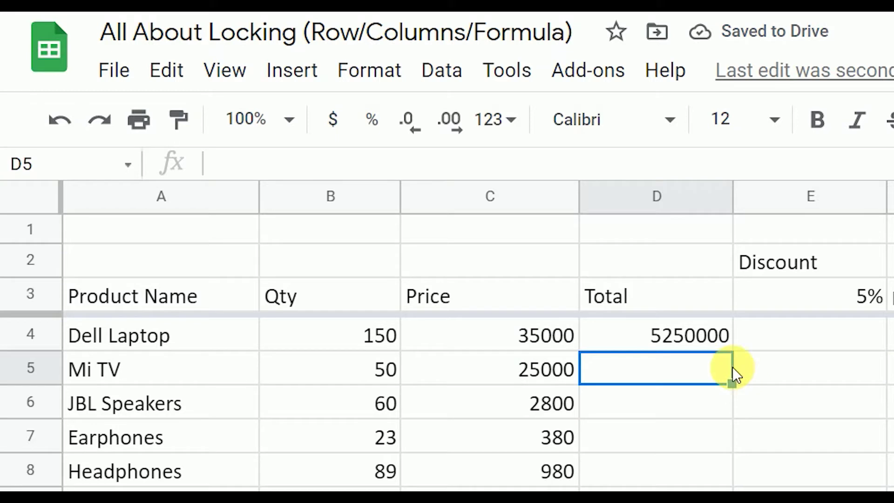
{"action": "left_click", "coordinate": [699, 345]}
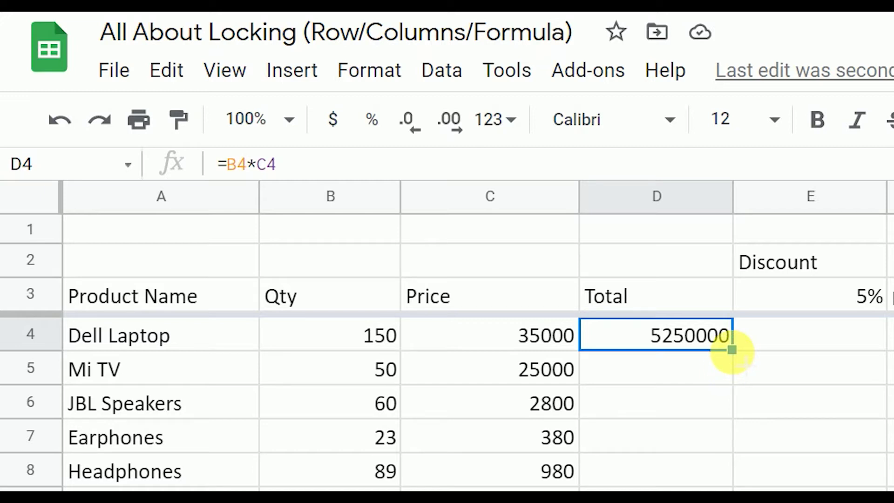
Step: Fill D4's formula down to D11 and check the copied formulas in D5, D7 and D11
{"action": "mouse_move", "coordinate": [732, 351]}
{"action": "left_mouse_down"}
{"action": "mouse_move", "coordinate": [730, 463]}
{"action": "mouse_move", "coordinate": [499, 442]}
{"action": "left_mouse_up"}
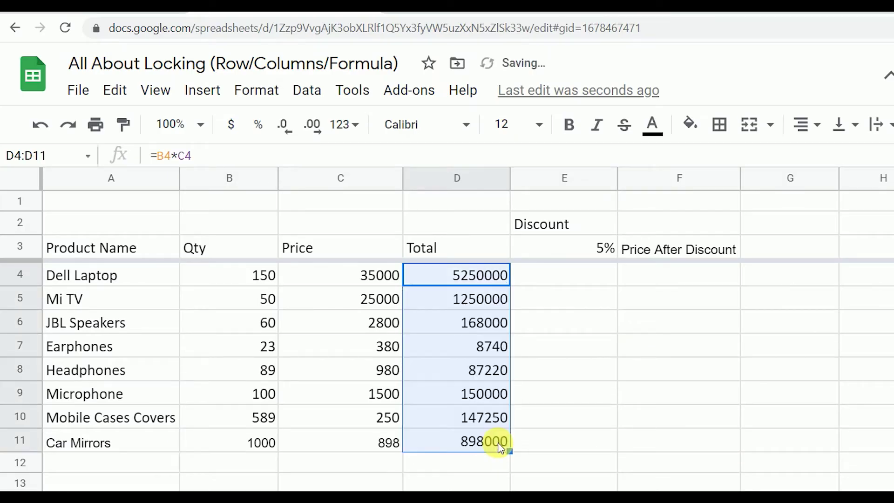
{"action": "double_click", "coordinate": [470, 309]}
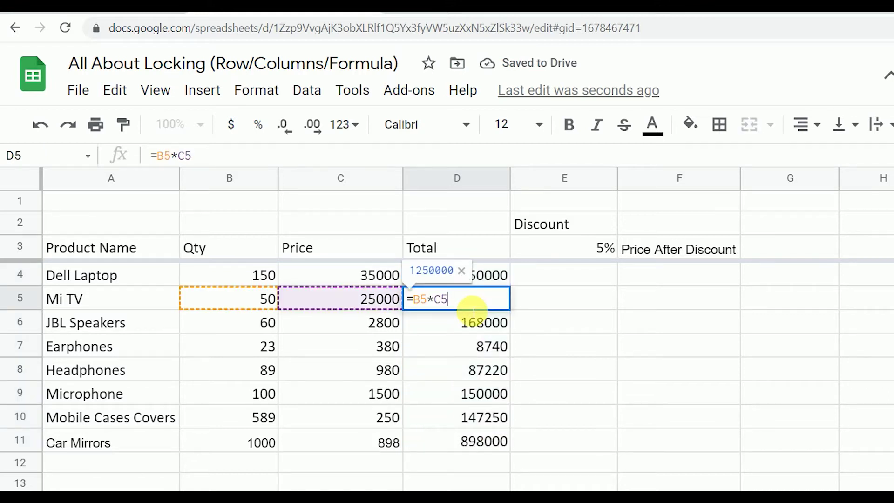
{"action": "key", "text": "Escape"}
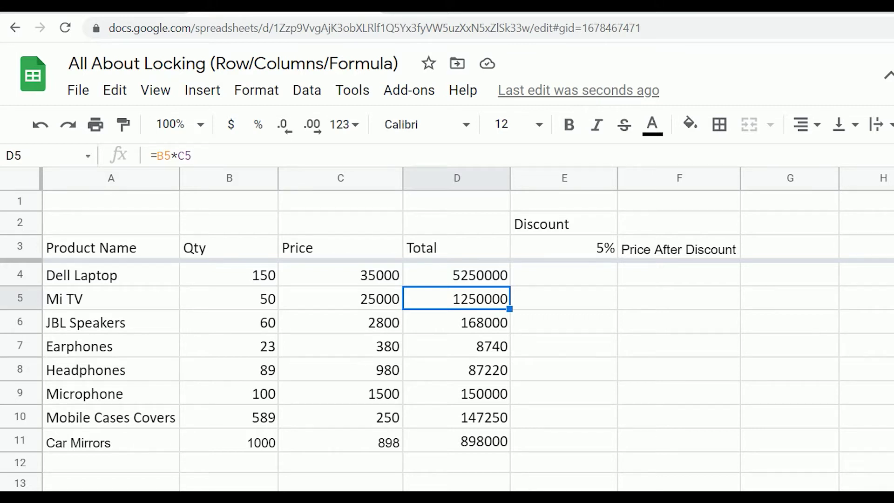
{"action": "key", "text": "F2"}
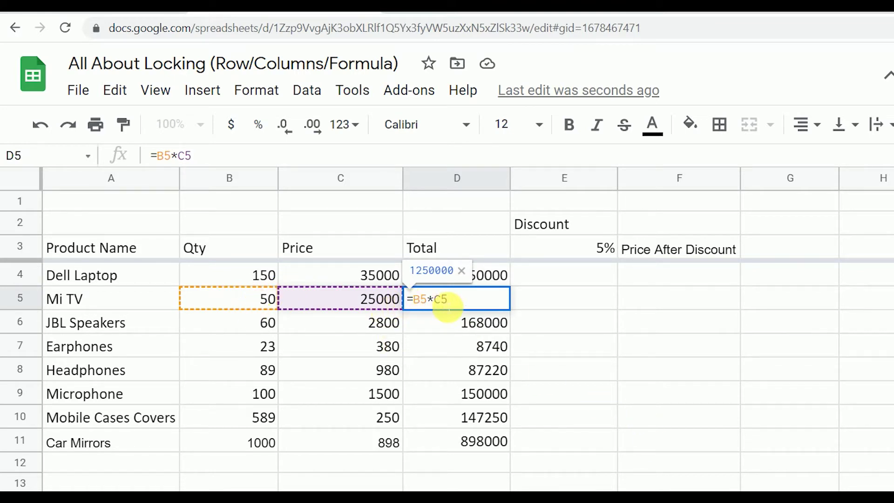
{"action": "left_click", "coordinate": [484, 354]}
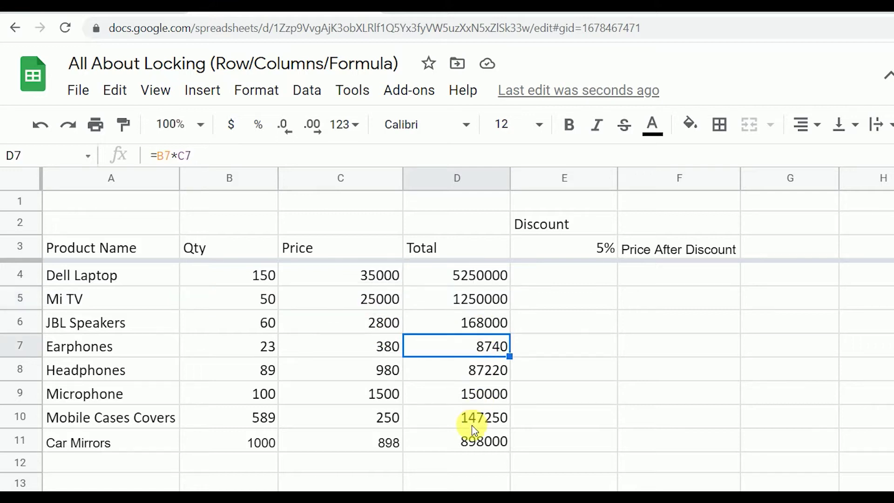
{"action": "double_click", "coordinate": [476, 442]}
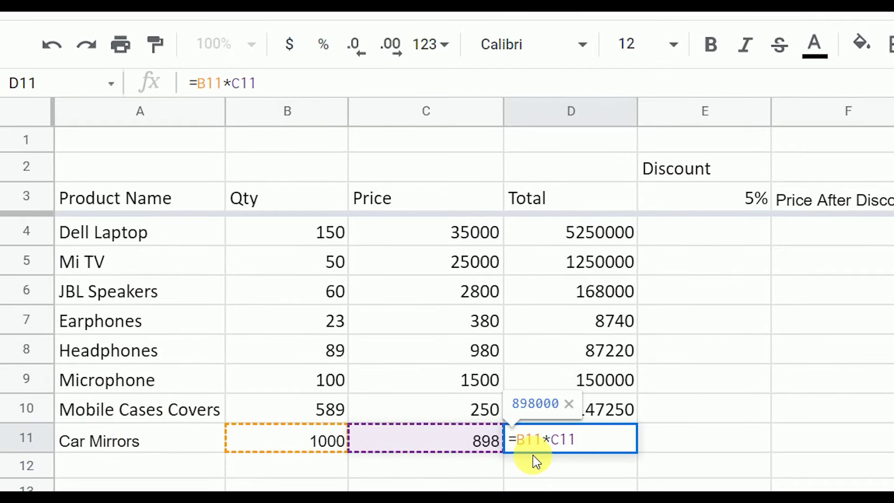
Step: Close the D11 formula check and select E4 for the discount, noting the 5% rate in E3
{"action": "left_click", "coordinate": [722, 413]}
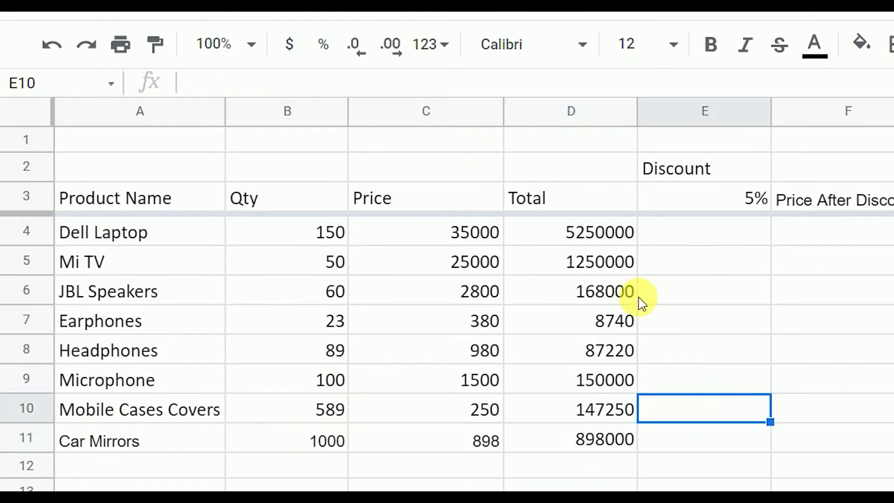
{"action": "left_click", "coordinate": [673, 237]}
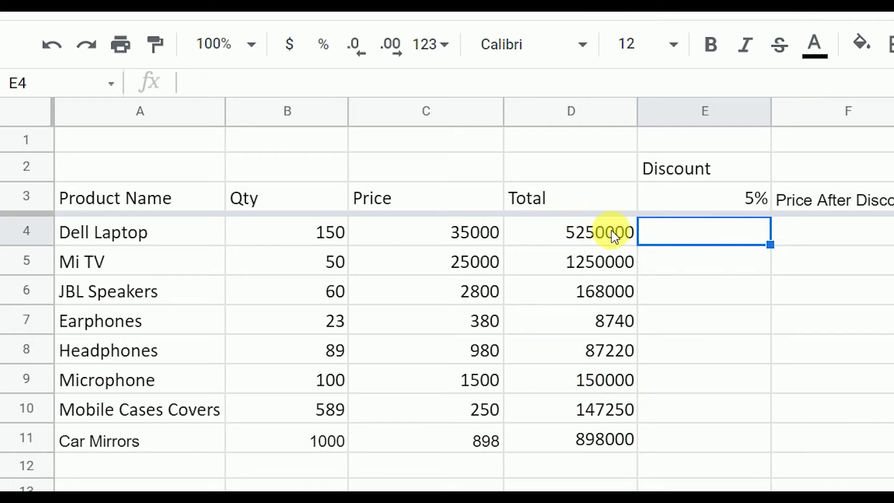
{"action": "left_click", "coordinate": [743, 205]}
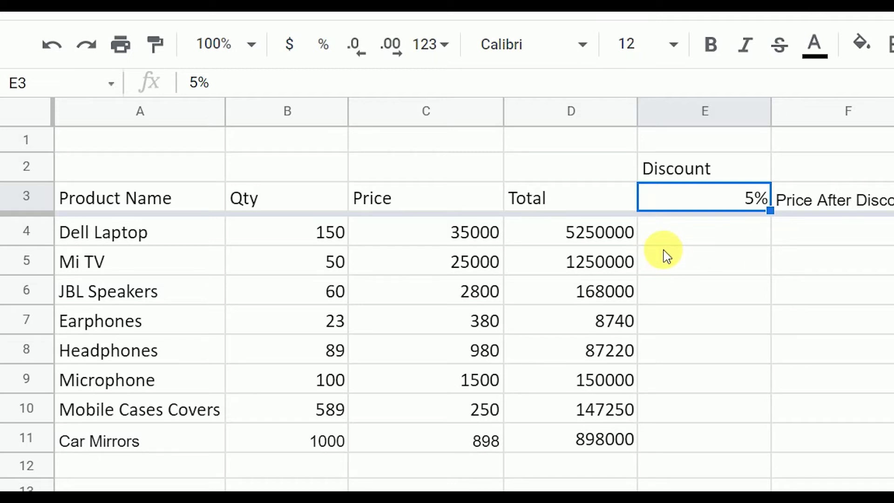
{"action": "left_click", "coordinate": [706, 228]}
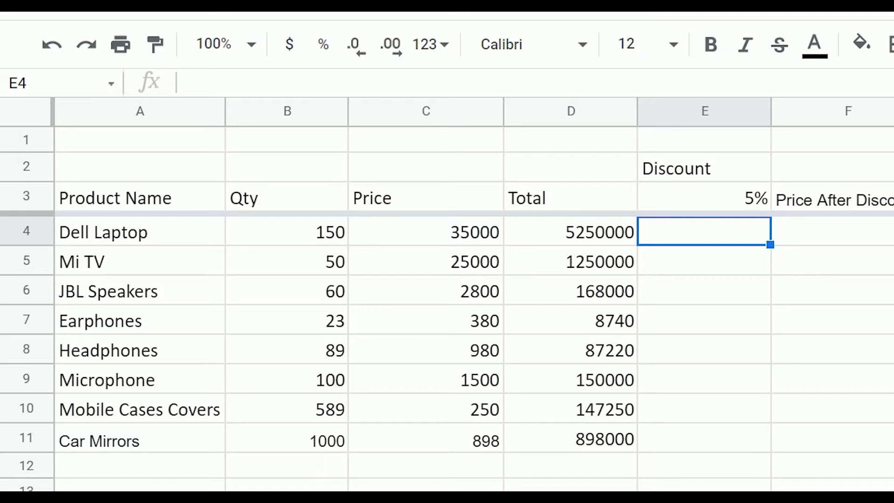
Step: Enter =D4*E3 in E4, giving a Dell Laptop discount of 262500
{"action": "type", "text": "="}
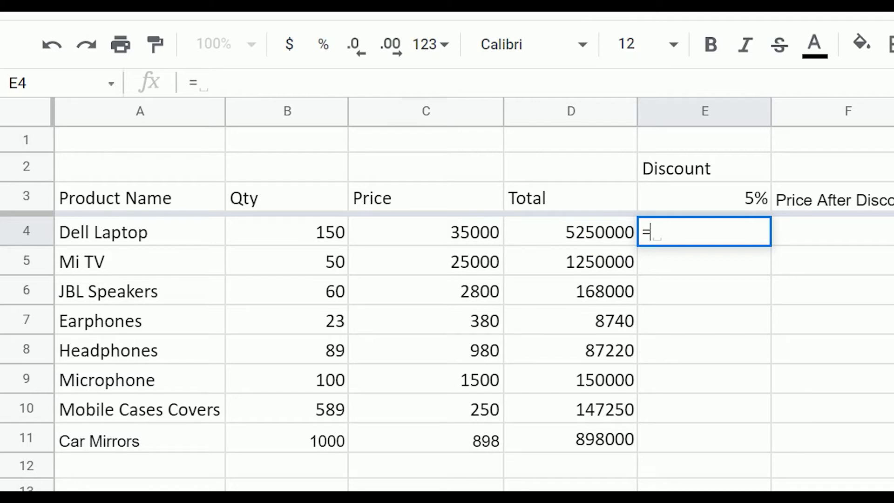
{"action": "key", "text": "Left"}
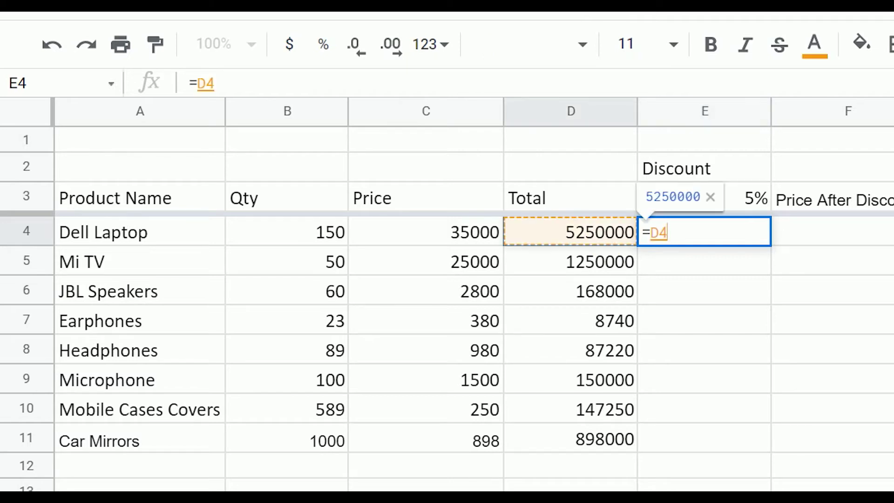
{"action": "key", "text": "Left"}
{"action": "key", "text": "Left"}
{"action": "key", "text": "Left"}
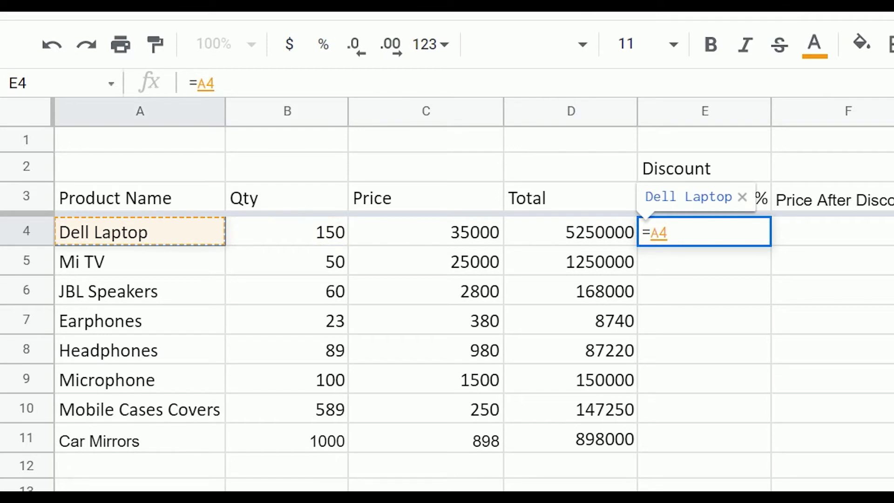
{"action": "key", "text": "Right"}
{"action": "key", "text": "Right"}
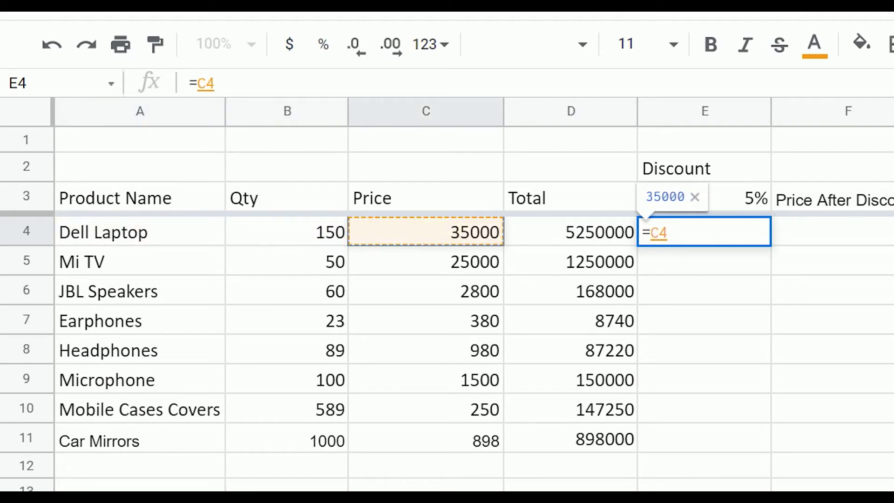
{"action": "key", "text": "Right"}
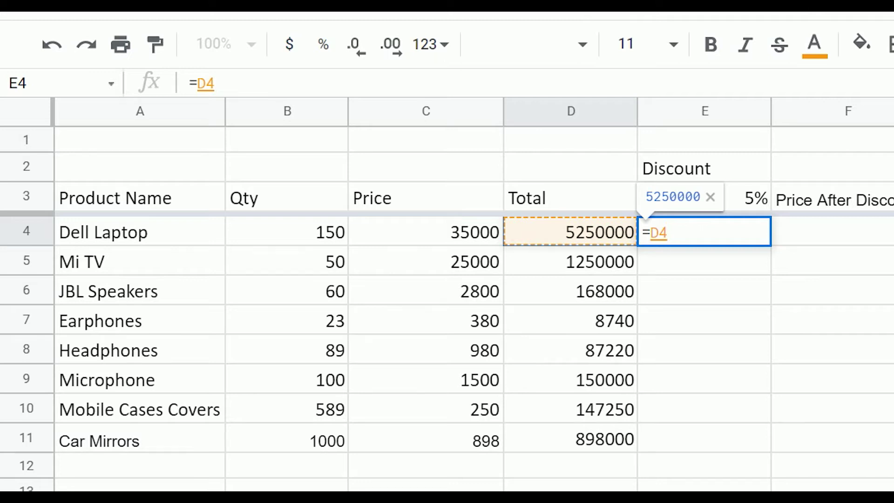
{"action": "type", "text": "*"}
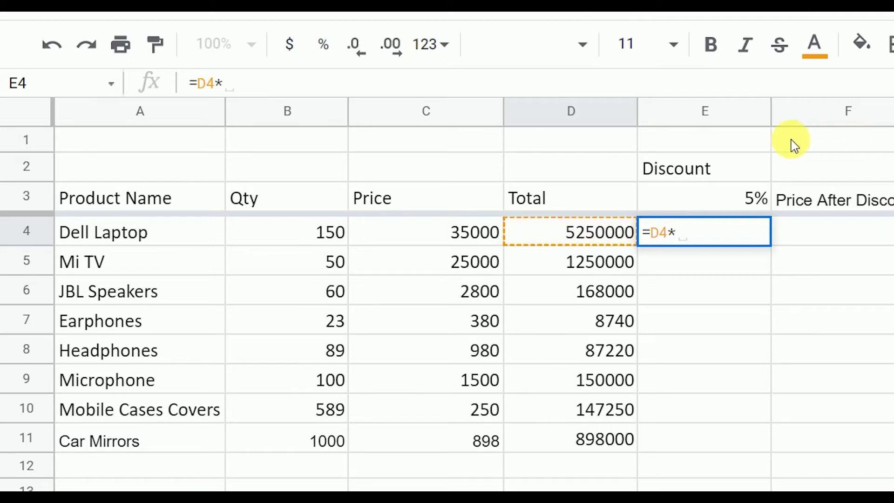
{"action": "left_click", "coordinate": [733, 199]}
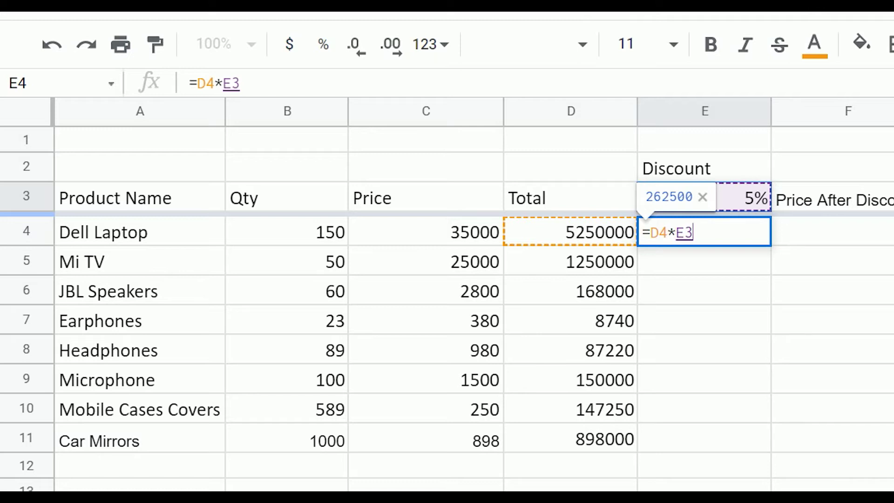
{"action": "key", "text": "Return"}
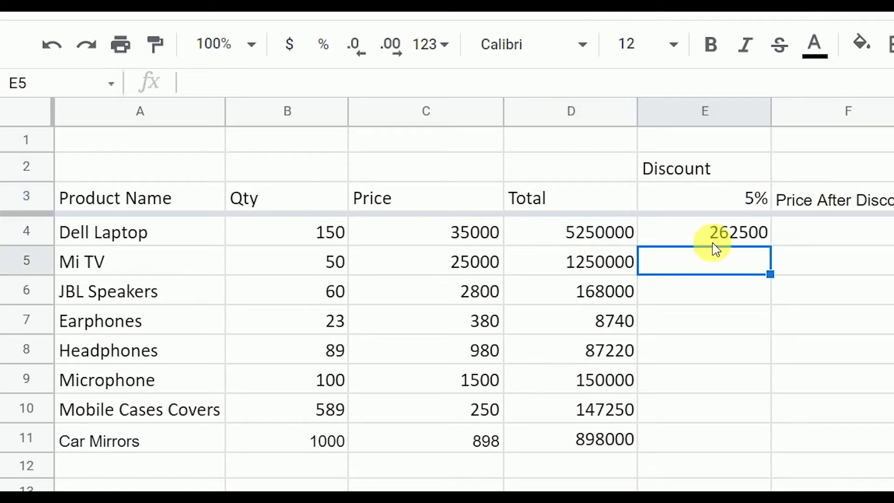
{"action": "left_click", "coordinate": [602, 233]}
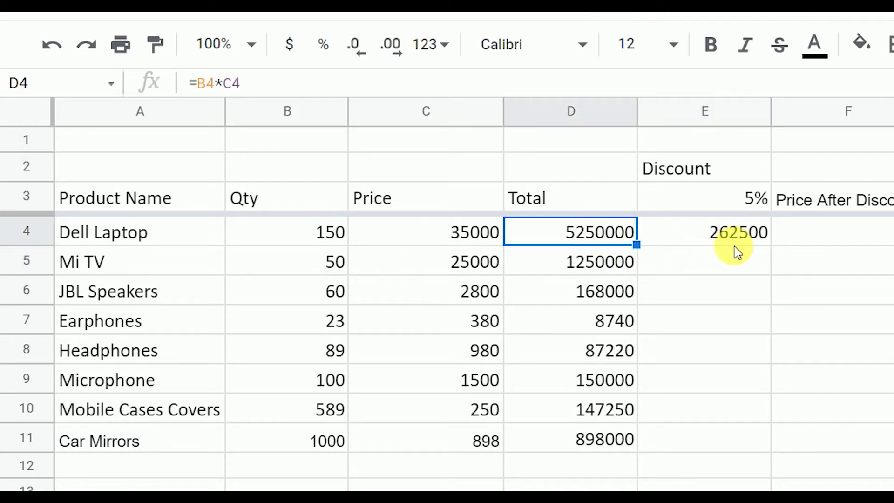
{"action": "left_click", "coordinate": [756, 196]}
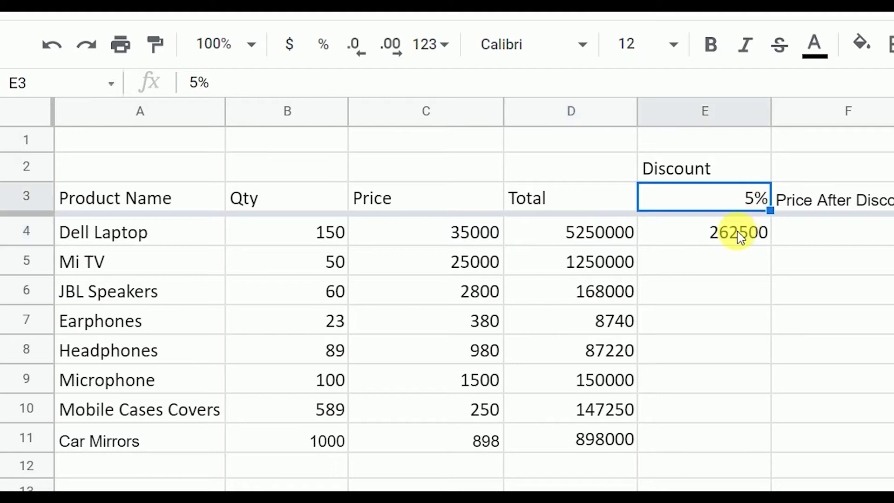
{"action": "left_click", "coordinate": [731, 241]}
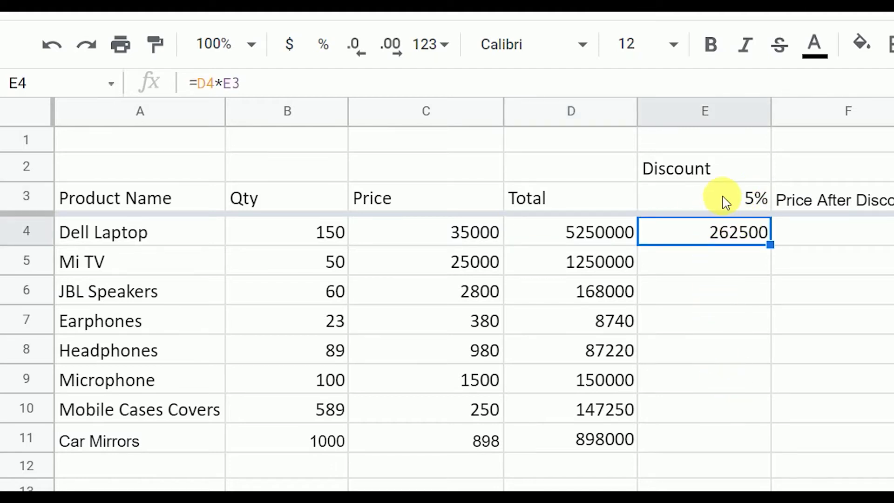
{"action": "left_click", "coordinate": [594, 243]}
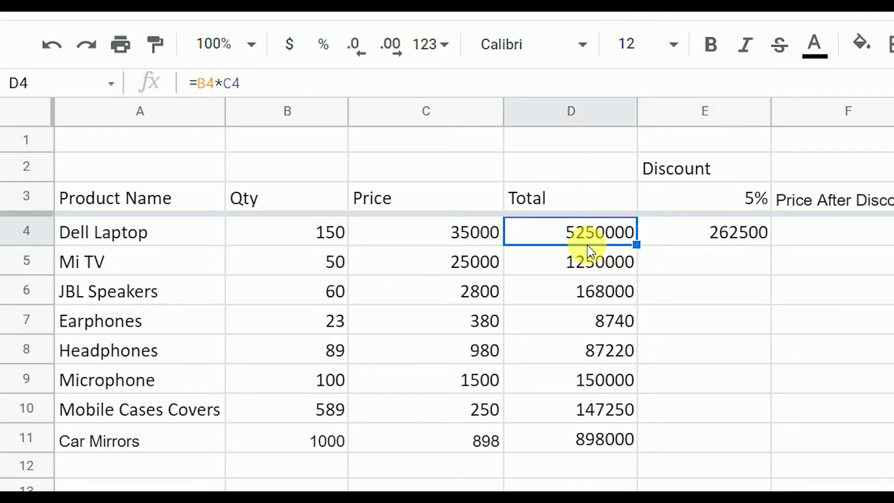
{"action": "left_click", "coordinate": [589, 272]}
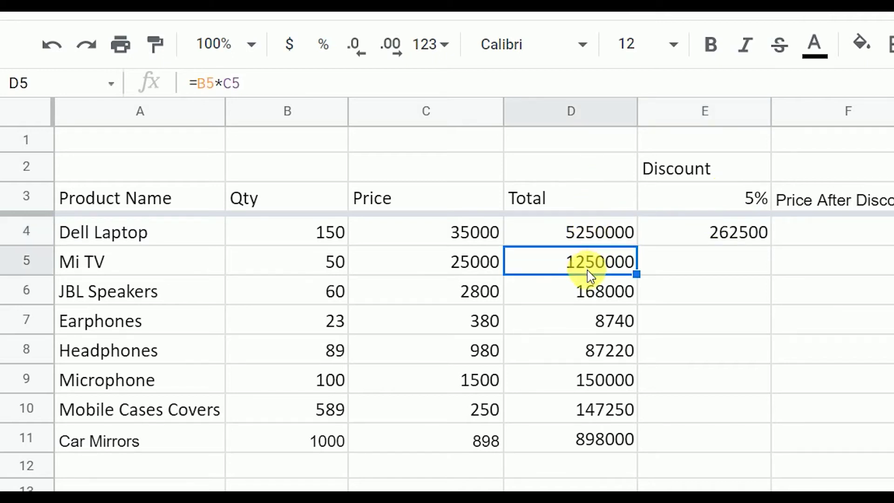
{"action": "left_click", "coordinate": [594, 298]}
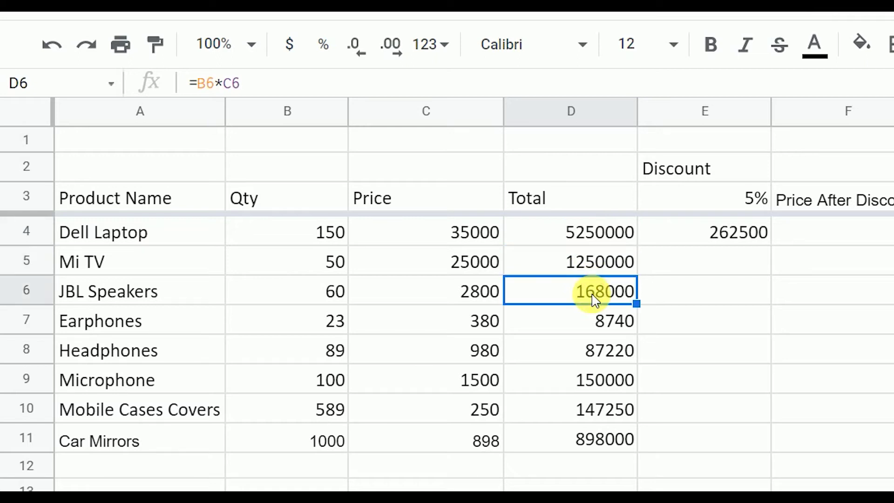
{"action": "left_click", "coordinate": [605, 333]}
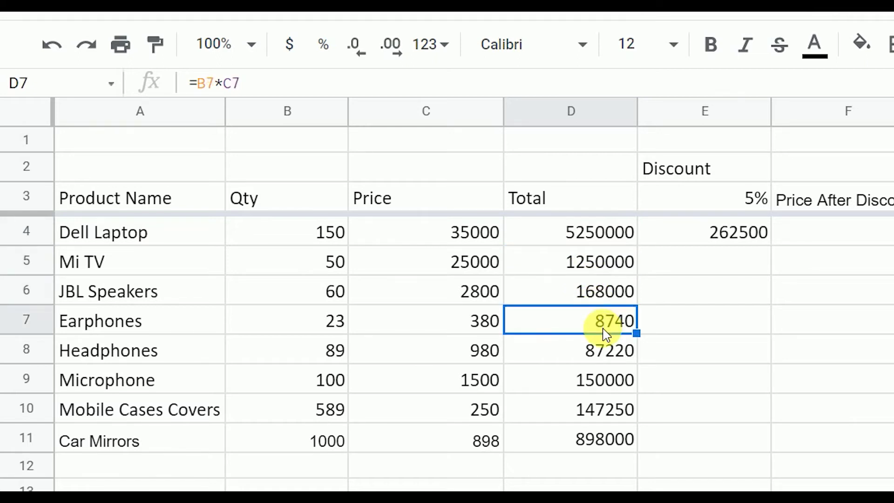
{"action": "left_click", "coordinate": [596, 356]}
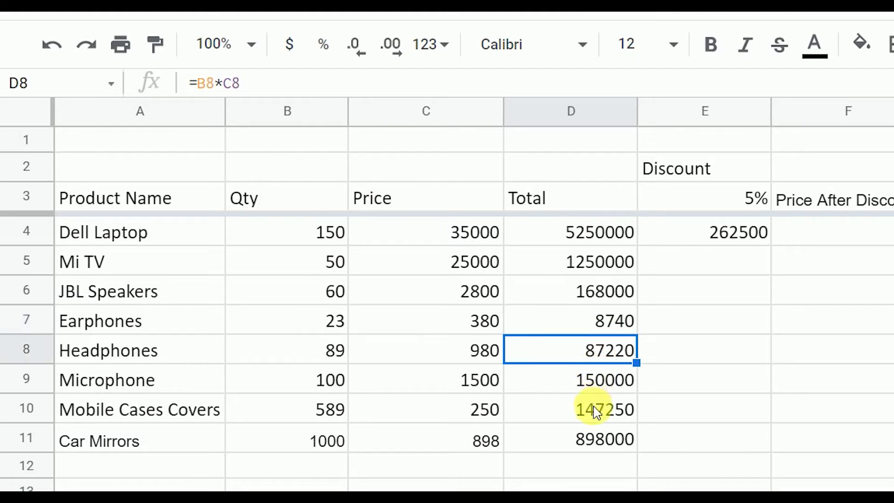
{"action": "left_click", "coordinate": [599, 391]}
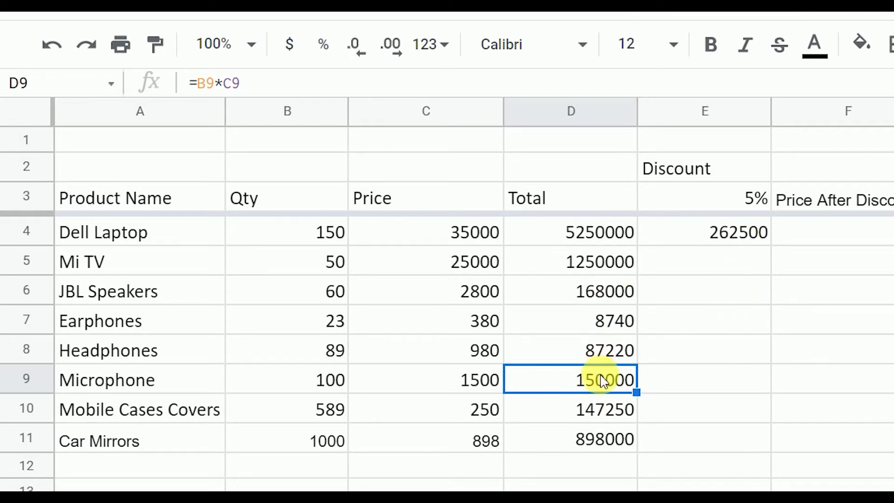
{"action": "left_click", "coordinate": [621, 242]}
{"action": "left_click", "coordinate": [605, 273]}
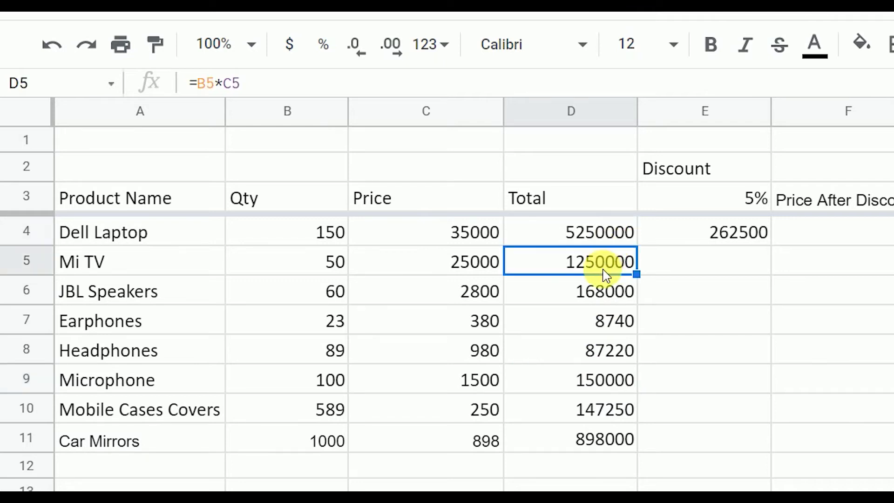
{"action": "left_click", "coordinate": [608, 235]}
{"action": "left_click", "coordinate": [606, 267]}
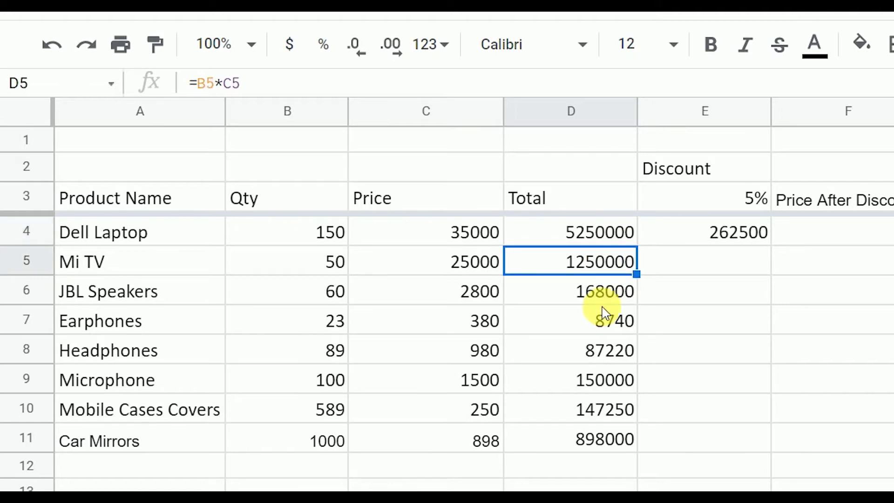
{"action": "left_click", "coordinate": [604, 298]}
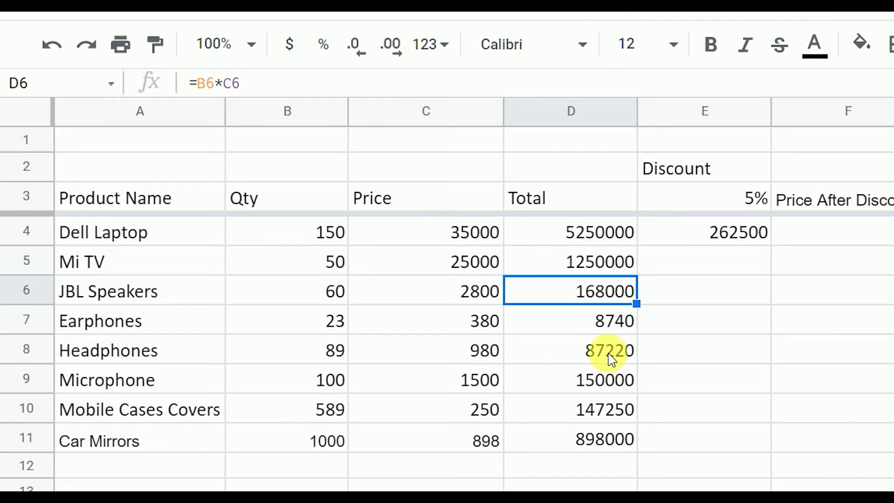
{"action": "left_click", "coordinate": [740, 210]}
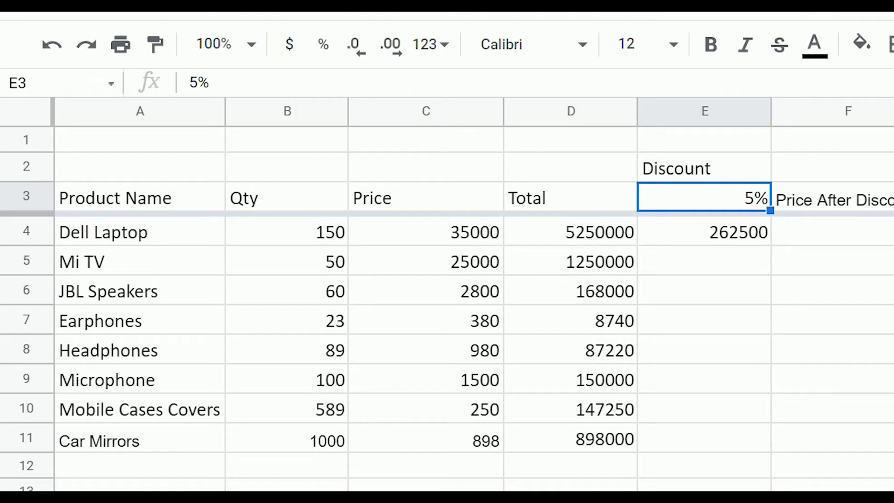
{"action": "left_click", "coordinate": [675, 255]}
{"action": "left_click", "coordinate": [704, 242]}
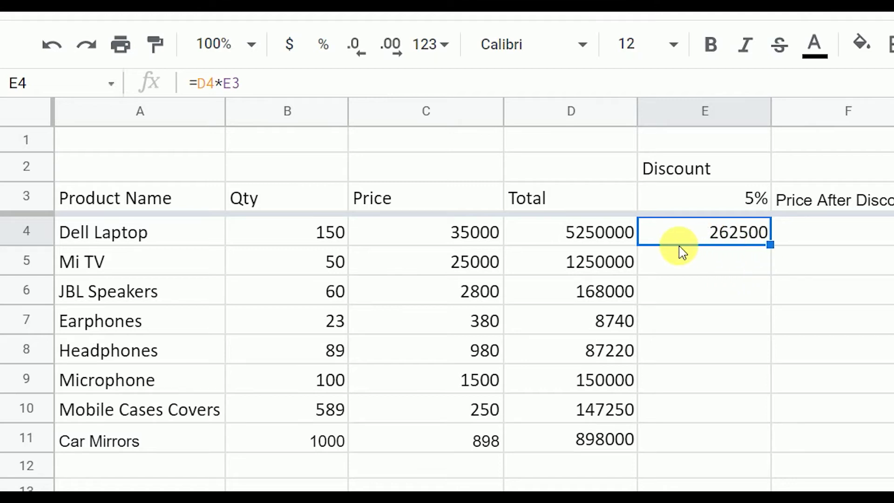
{"action": "double_click", "coordinate": [729, 236]}
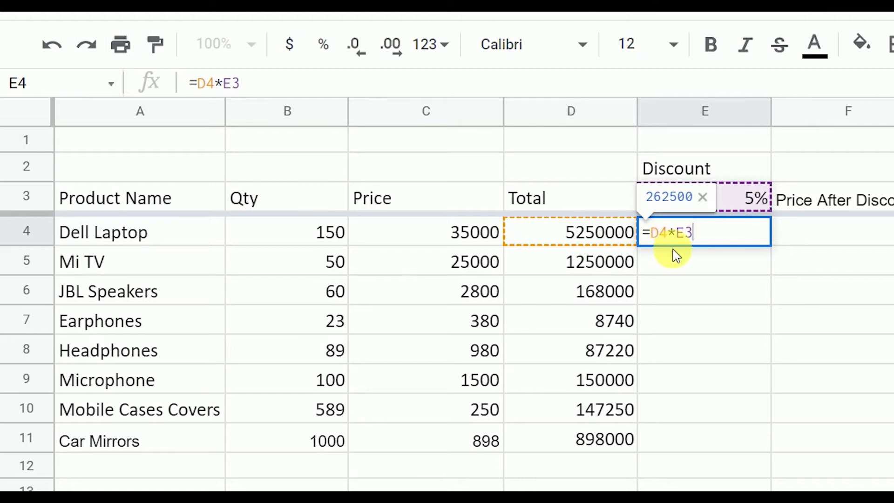
{"action": "key", "text": "Return"}
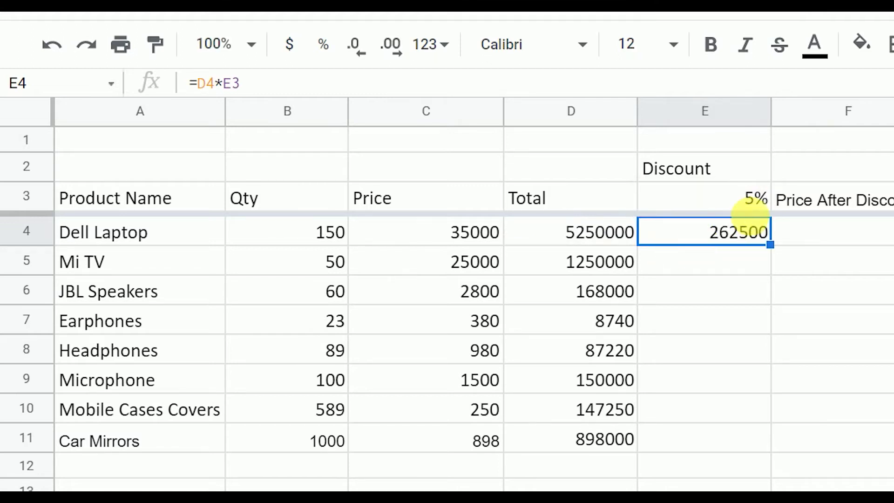
{"action": "left_click", "coordinate": [758, 208]}
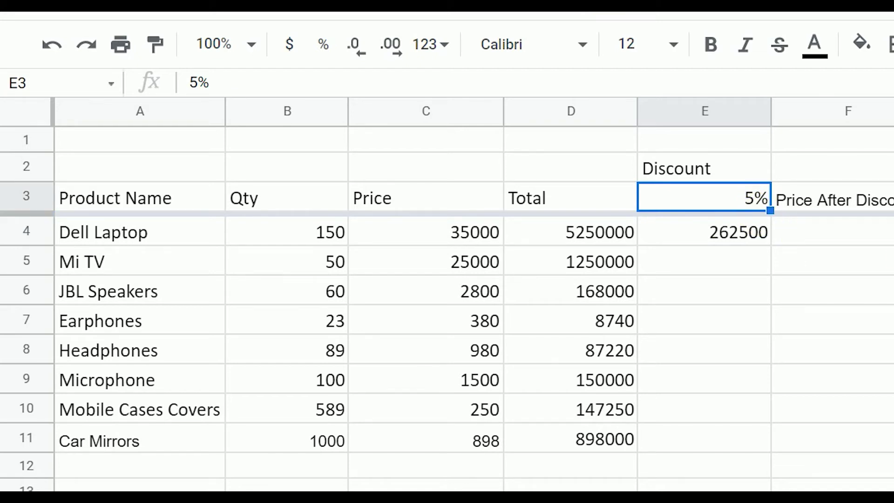
{"action": "left_click", "coordinate": [704, 232]}
{"action": "left_click", "coordinate": [704, 196]}
{"action": "left_click", "coordinate": [704, 166]}
{"action": "left_click", "coordinate": [704, 197]}
{"action": "left_click", "coordinate": [597, 167]}
{"action": "type", "text": "5"}
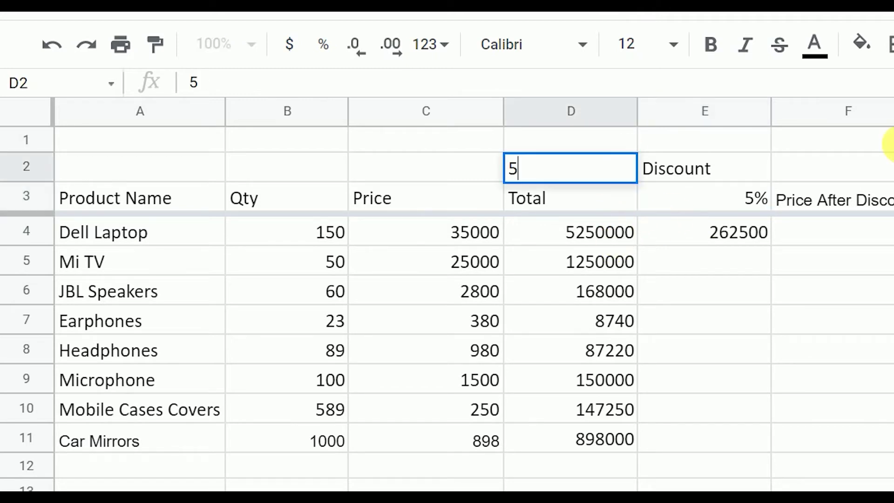
{"action": "key", "text": "Return"}
{"action": "key", "text": "Up"}
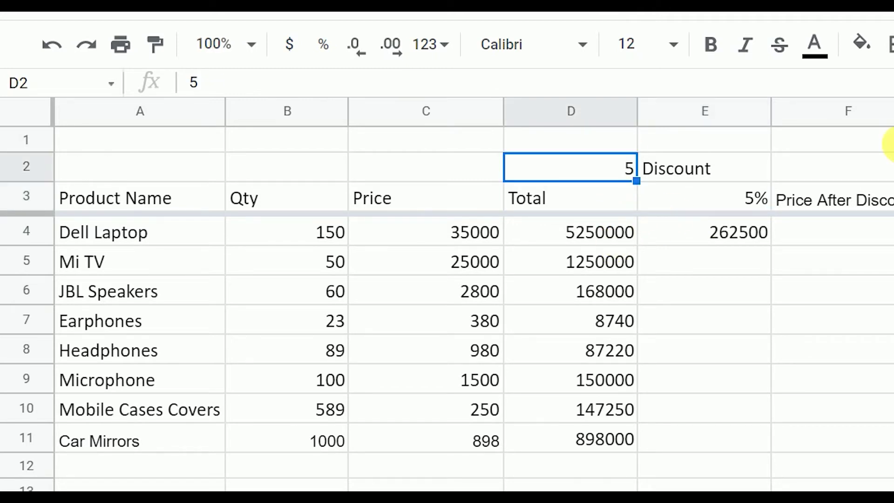
{"action": "key", "text": "Delete"}
{"action": "left_click", "coordinate": [703, 233]}
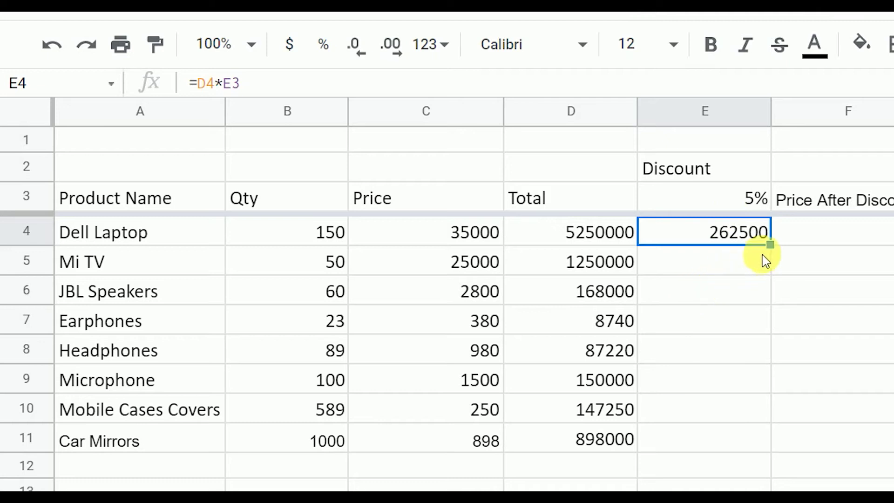
{"action": "left_click_drag", "start_coordinate": [770, 245], "coordinate": [780, 439]}
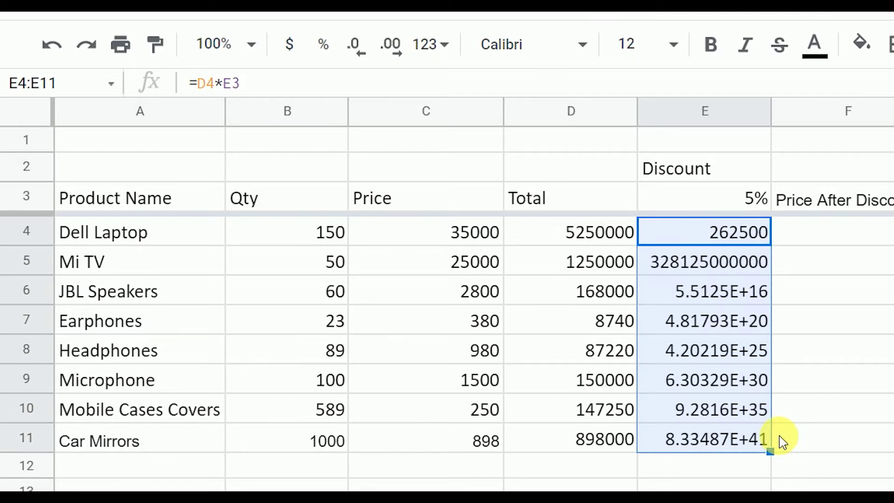
{"action": "left_click", "coordinate": [719, 268]}
{"action": "double_click", "coordinate": [720, 265]}
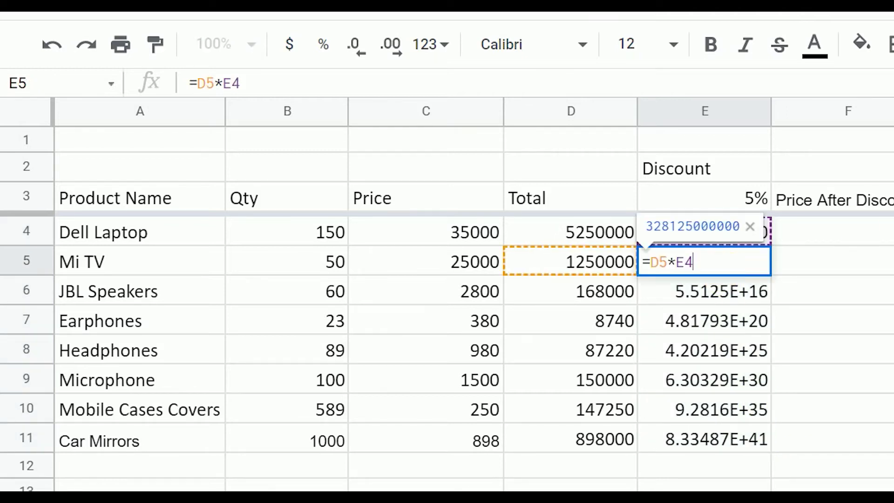
{"action": "left_click", "coordinate": [749, 226]}
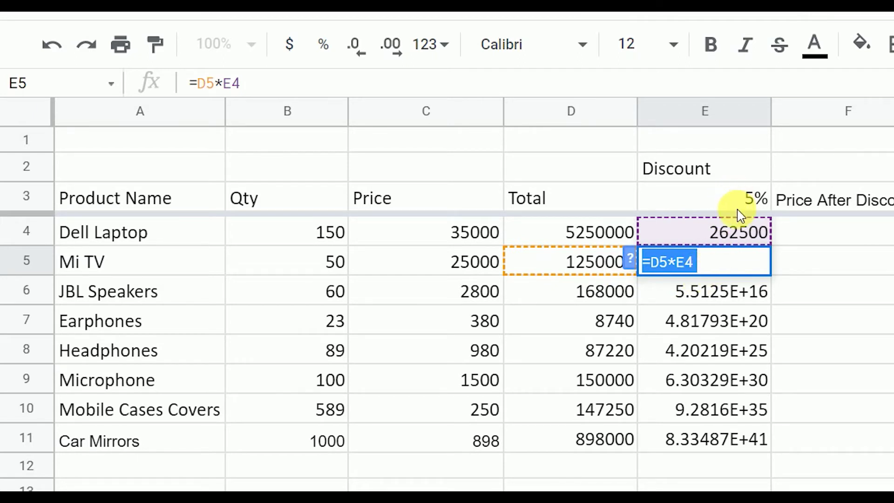
{"action": "left_click", "coordinate": [814, 296]}
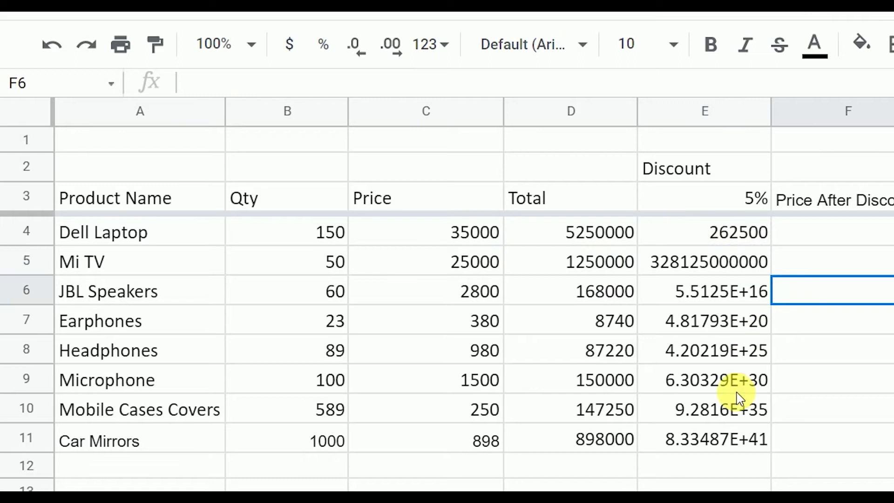
{"action": "double_click", "coordinate": [720, 442]}
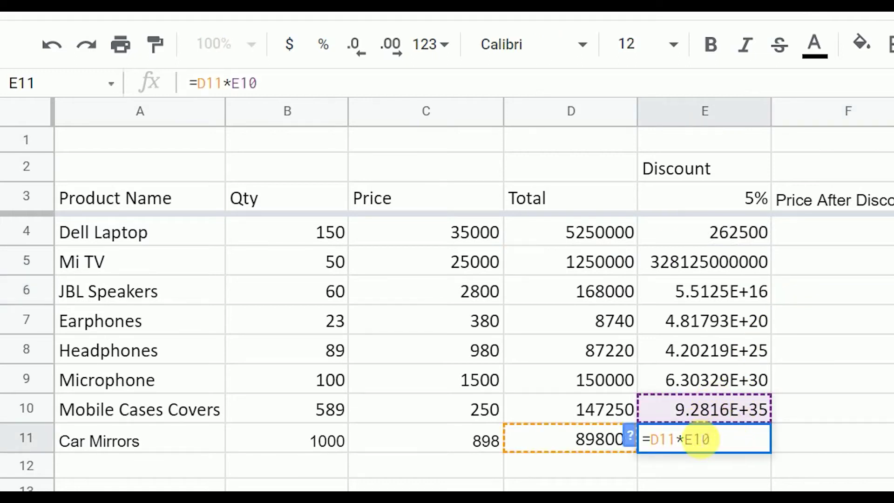
{"action": "left_click", "coordinate": [814, 389]}
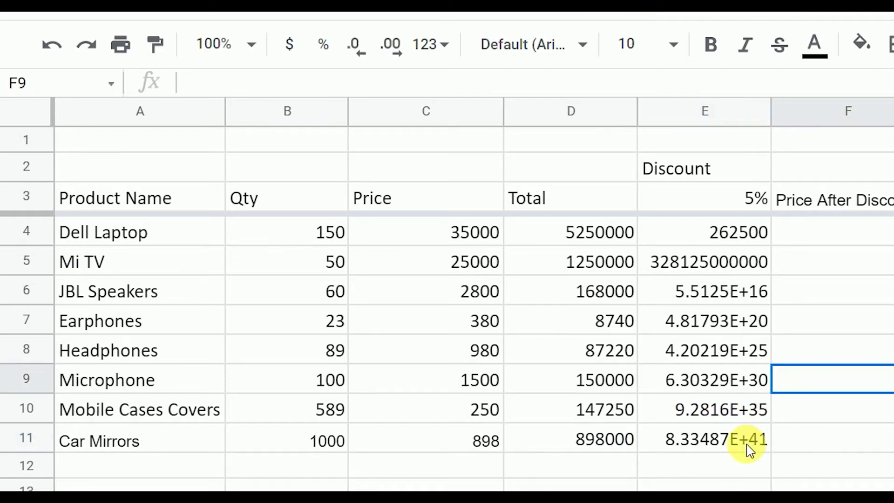
{"action": "left_click", "coordinate": [732, 259]}
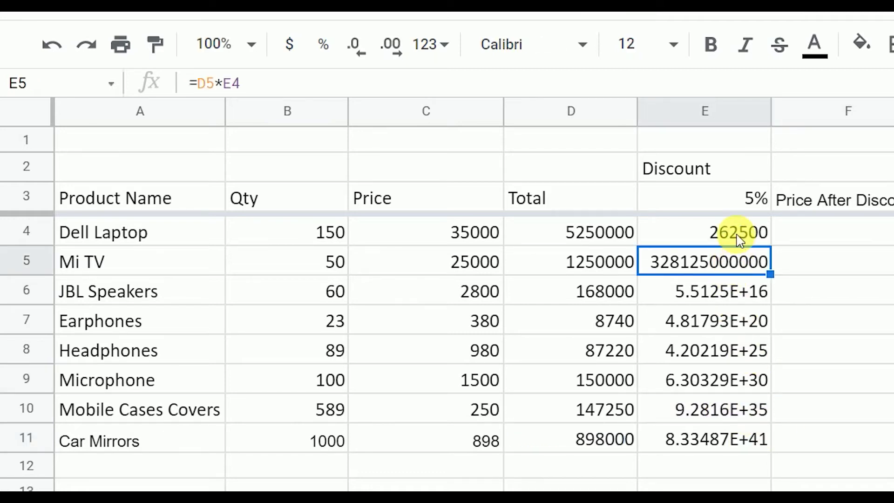
{"action": "left_click", "coordinate": [739, 241]}
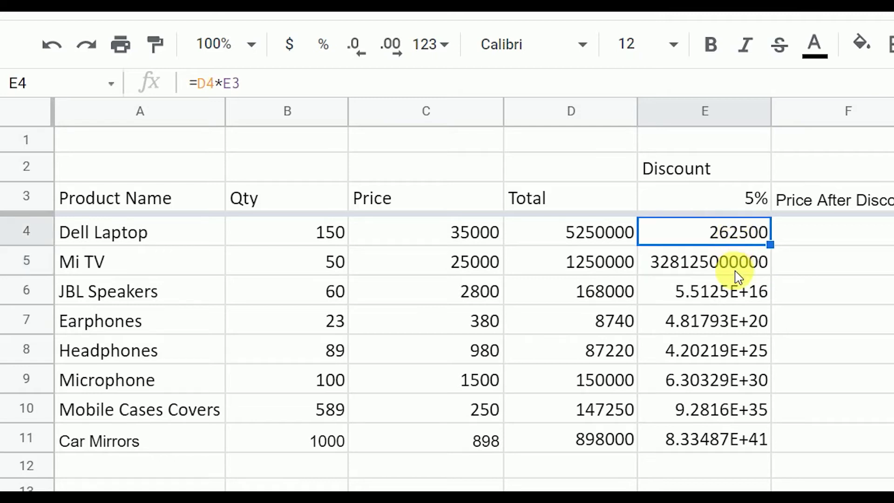
{"action": "double_click", "coordinate": [695, 231]}
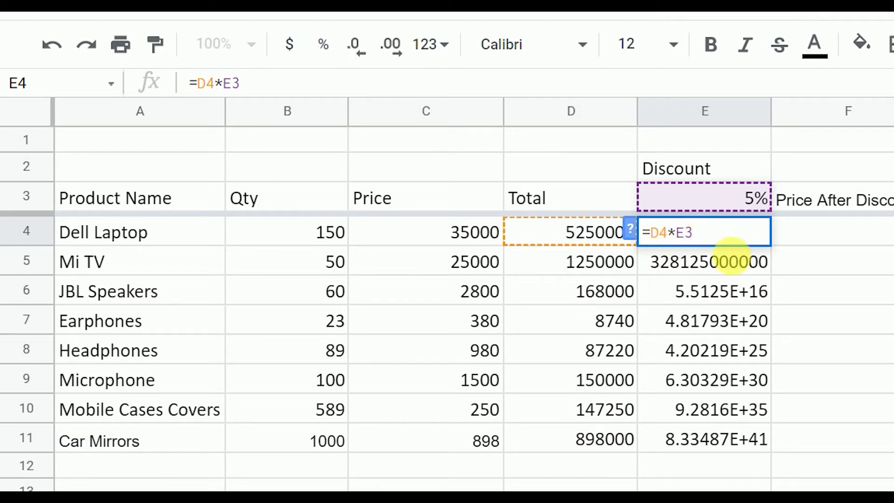
{"action": "key", "text": "Tab"}
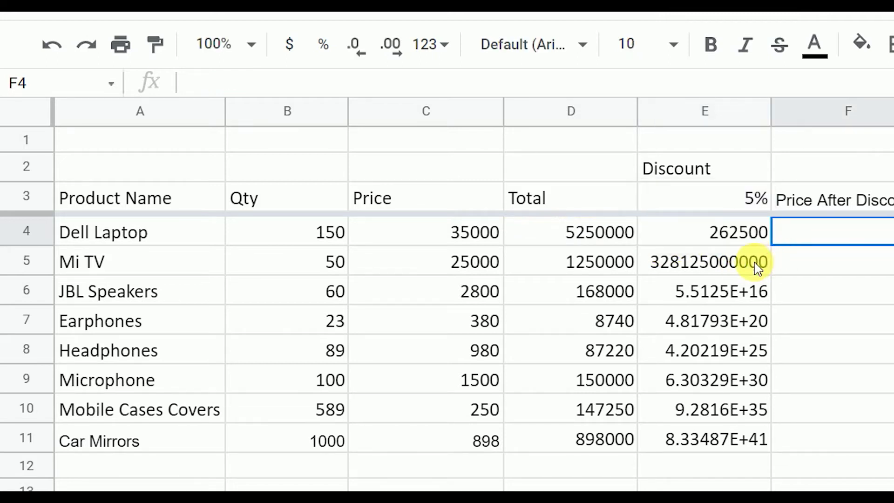
{"action": "double_click", "coordinate": [721, 280]}
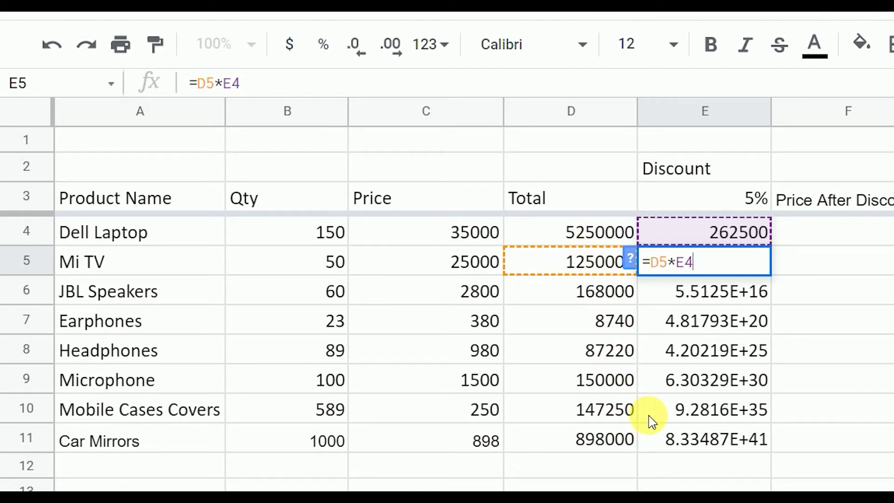
{"action": "key", "text": "Tab"}
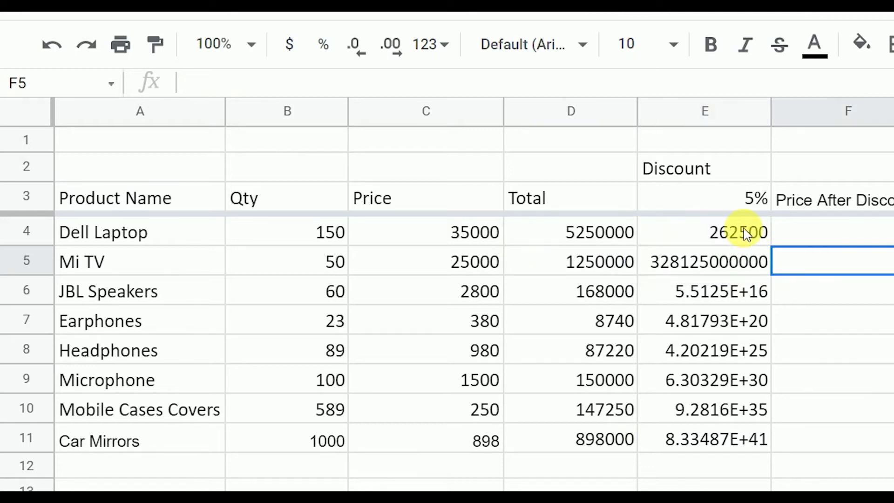
{"action": "double_click", "coordinate": [747, 233]}
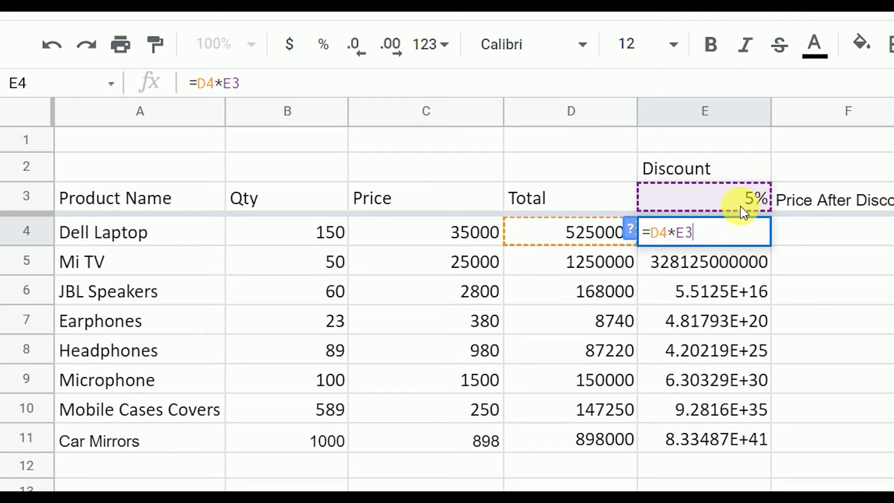
{"action": "left_click", "coordinate": [706, 292]}
{"action": "double_click", "coordinate": [705, 292]}
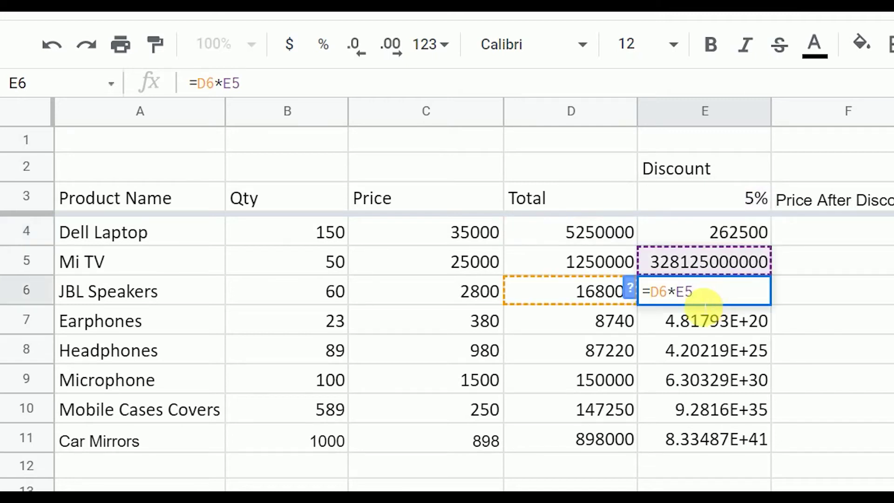
{"action": "left_click", "coordinate": [856, 240]}
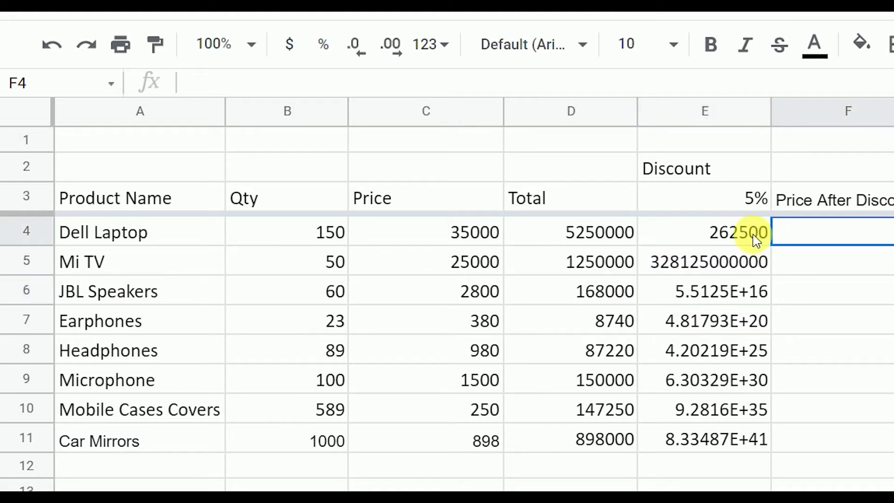
{"action": "left_click_drag", "start_coordinate": [719, 231], "coordinate": [750, 449]}
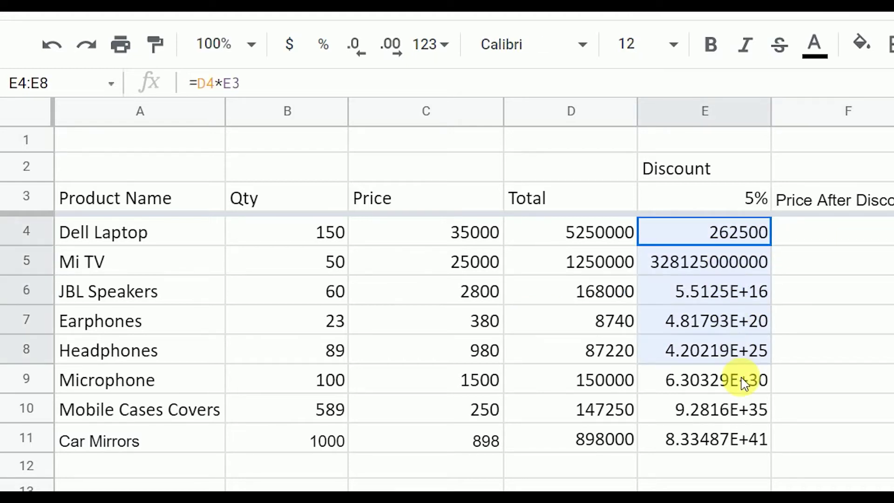
{"action": "left_click", "coordinate": [800, 239]}
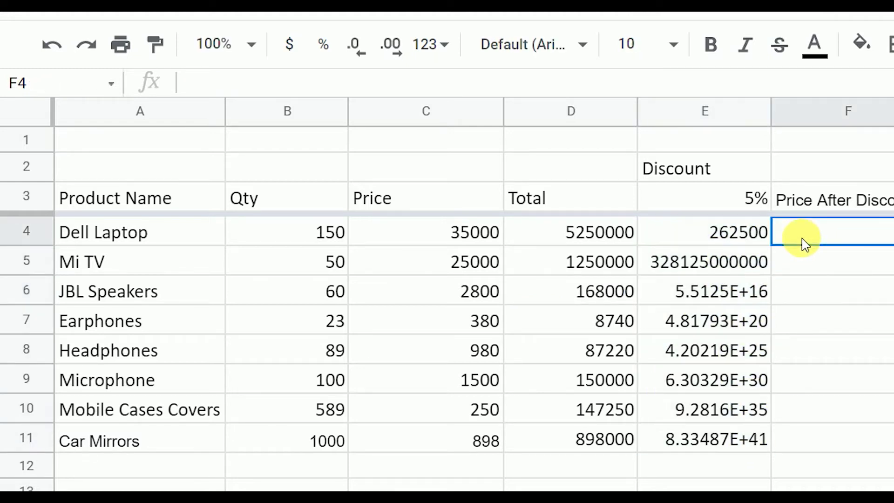
{"action": "left_click", "coordinate": [736, 232]}
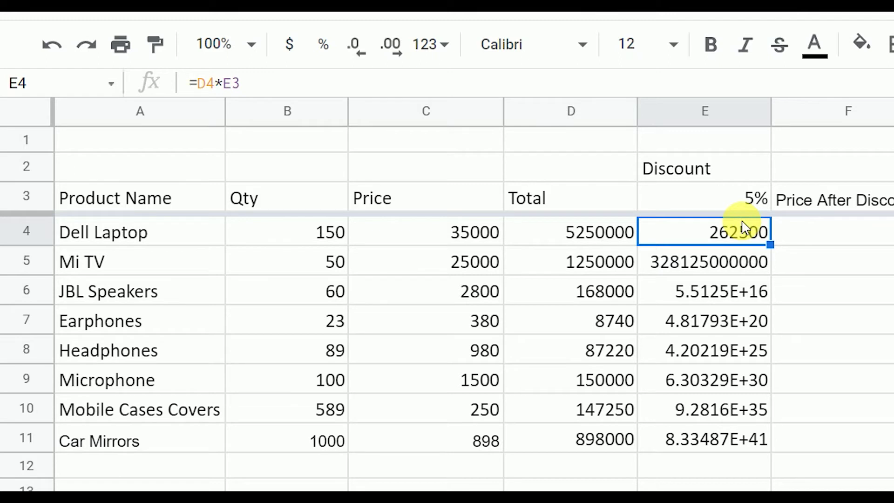
{"action": "left_click", "coordinate": [749, 199]}
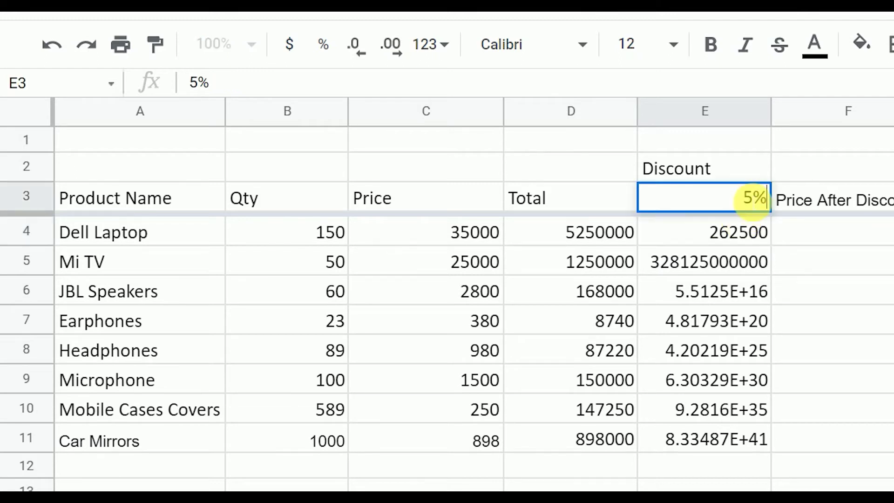
{"action": "left_click", "coordinate": [759, 235]}
{"action": "double_click", "coordinate": [729, 233]}
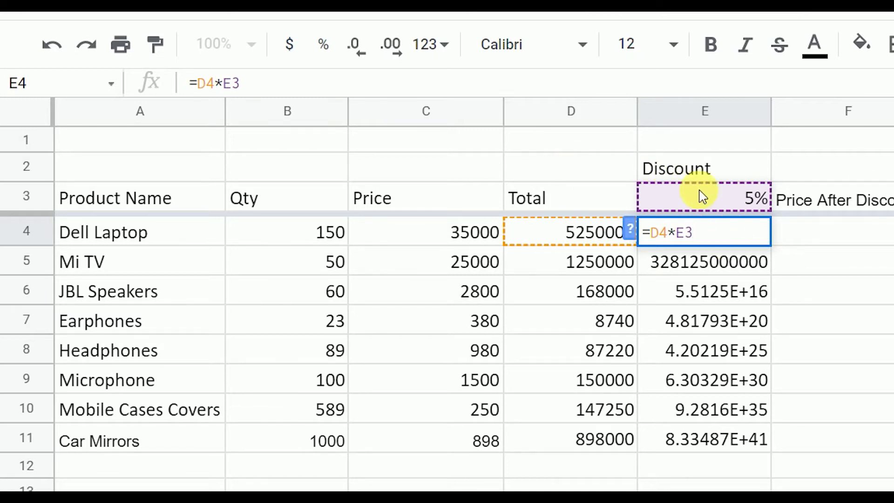
Step: Lock E4's rate reference with F4 so the formula reads =D4*$E$3, still 262500
{"action": "left_click", "coordinate": [676, 232]}
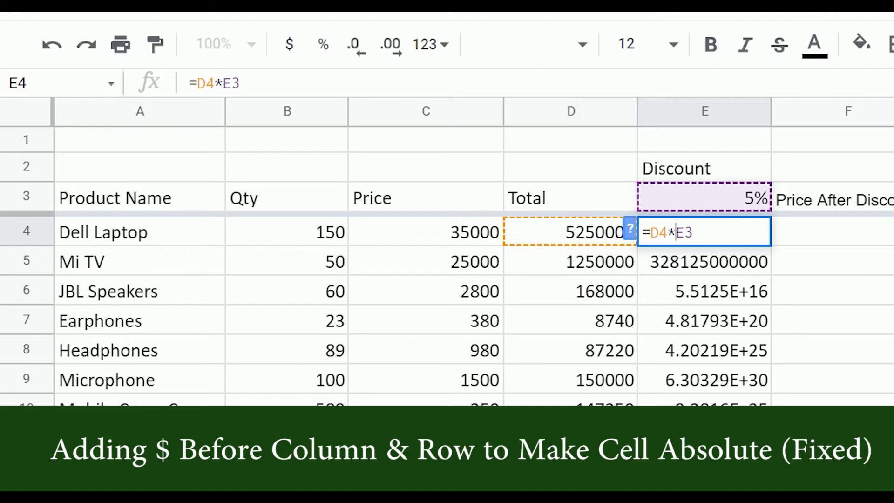
{"action": "key", "text": "F4"}
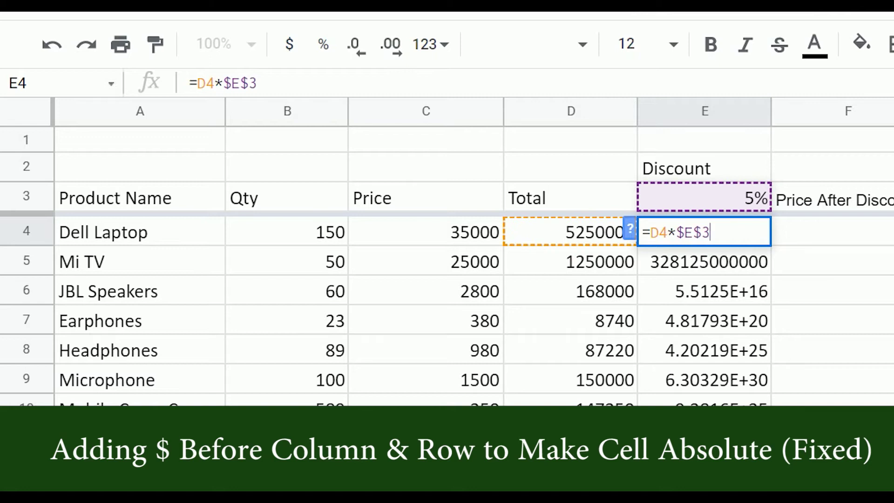
{"action": "key", "text": "Return"}
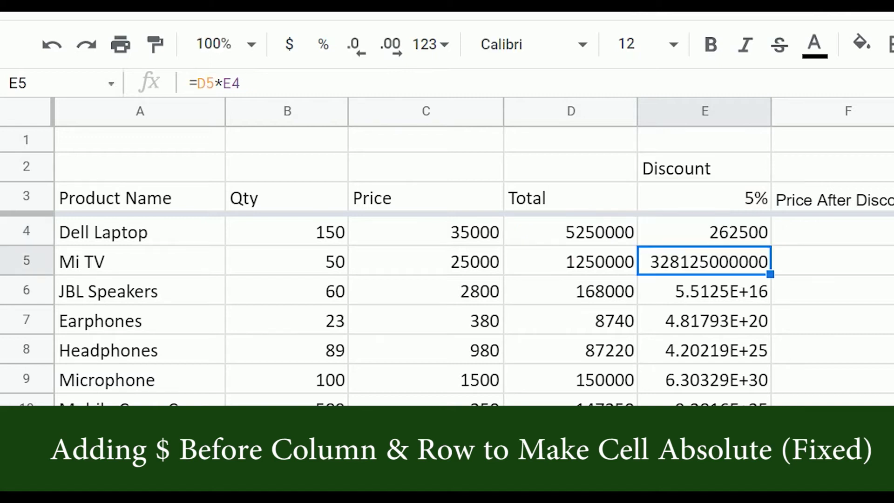
{"action": "left_click", "coordinate": [704, 232]}
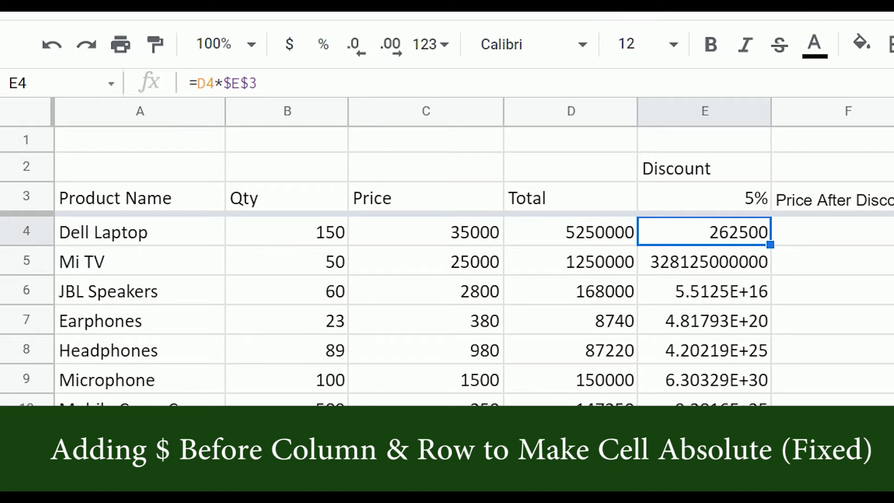
Step: Fill E4's locked formula down to E11 and verify E5, E6 and E7 use $E$3
{"action": "left_click_drag", "start_coordinate": [770, 244], "coordinate": [787, 400]}
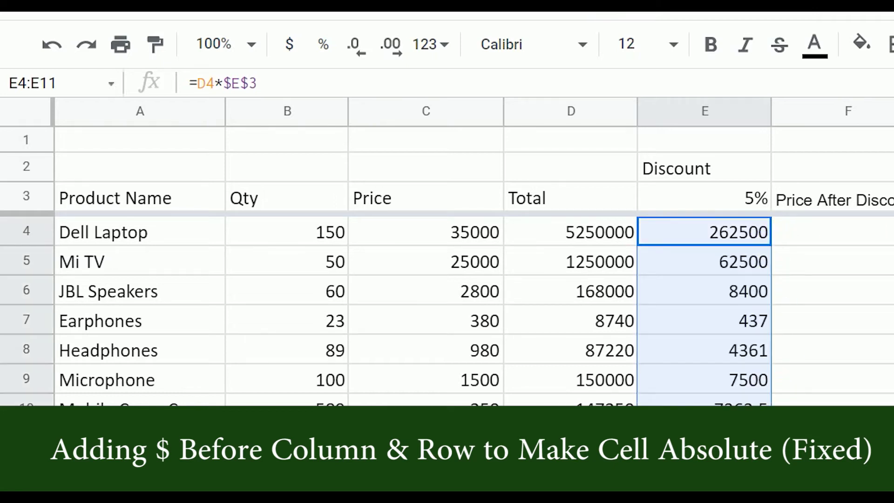
{"action": "left_click", "coordinate": [730, 270]}
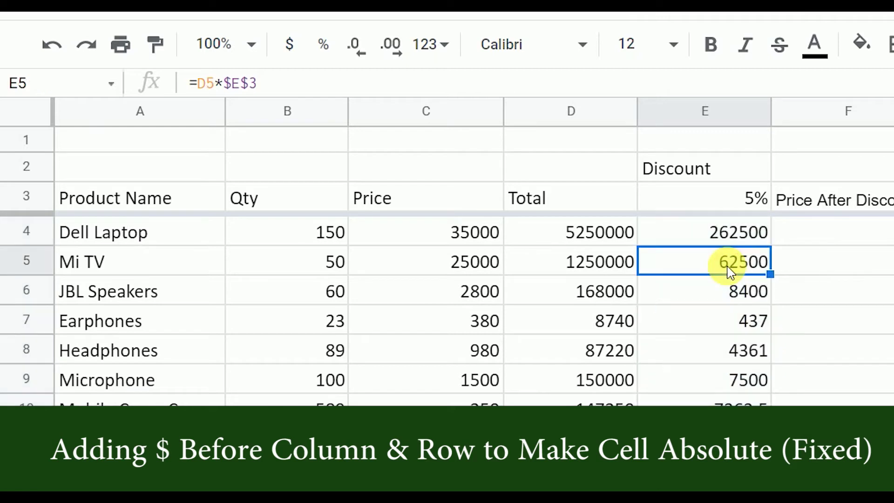
{"action": "double_click", "coordinate": [730, 270]}
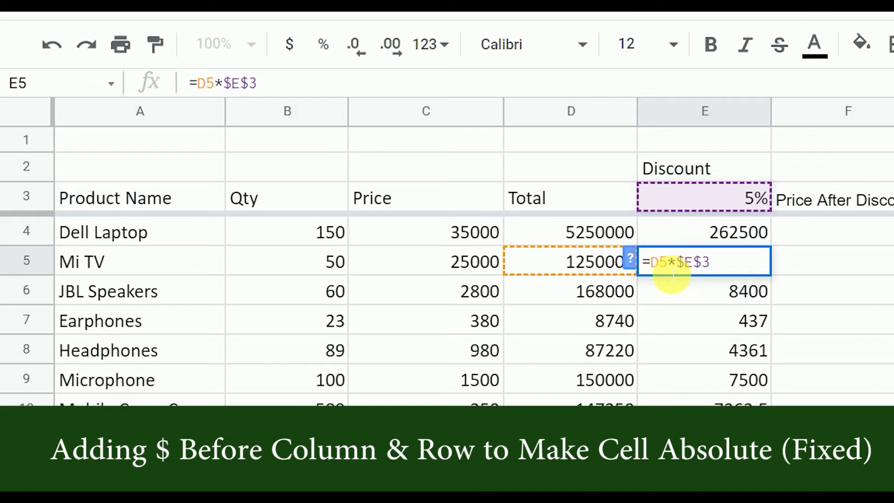
{"action": "left_click", "coordinate": [854, 285]}
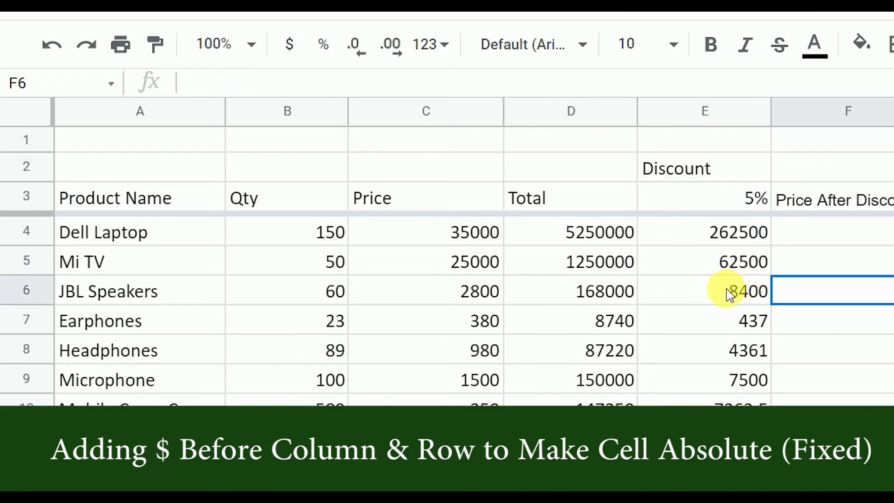
{"action": "double_click", "coordinate": [730, 294]}
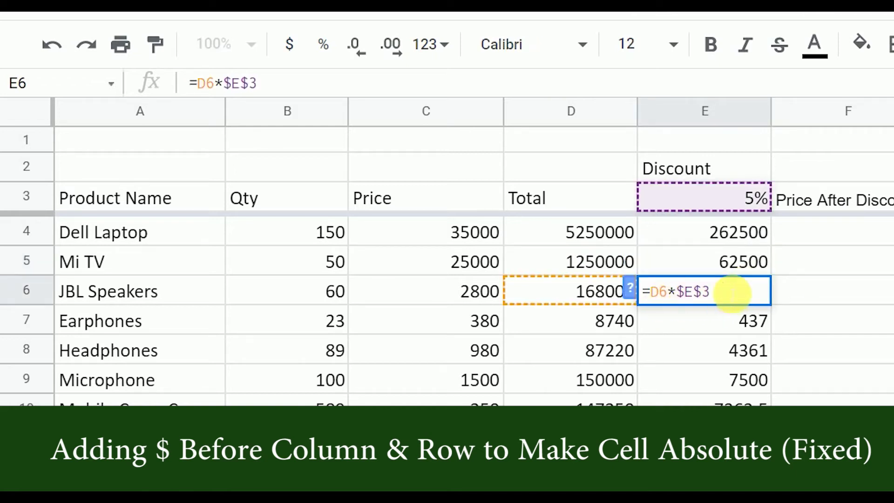
{"action": "left_click", "coordinate": [842, 300]}
{"action": "double_click", "coordinate": [737, 326]}
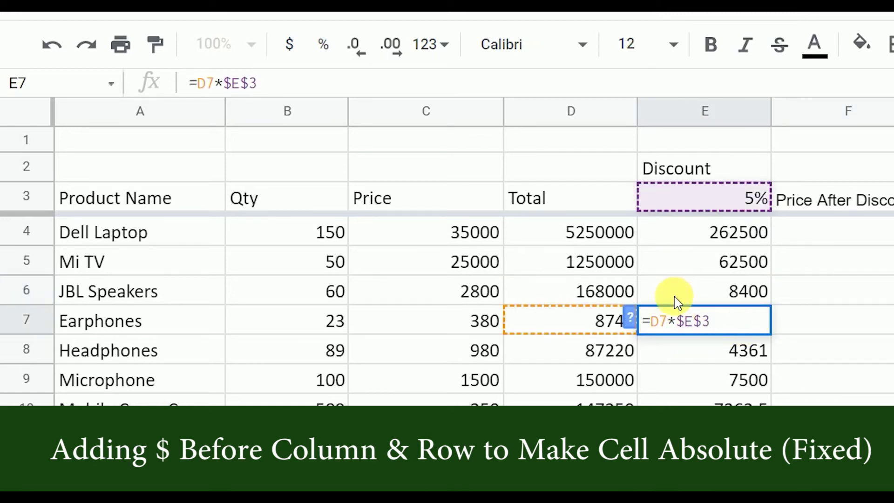
{"action": "key", "text": "Escape"}
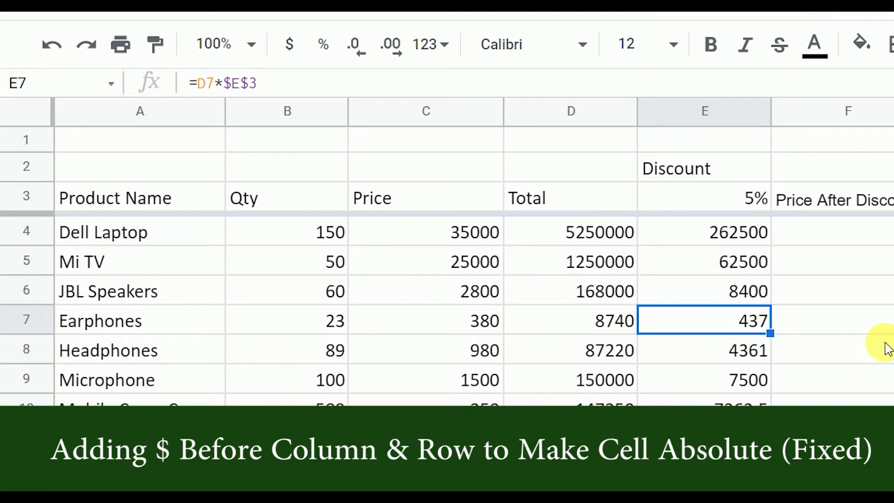
Step: Toggle Show formulas with Ctrl+` to review the E4–E8 discount formulas, then switch back to values
{"action": "key", "text": "ctrl+grave"}
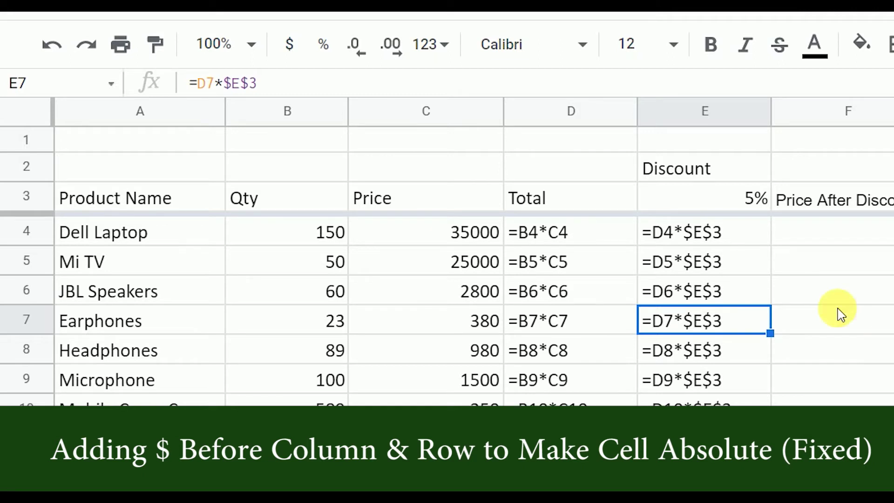
{"action": "left_click", "coordinate": [702, 233]}
{"action": "left_click", "coordinate": [693, 270]}
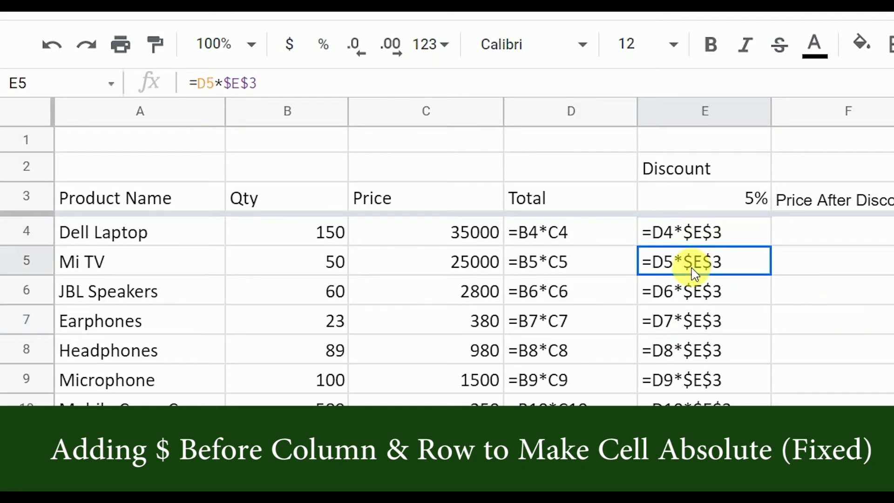
{"action": "left_click", "coordinate": [684, 294]}
{"action": "left_click", "coordinate": [685, 326]}
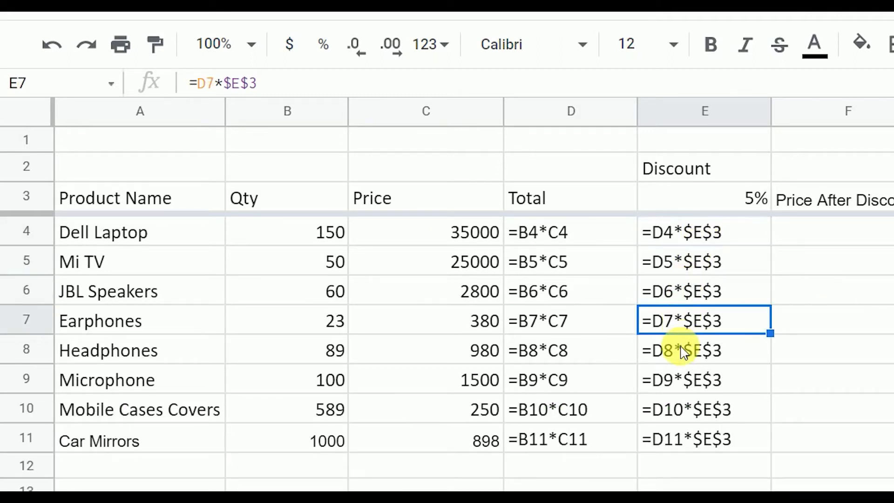
{"action": "left_click", "coordinate": [690, 349]}
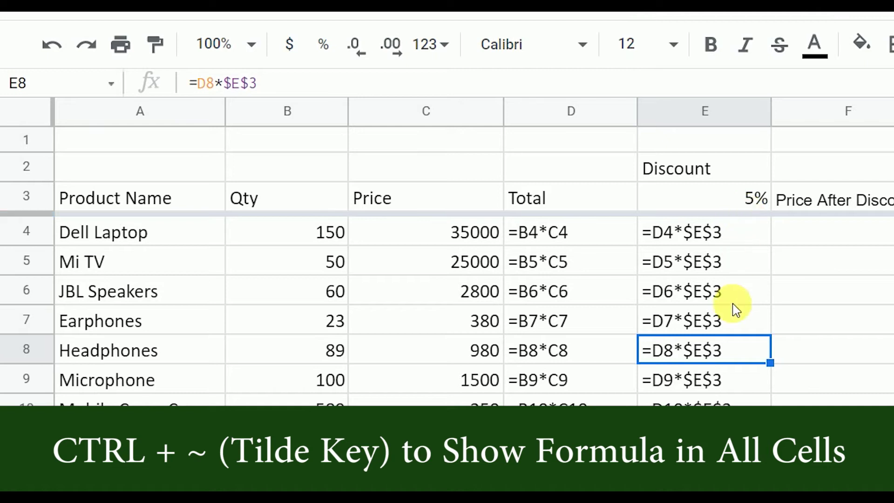
{"action": "key", "text": "ctrl+grave"}
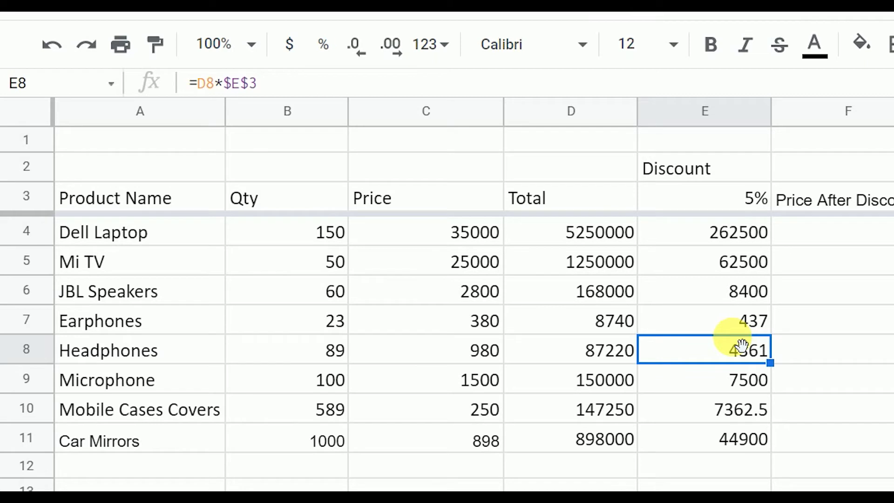
Step: Change the discount rate in E3 from 5% to 10%, doubling column E to 525000 down to 89800
{"action": "double_click", "coordinate": [717, 202]}
{"action": "type", "text": "10"}
{"action": "key", "text": "Escape"}
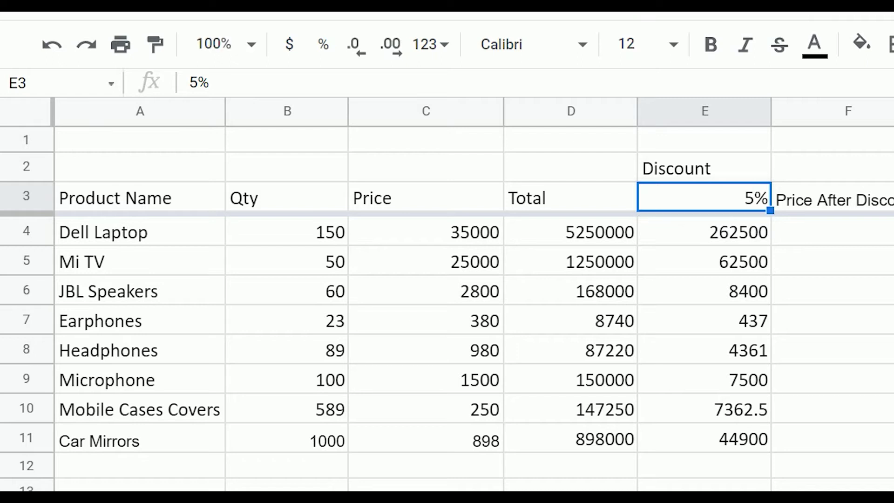
{"action": "key", "text": "F2"}
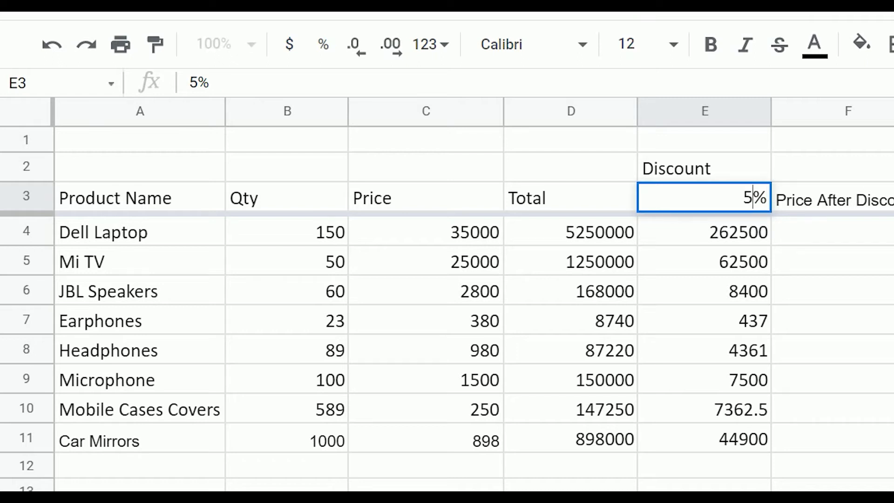
{"action": "key", "text": "BackSpace"}
{"action": "type", "text": "10"}
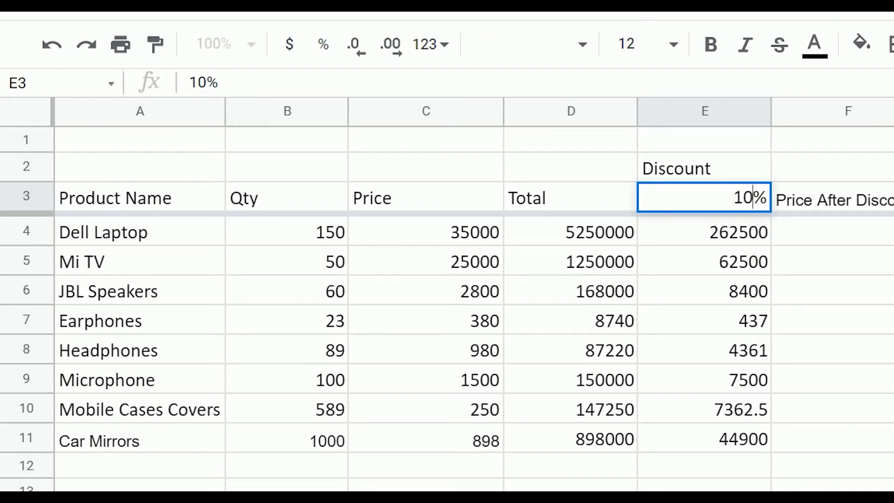
{"action": "key", "text": "Return"}
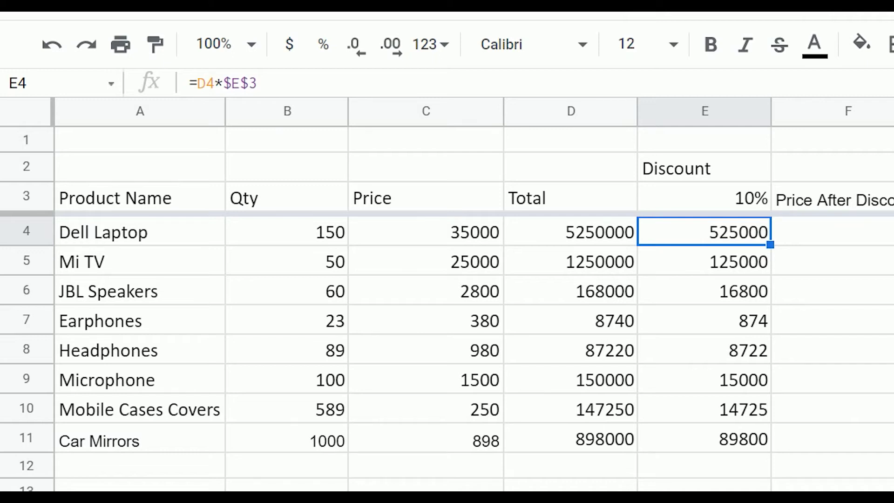
{"action": "left_click", "coordinate": [834, 231]}
Step: Enter =D4-E4 in F4, giving the Dell Laptop price after discount of 4725000
{"action": "type", "text": "="}
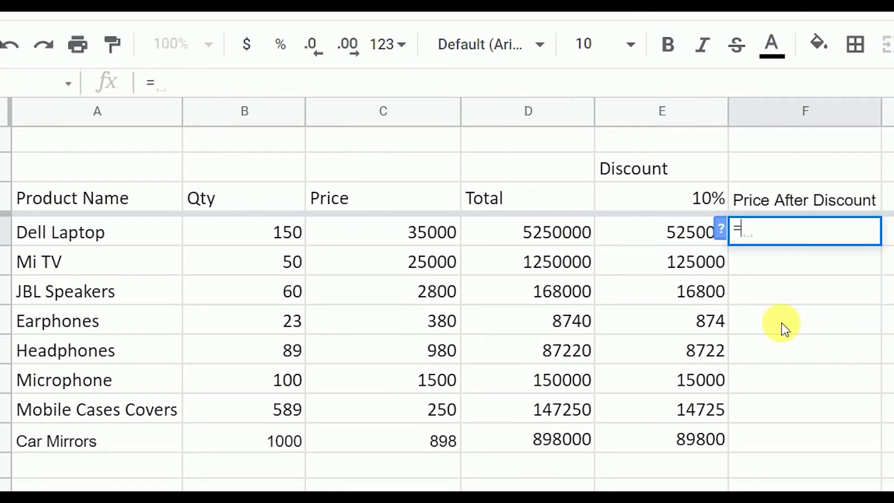
{"action": "left_click", "coordinate": [543, 238]}
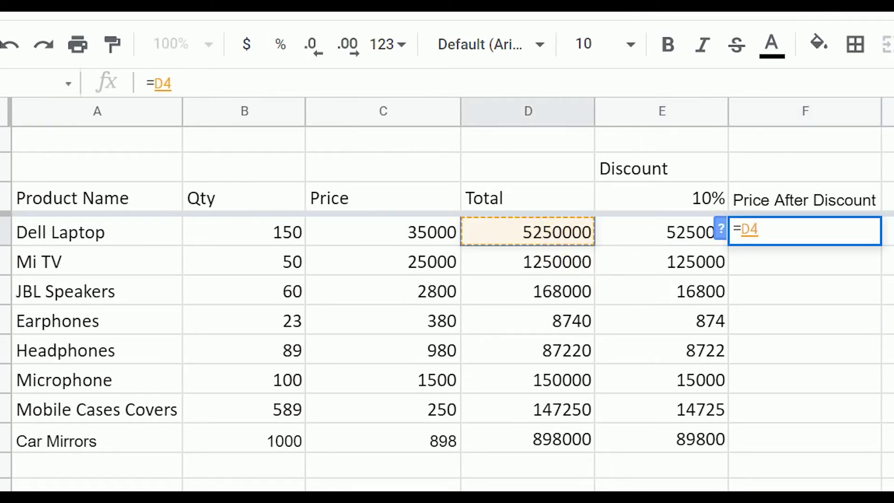
{"action": "type", "text": "-"}
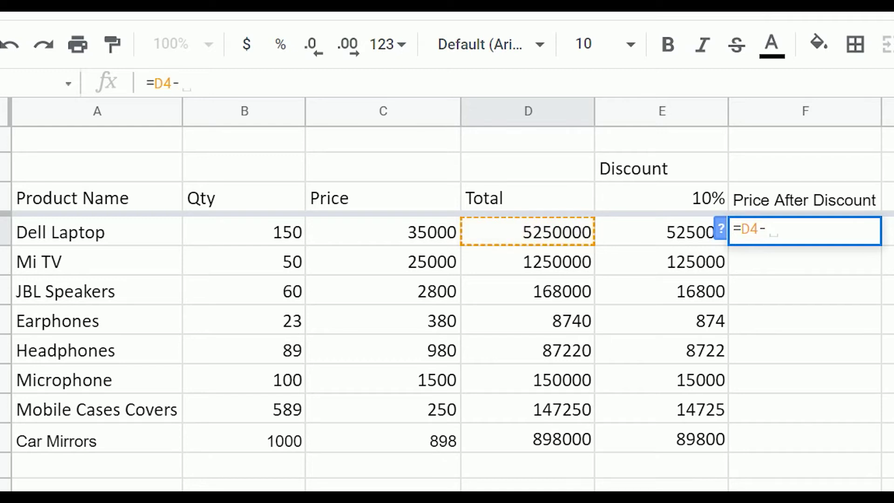
{"action": "left_click", "coordinate": [640, 240]}
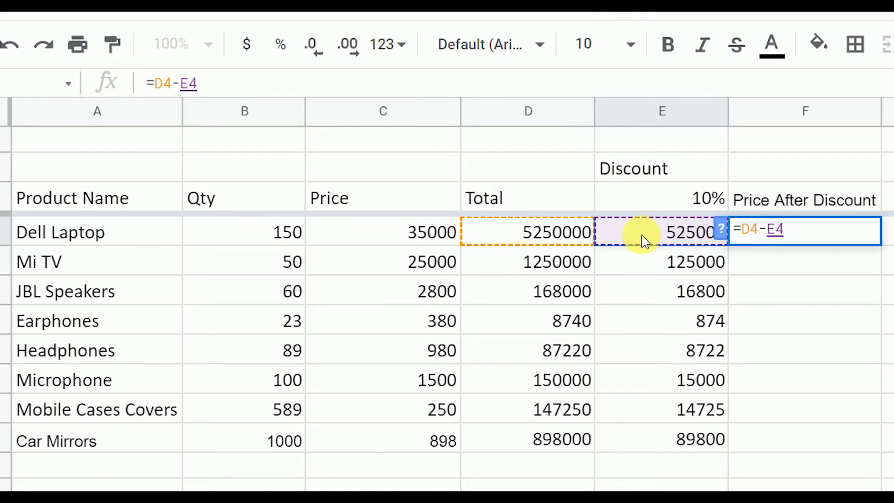
{"action": "key", "text": "Return"}
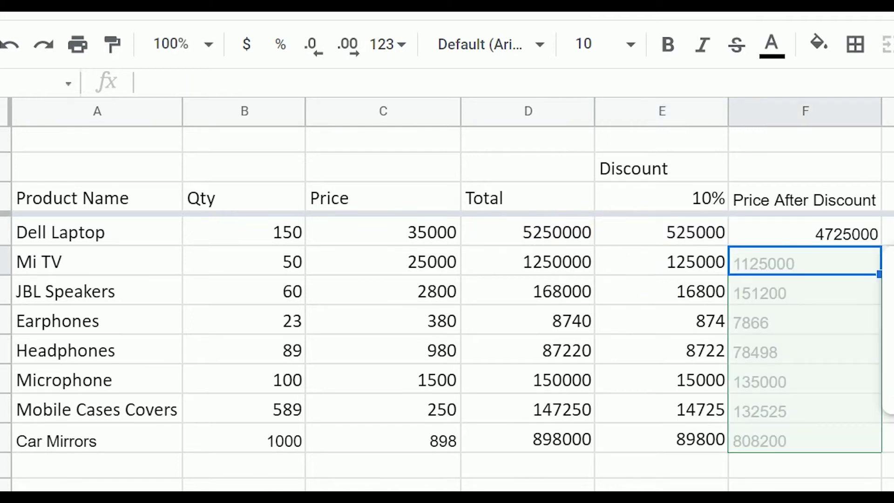
{"action": "left_click", "coordinate": [847, 233]}
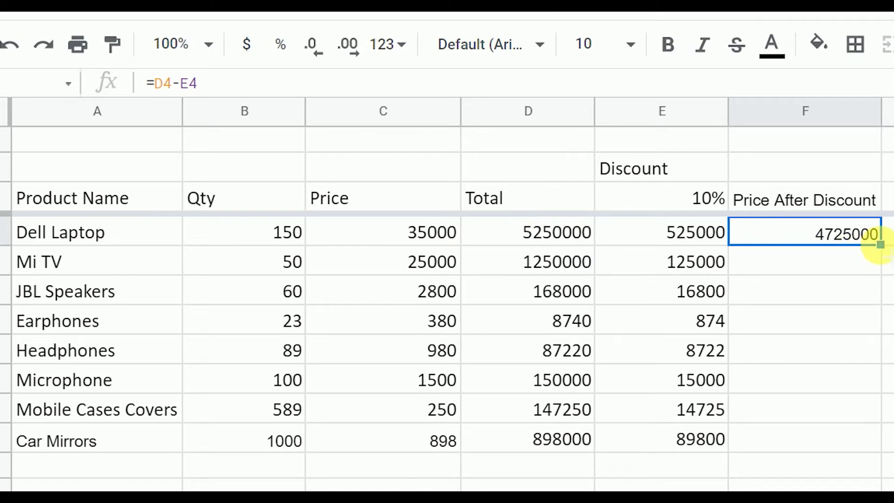
{"action": "double_click", "coordinate": [841, 234]}
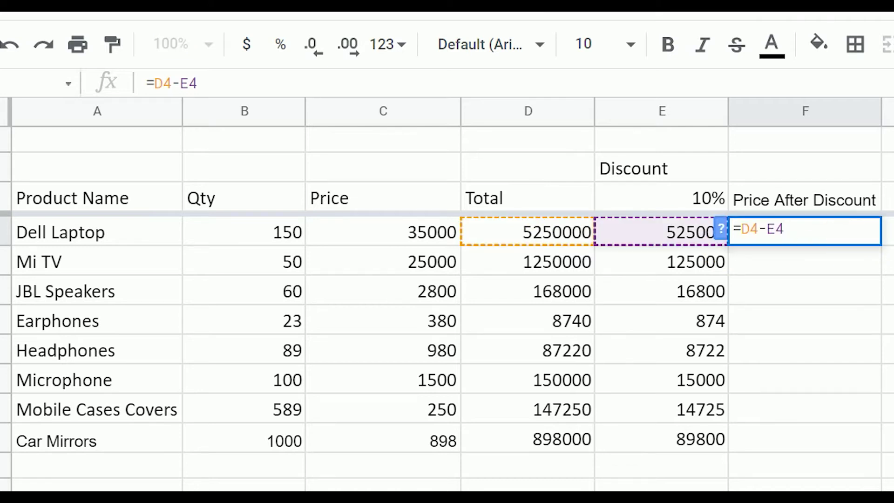
{"action": "key", "text": "Return"}
Step: Fill F4's formula down to F11 and select the results F4:F11
{"action": "left_click", "coordinate": [866, 234]}
{"action": "left_click_drag", "start_coordinate": [879, 243], "coordinate": [858, 436]}
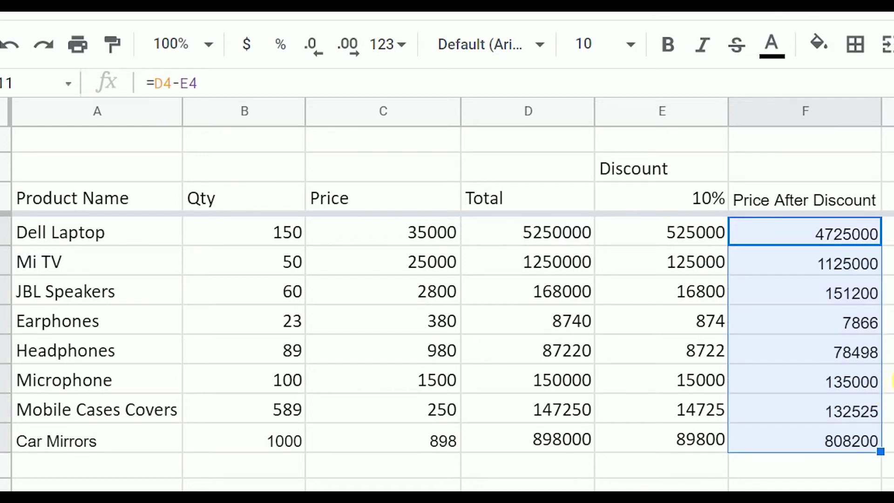
{"action": "left_click", "coordinate": [887, 380]}
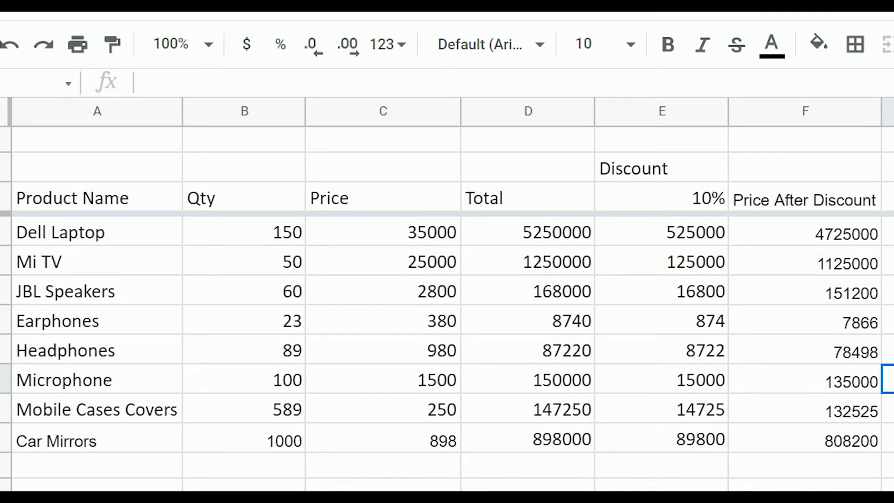
{"action": "left_click_drag", "start_coordinate": [834, 232], "coordinate": [842, 440]}
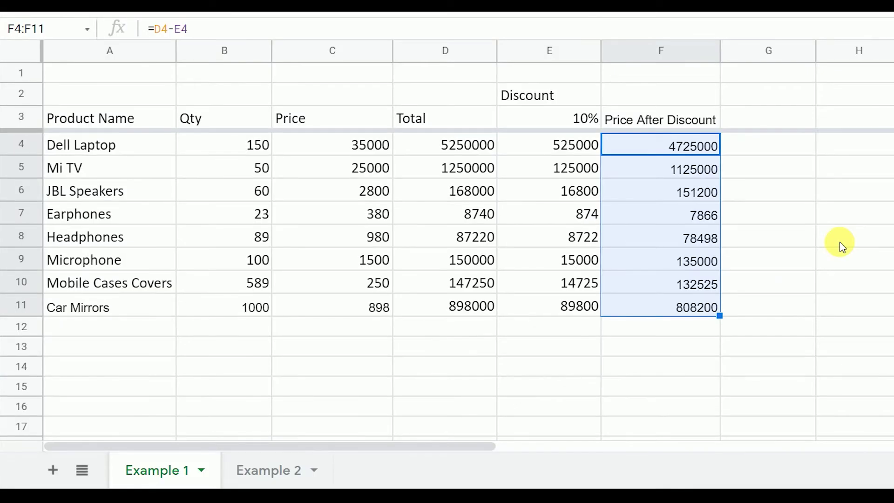
{"action": "left_click", "coordinate": [740, 148]}
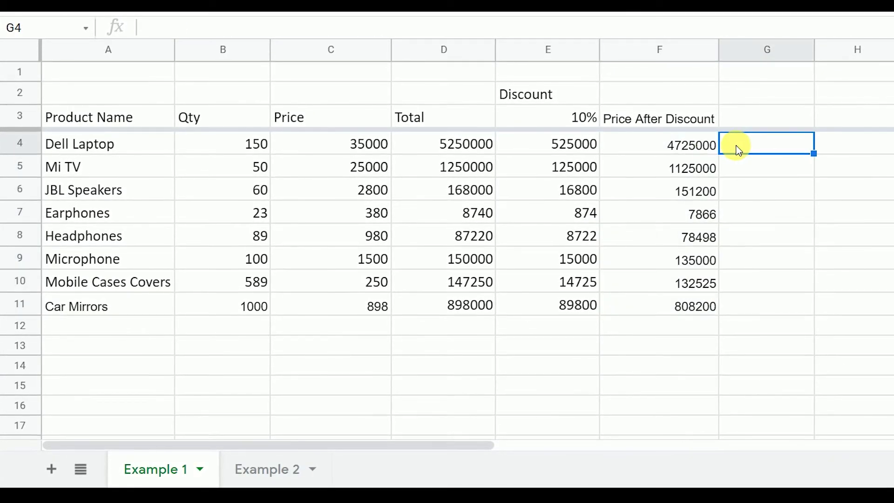
{"action": "left_click", "coordinate": [587, 119]}
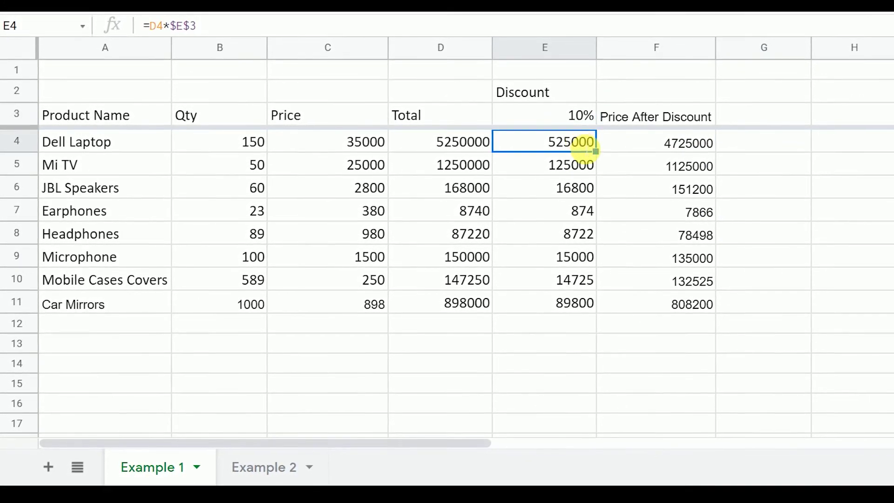
{"action": "double_click", "coordinate": [584, 148]}
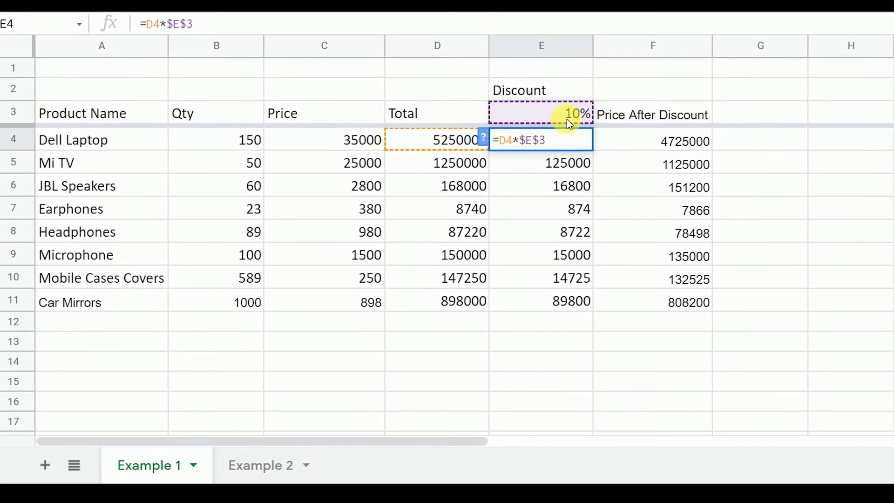
{"action": "left_click", "coordinate": [708, 142]}
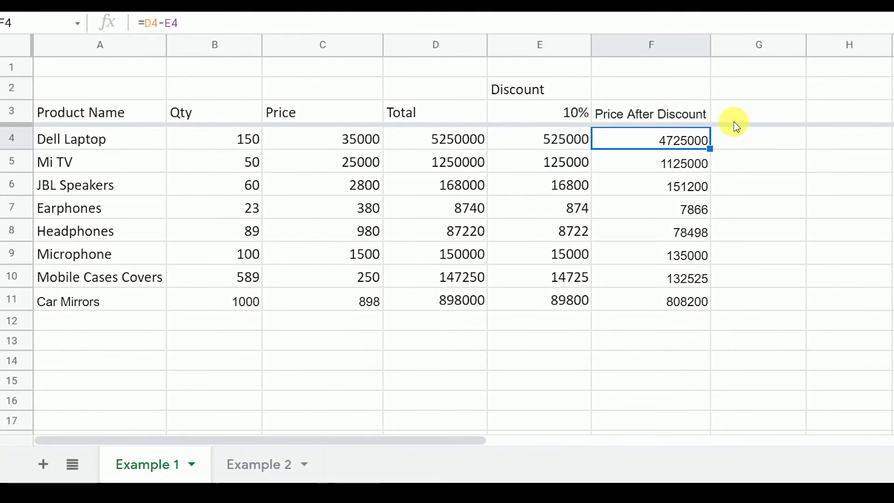
{"action": "left_click", "coordinate": [799, 118]}
Step: Add the 'Discount %' heading in G3 and enter 5% in G4
{"action": "type", "text": "Discount"}
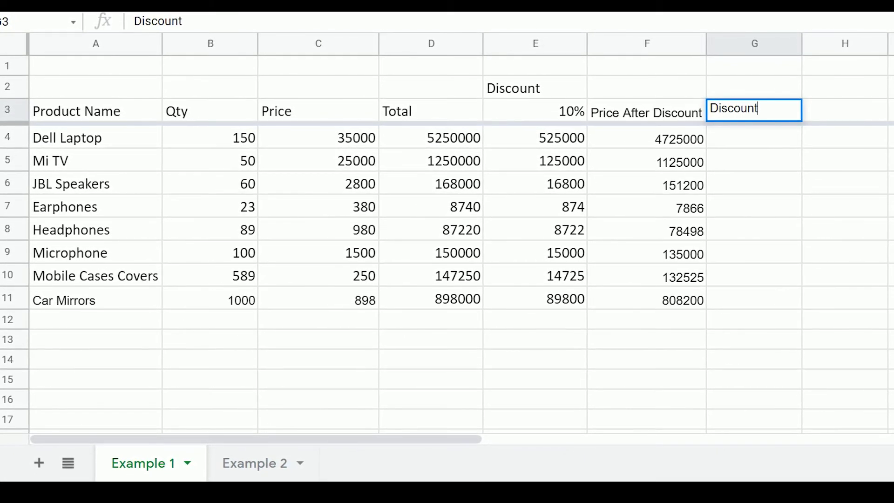
{"action": "type", "text": " %"}
{"action": "key", "text": "Return"}
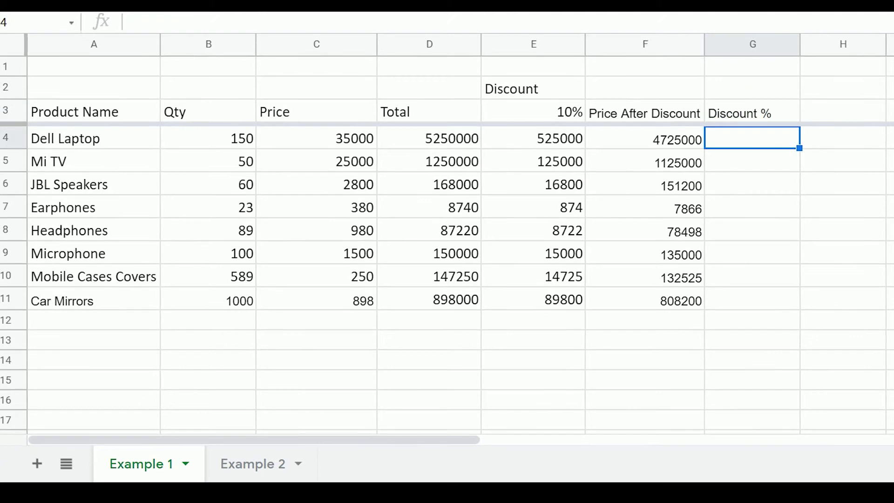
{"action": "type", "text": "5%"}
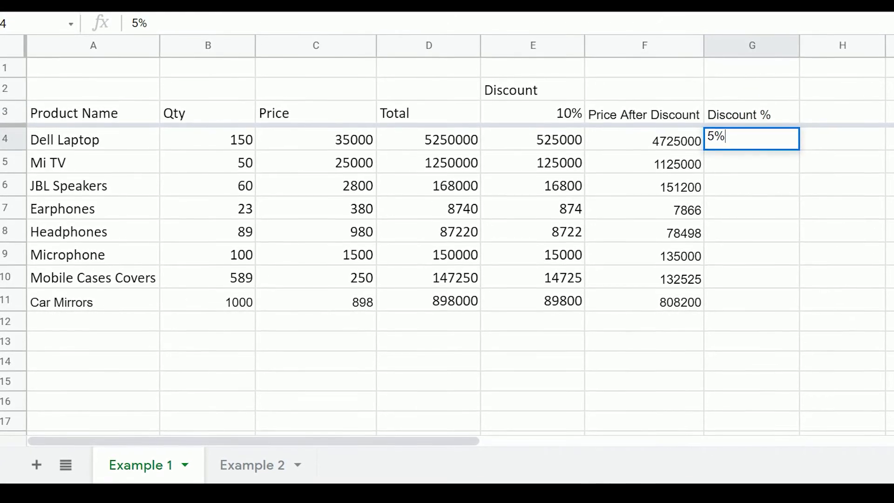
{"action": "key", "text": "Return"}
Step: Copy the 5% from G4 down through G11
{"action": "left_click", "coordinate": [751, 140]}
{"action": "left_click_drag", "start_coordinate": [798, 150], "coordinate": [799, 311]}
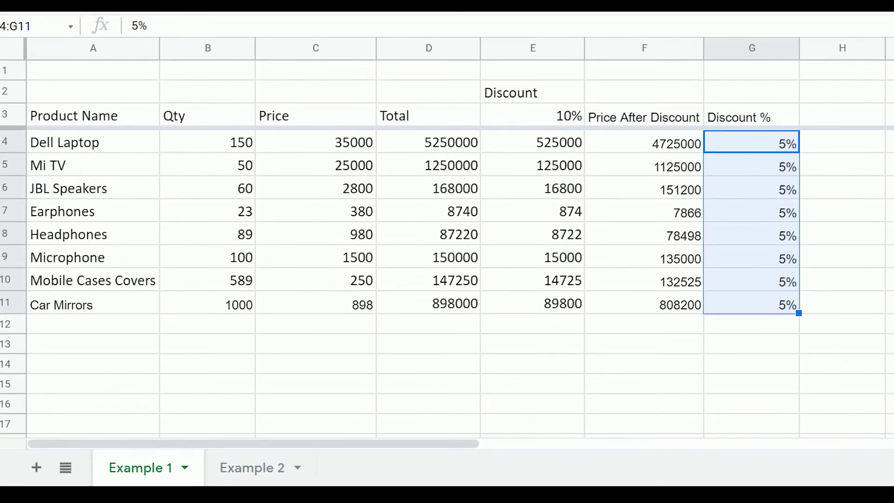
{"action": "key", "text": "Up"}
{"action": "key", "text": "Right"}
{"action": "key", "text": "Down"}
Step: Enter =D4*G4 in H4, giving 262500, and decline autofilling the rest of column H
{"action": "type", "text": "="}
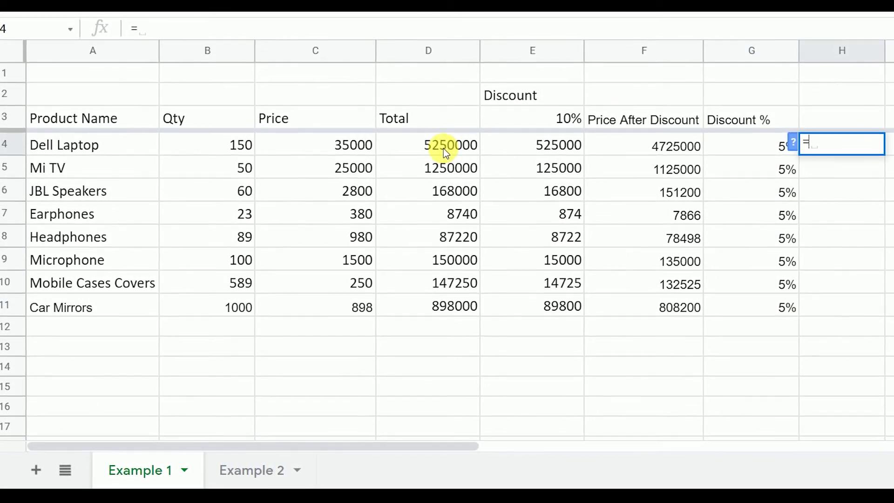
{"action": "left_click", "coordinate": [444, 148]}
{"action": "type", "text": "*"}
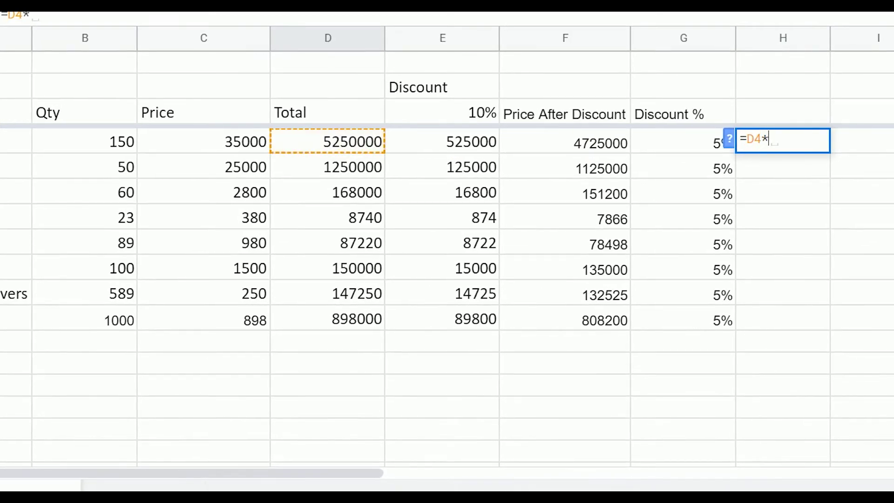
{"action": "left_click", "coordinate": [678, 146]}
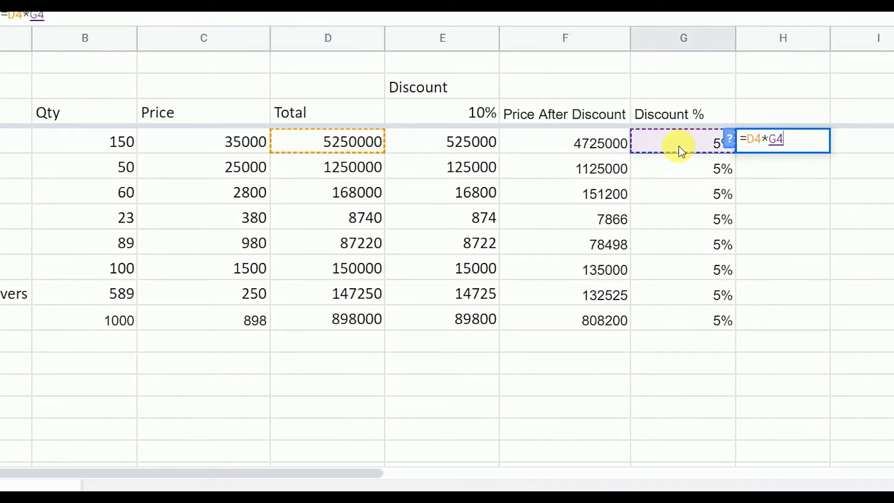
{"action": "key", "text": "Return"}
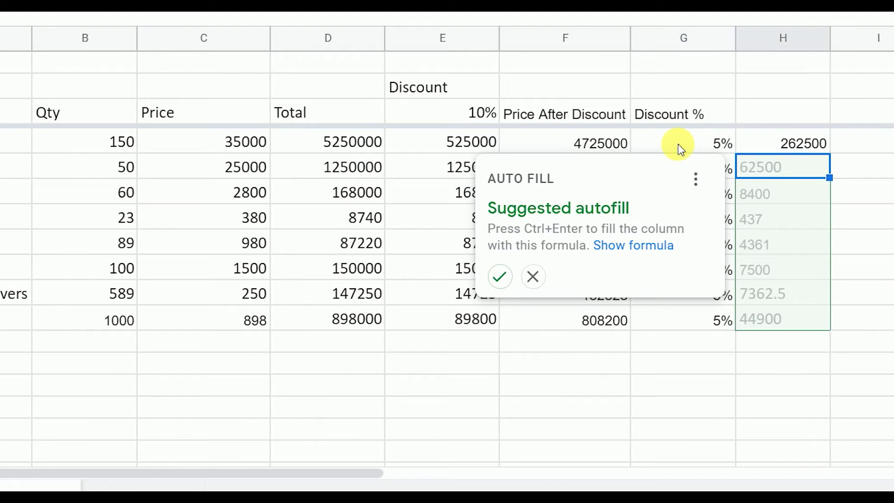
{"action": "left_click", "coordinate": [534, 277]}
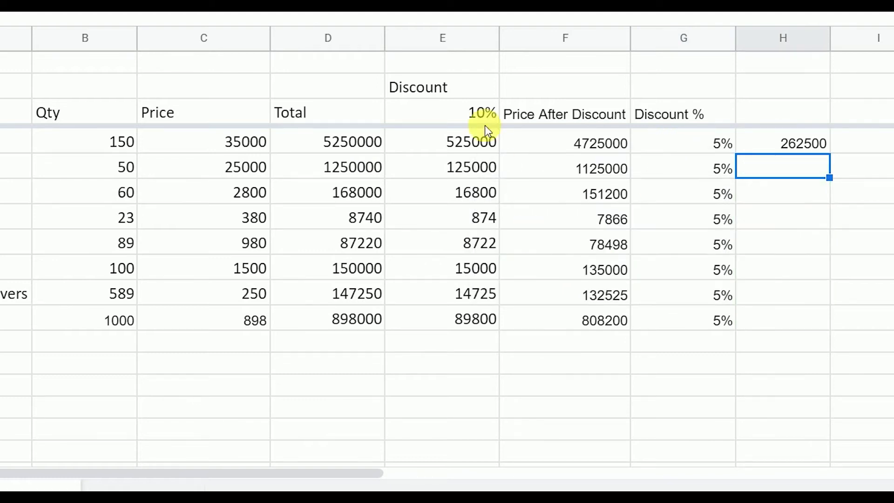
{"action": "left_click", "coordinate": [480, 112]}
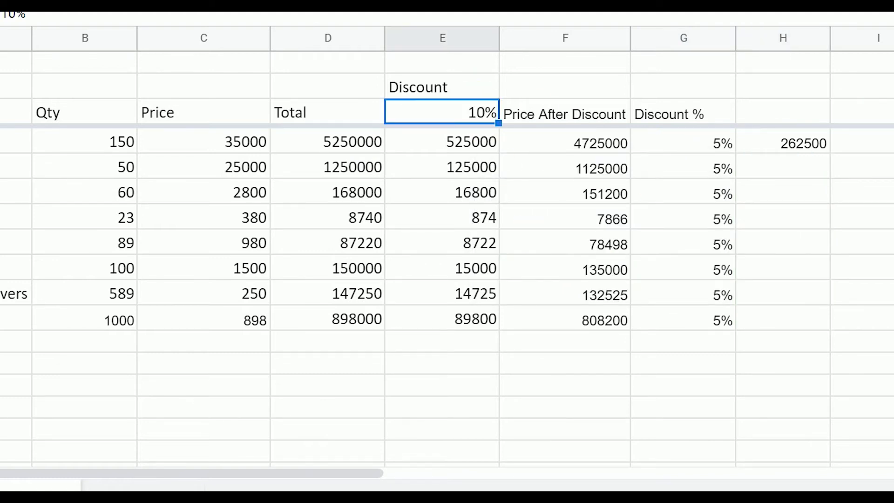
Step: Edit the discount rate in E3 from 10% to 5%
{"action": "key", "text": "F2"}
{"action": "key", "text": "BackSpace"}
{"action": "key", "text": "BackSpace"}
{"action": "type", "text": "5"}
{"action": "key", "text": "Return"}
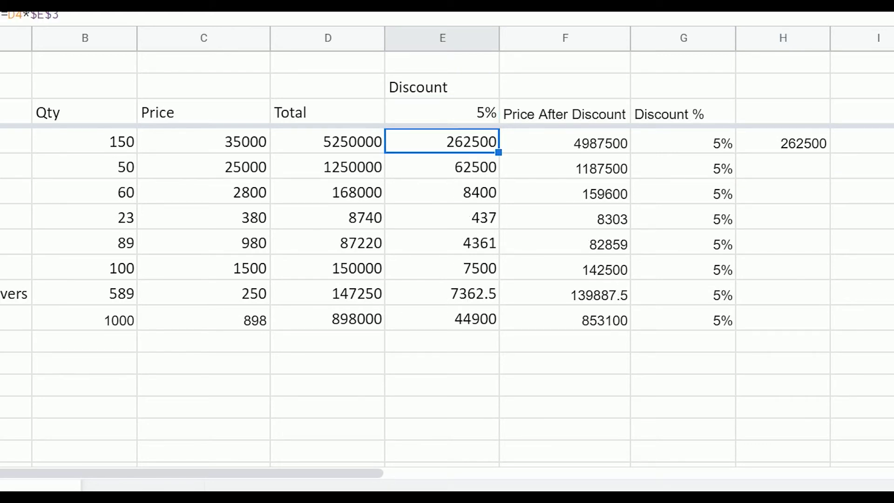
Step: Review H4's formula =D4*G4 and the Discount % values below G4, leaving them unchanged
{"action": "double_click", "coordinate": [785, 149]}
{"action": "key", "text": "Return"}
{"action": "left_click", "coordinate": [719, 171]}
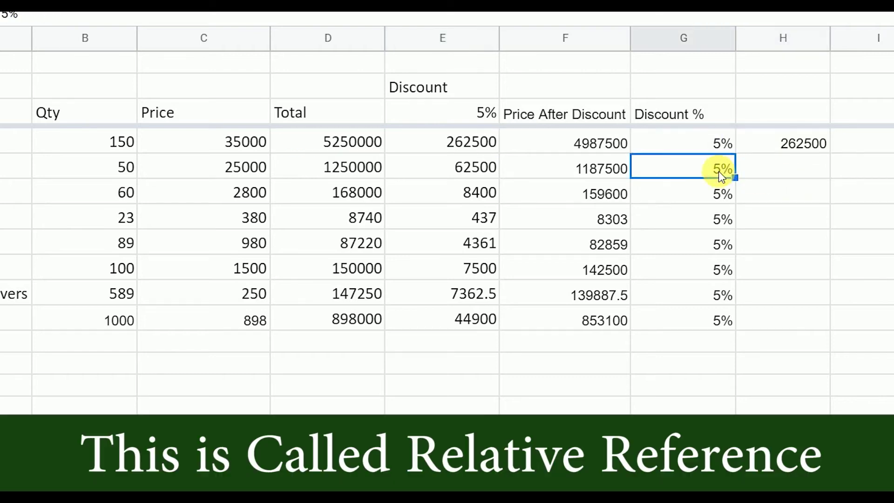
{"action": "left_click", "coordinate": [711, 196]}
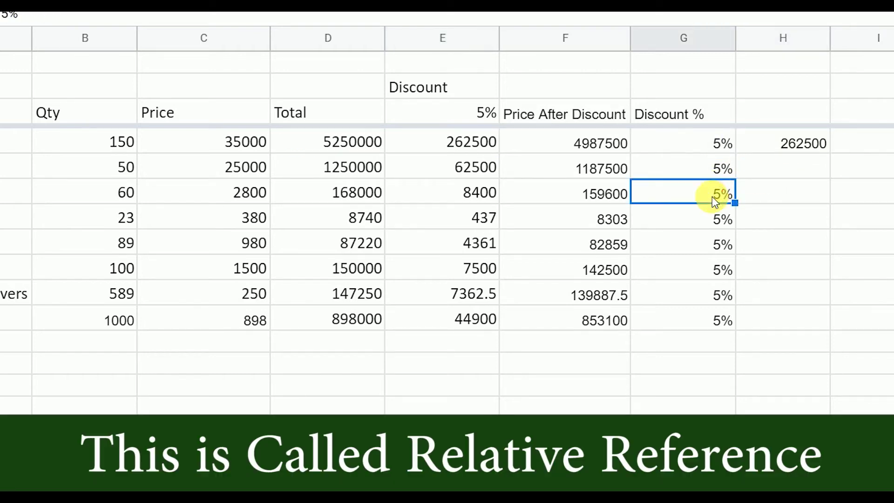
{"action": "left_click", "coordinate": [711, 218]}
{"action": "left_click", "coordinate": [715, 242]}
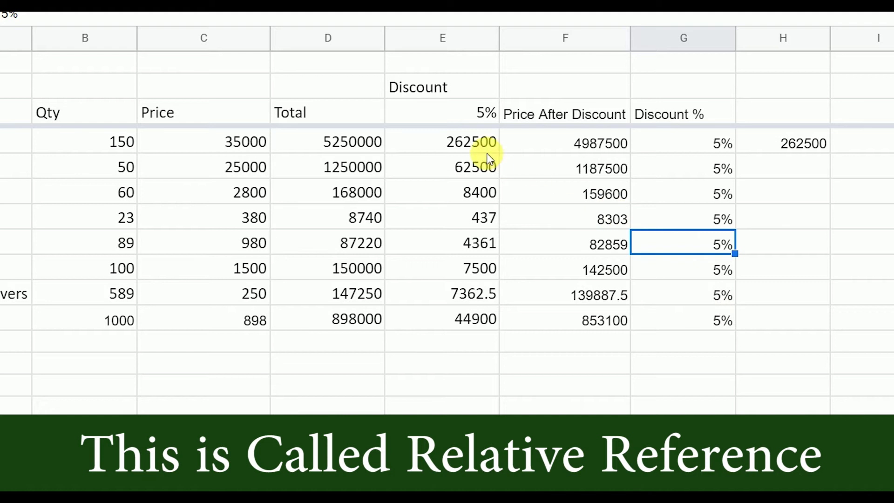
{"action": "double_click", "coordinate": [816, 143]}
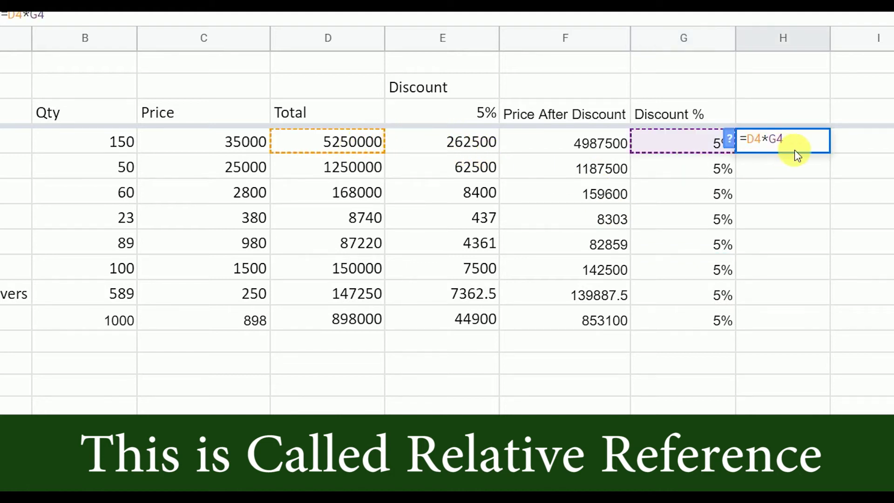
{"action": "key", "text": "Return"}
Step: Fill H4's formula down to H11 and check that H5 and H6 read =D5*G5 and =D6*G6
{"action": "left_click", "coordinate": [822, 148]}
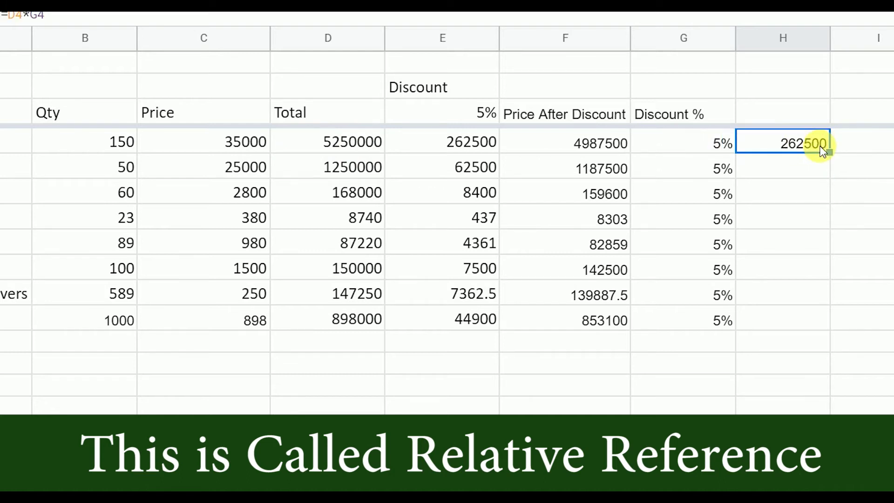
{"action": "left_click_drag", "start_coordinate": [828, 152], "coordinate": [836, 321]}
{"action": "left_click", "coordinate": [808, 174]}
{"action": "double_click", "coordinate": [820, 174]}
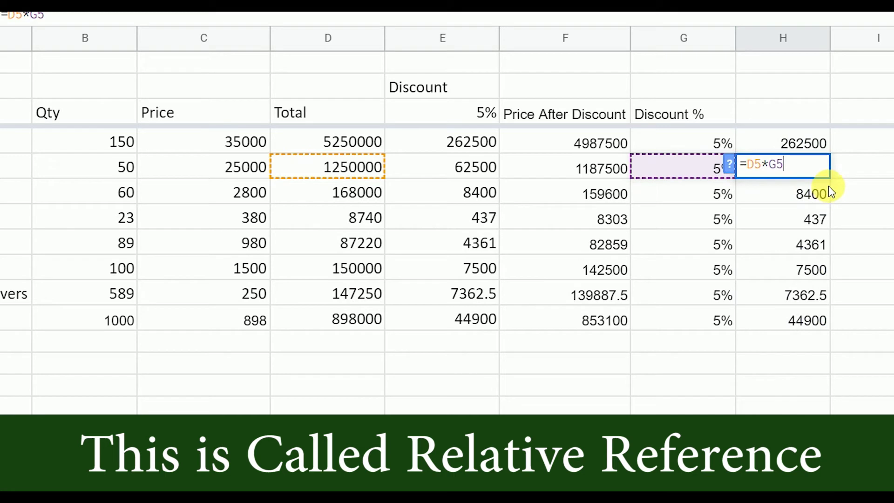
{"action": "left_click", "coordinate": [879, 175]}
{"action": "double_click", "coordinate": [814, 200]}
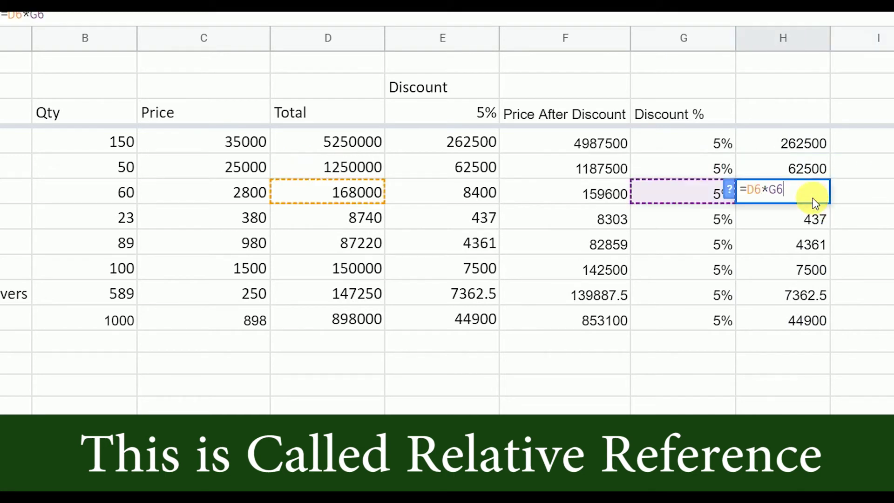
{"action": "left_click", "coordinate": [885, 212]}
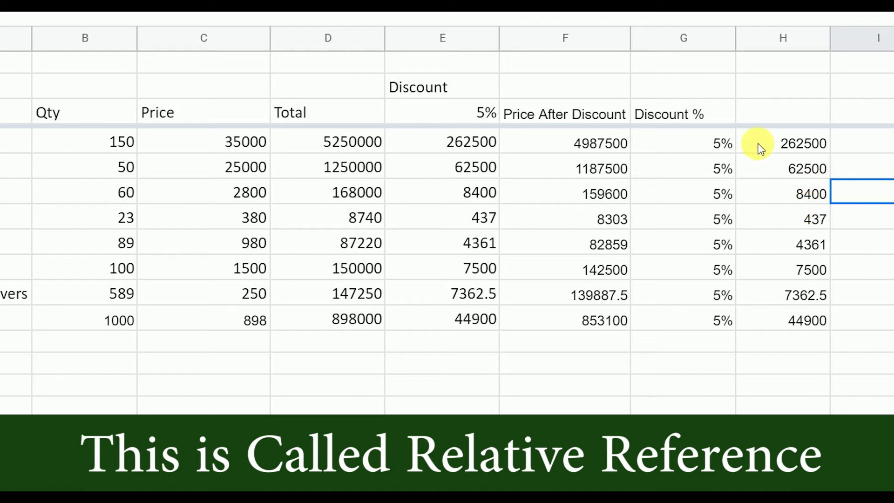
{"action": "left_click", "coordinate": [812, 326]}
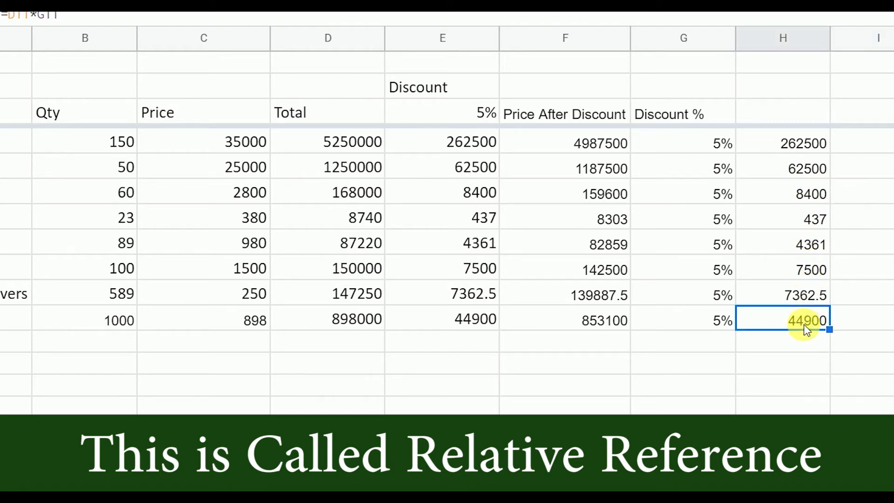
Step: Inspect the 5% rate cell, the Discount % values and the Price After Discount heading
{"action": "left_click", "coordinate": [478, 121]}
{"action": "left_click", "coordinate": [676, 148]}
{"action": "left_click", "coordinate": [680, 163]}
{"action": "left_click", "coordinate": [682, 195]}
{"action": "left_click", "coordinate": [684, 246]}
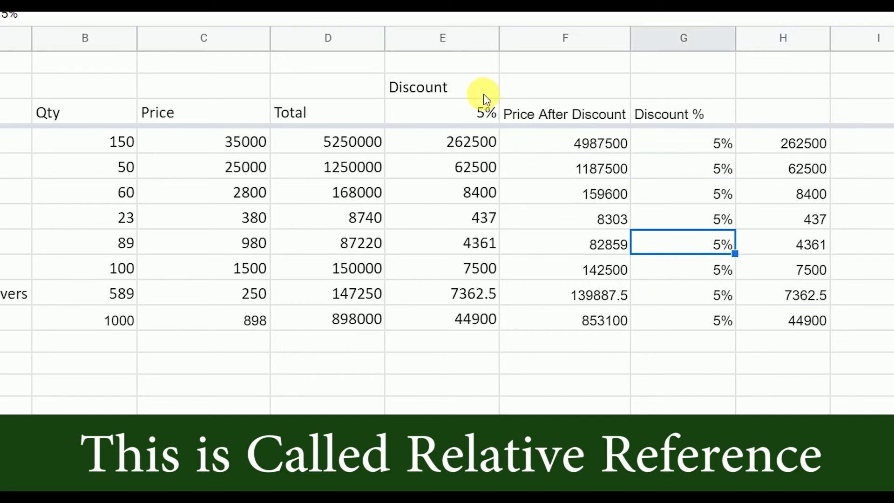
{"action": "left_click", "coordinate": [483, 113]}
{"action": "left_click", "coordinate": [526, 117]}
{"action": "left_click", "coordinate": [494, 113]}
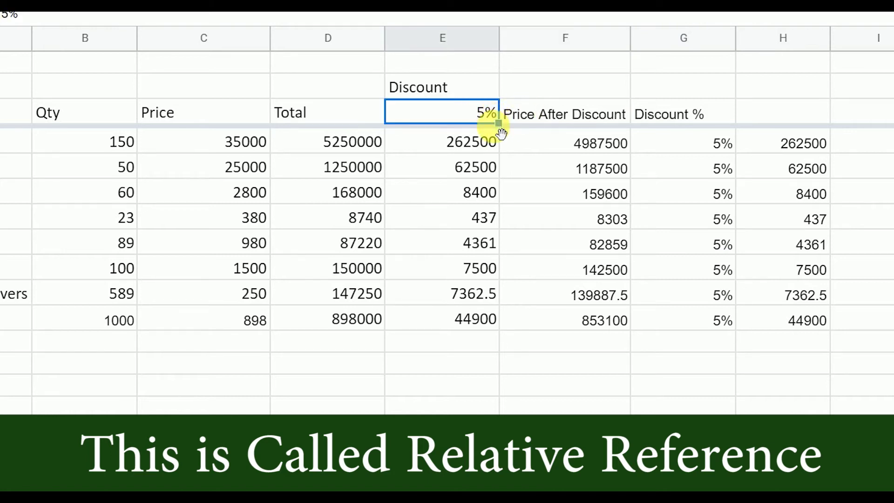
Step: Compare column E's =D4*$E$3 formula with H4 and H5, then go to the Example 2 sheet
{"action": "left_click", "coordinate": [484, 150]}
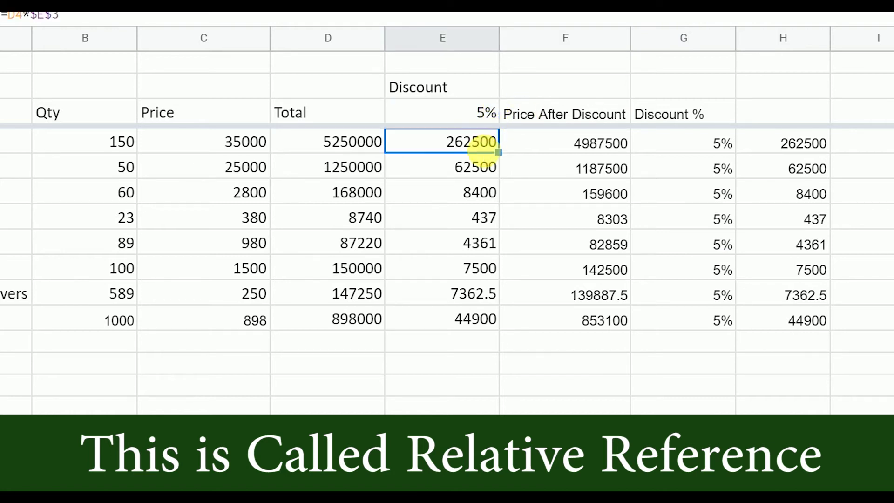
{"action": "double_click", "coordinate": [474, 148]}
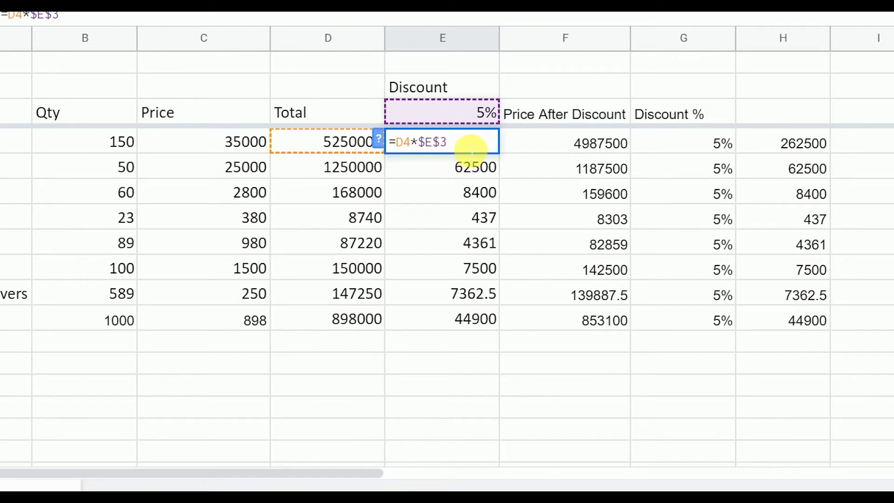
{"action": "left_click", "coordinate": [855, 137]}
{"action": "left_click", "coordinate": [720, 141]}
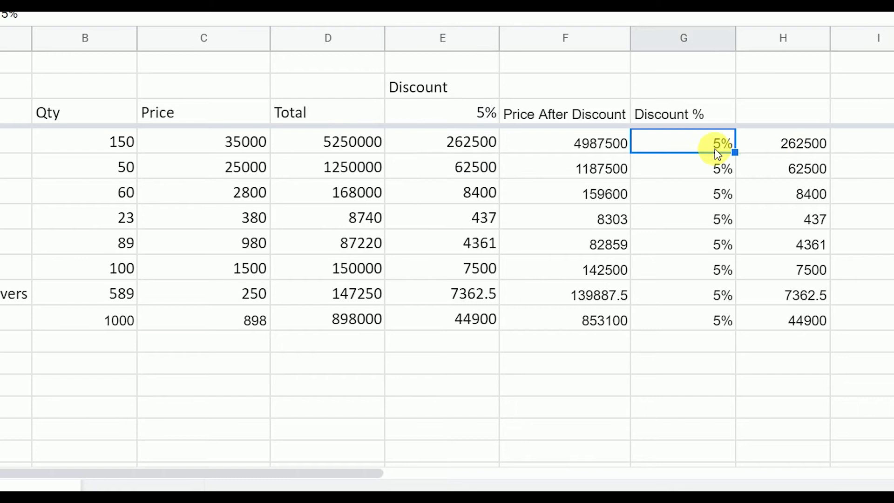
{"action": "left_click", "coordinate": [758, 147]}
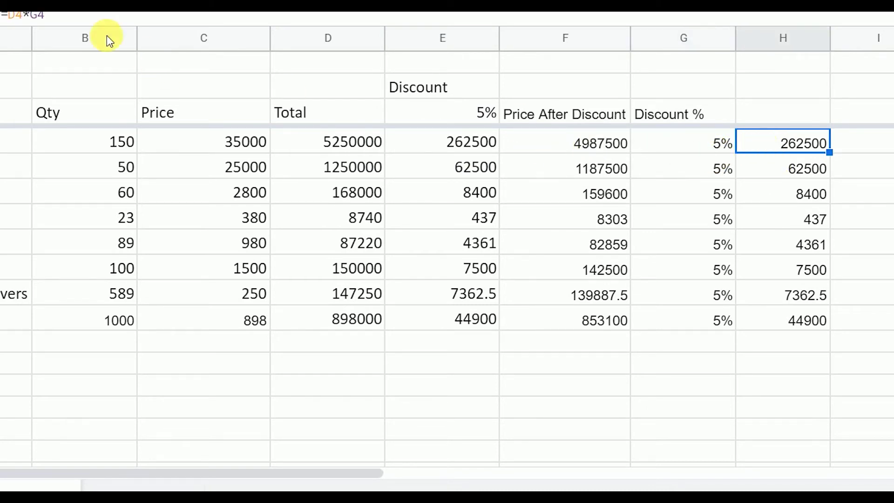
{"action": "left_click_drag", "start_coordinate": [14, 16], "coordinate": [47, 15]}
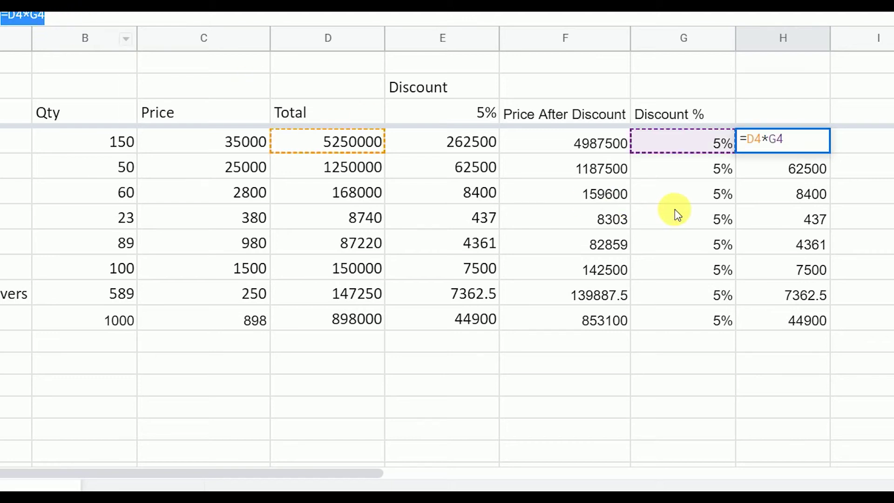
{"action": "left_click", "coordinate": [788, 168]}
{"action": "double_click", "coordinate": [788, 169]}
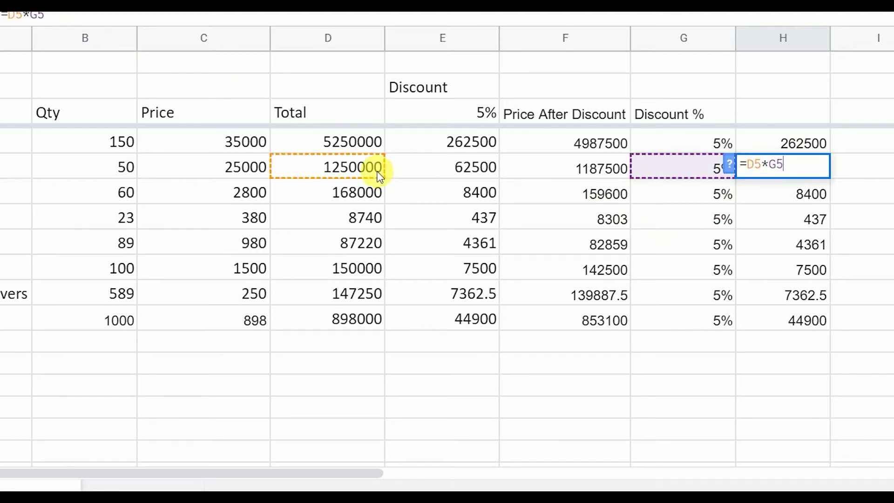
{"action": "left_click", "coordinate": [838, 215]}
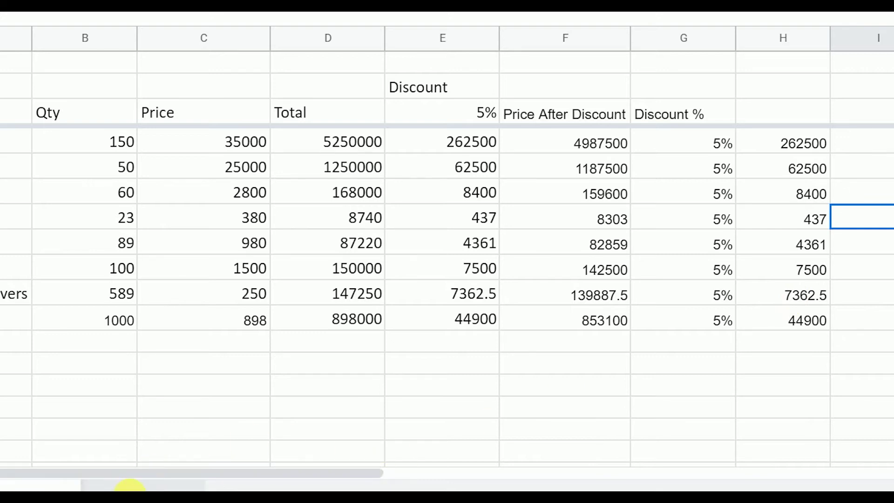
{"action": "left_click", "coordinate": [129, 487]}
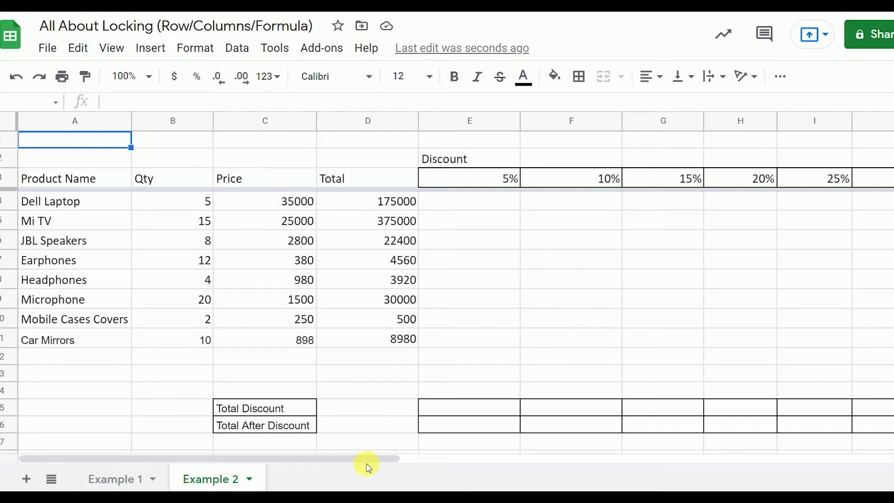
{"action": "left_click_drag", "start_coordinate": [366, 464], "coordinate": [376, 464]}
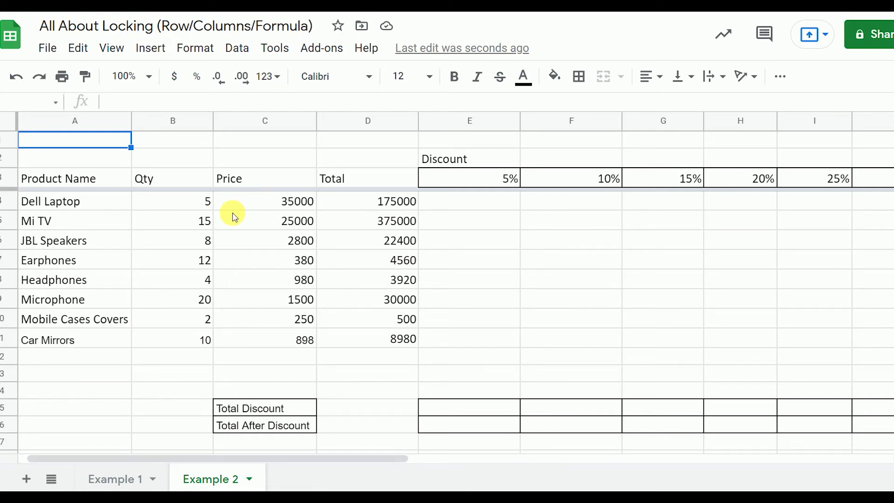
{"action": "left_click", "coordinate": [365, 207]}
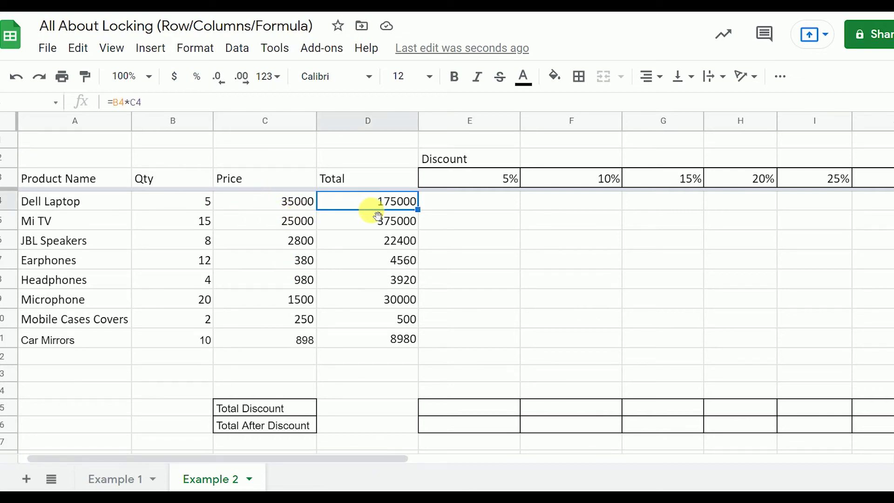
{"action": "left_click", "coordinate": [478, 205]}
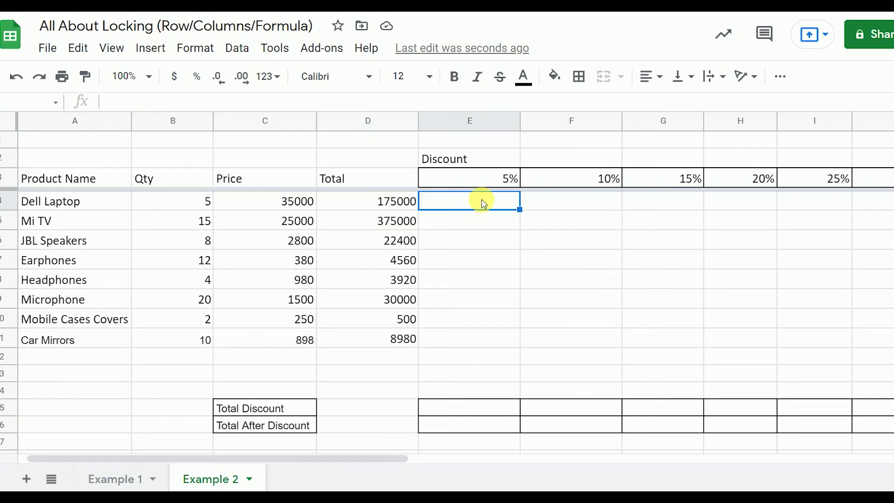
{"action": "left_click_drag", "start_coordinate": [479, 220], "coordinate": [475, 346]}
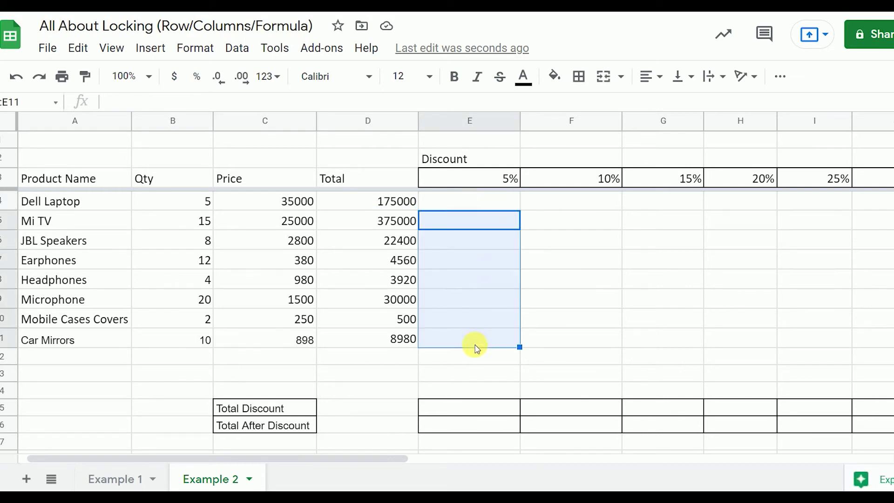
{"action": "left_click_drag", "start_coordinate": [569, 201], "coordinate": [589, 341]}
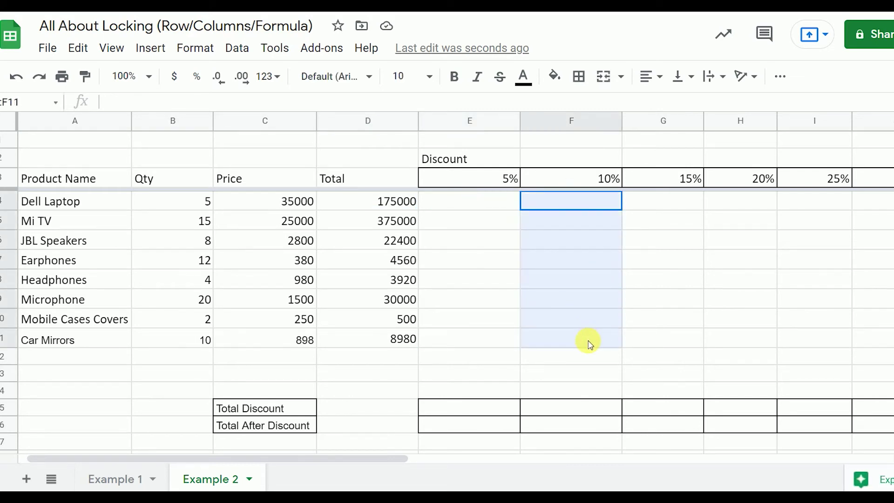
{"action": "left_click", "coordinate": [672, 202]}
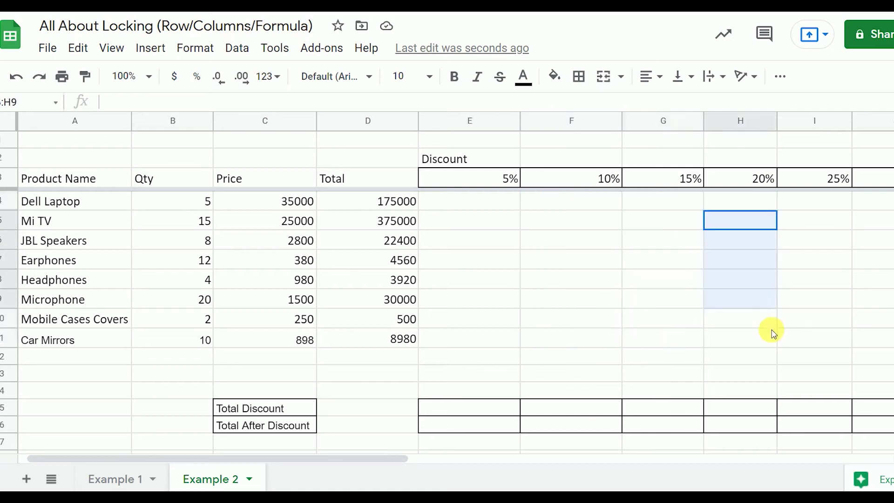
{"action": "left_click_drag", "start_coordinate": [759, 217], "coordinate": [768, 339]}
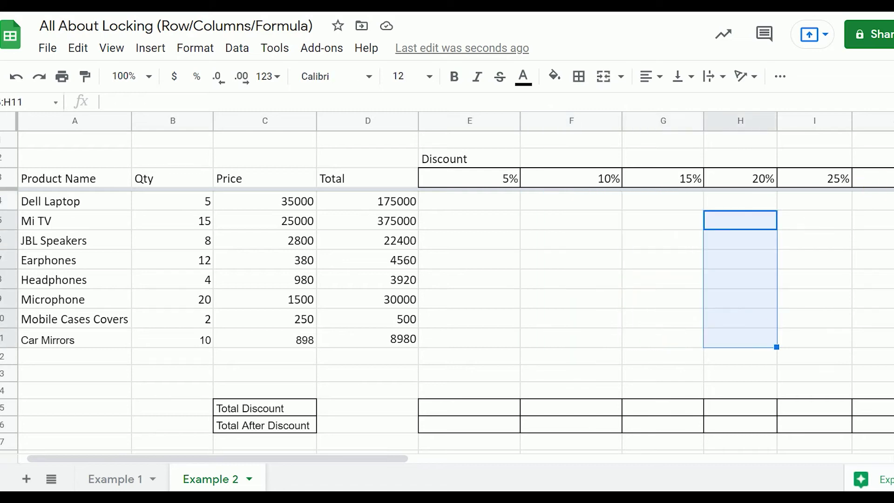
{"action": "left_click", "coordinate": [507, 204]}
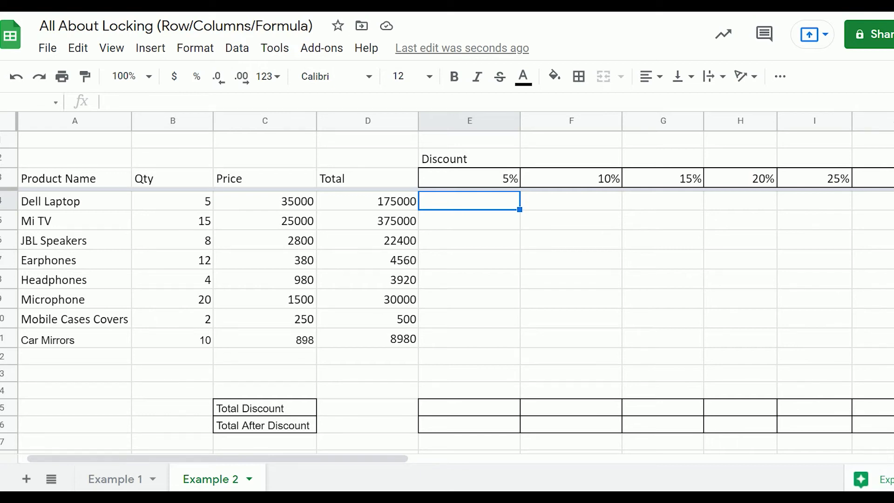
Step: Enter =D4*E3 in E4, giving 8750, and fill it down to E11
{"action": "type", "text": "="}
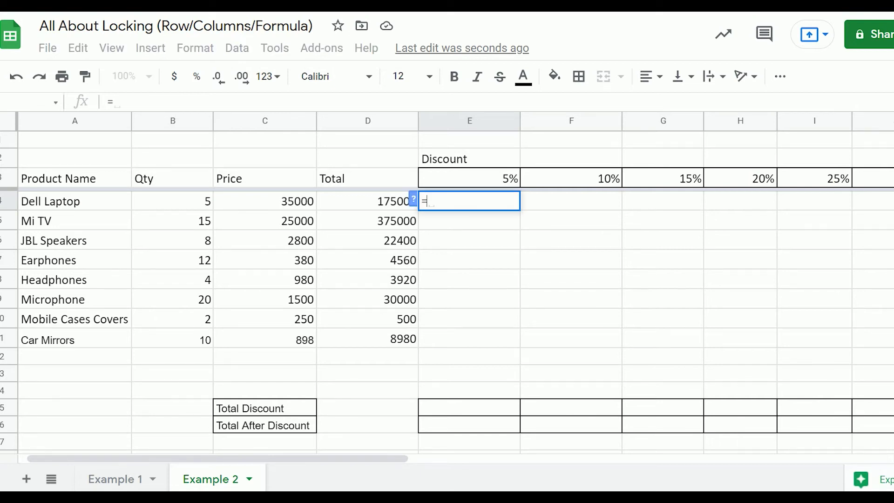
{"action": "left_click", "coordinate": [373, 204]}
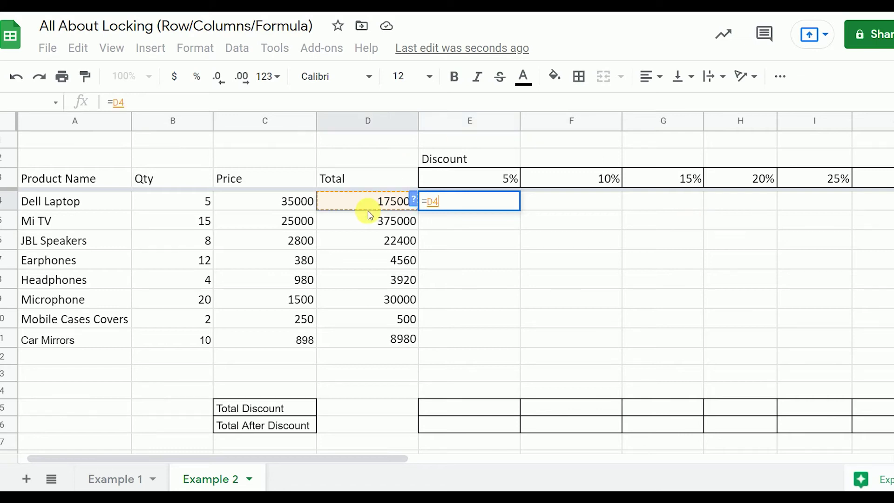
{"action": "type", "text": "*"}
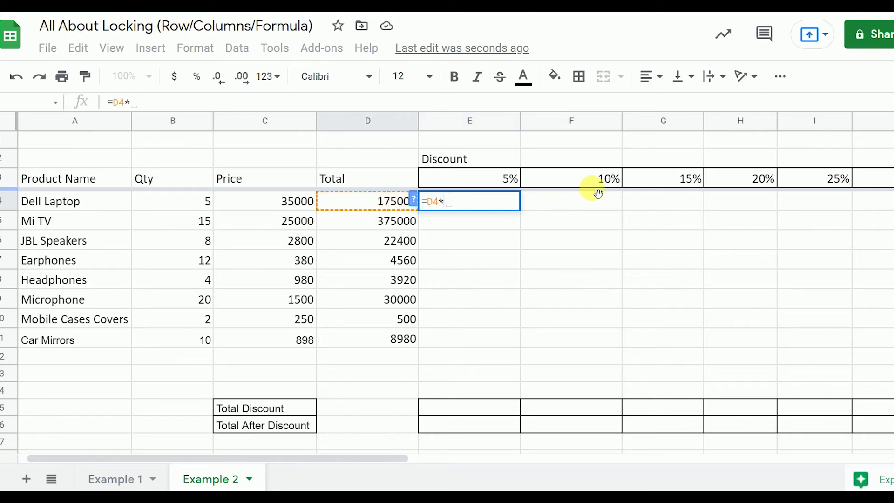
{"action": "left_click", "coordinate": [500, 176]}
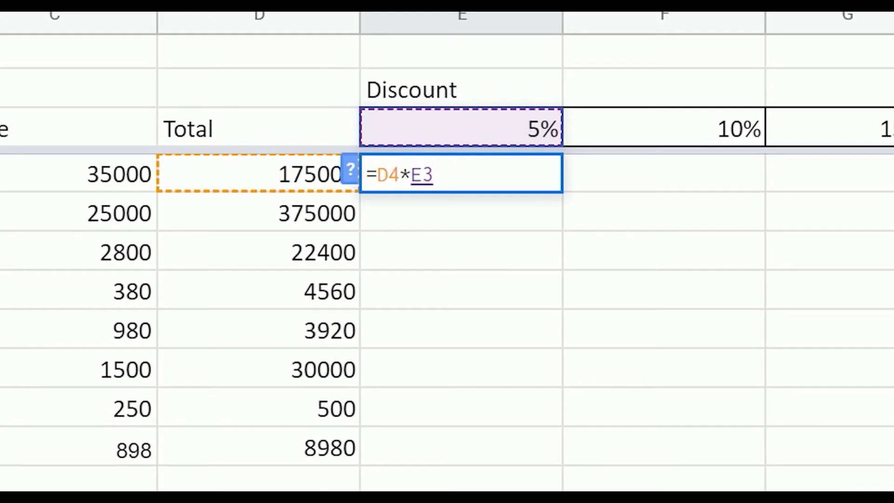
{"action": "key", "text": "Return"}
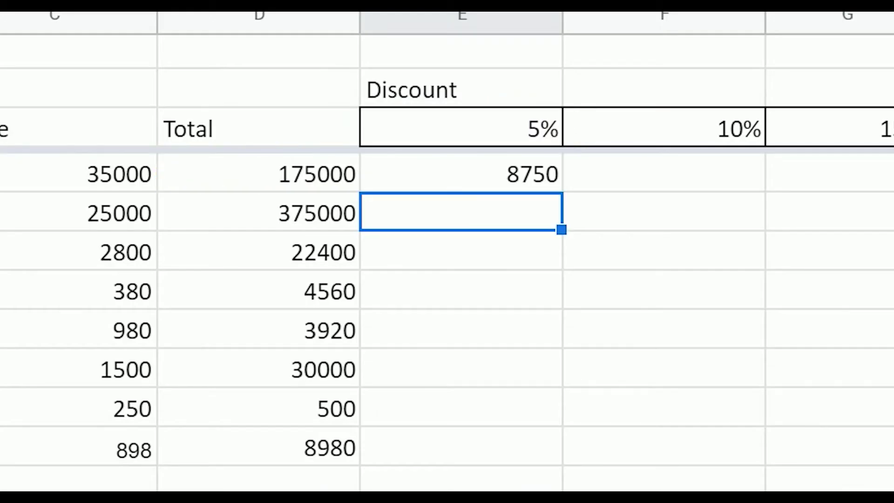
{"action": "double_click", "coordinate": [525, 178]}
{"action": "key", "text": "Return"}
{"action": "left_click", "coordinate": [523, 189]}
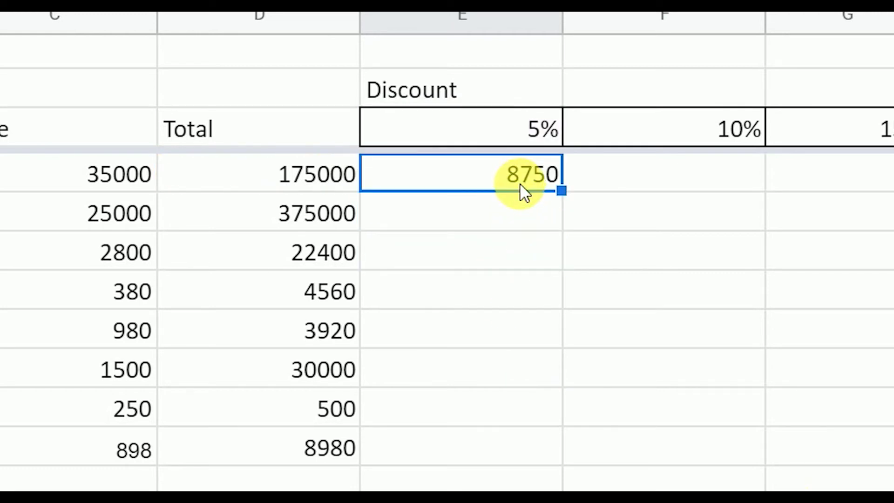
{"action": "left_click_drag", "start_coordinate": [562, 191], "coordinate": [574, 449]}
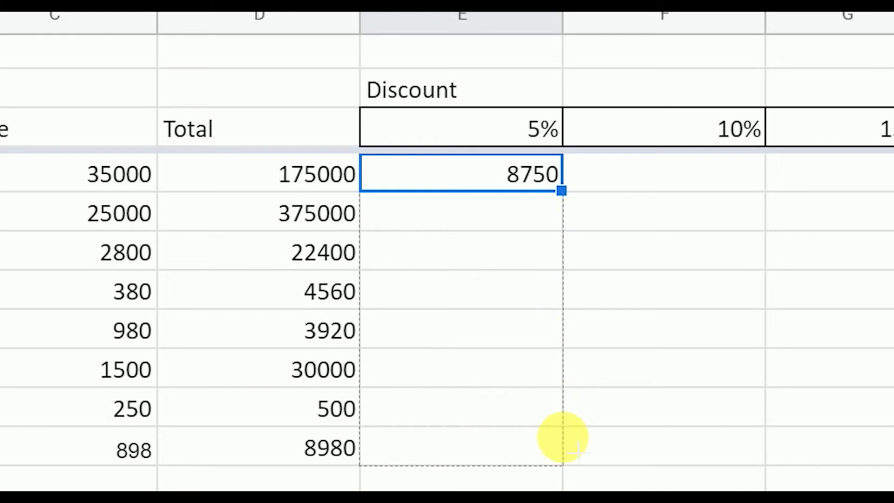
Step: Inspect the copied formulas in E5 and E6 to see their shifted references
{"action": "left_click", "coordinate": [514, 199]}
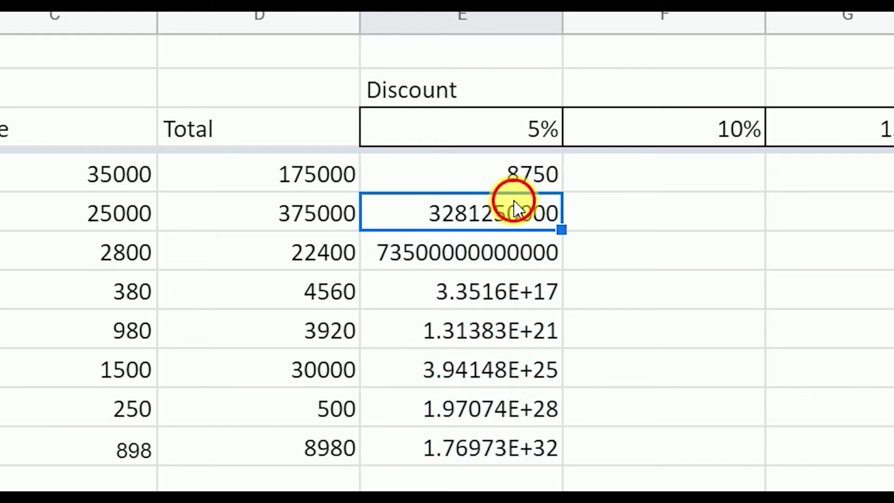
{"action": "double_click", "coordinate": [515, 199]}
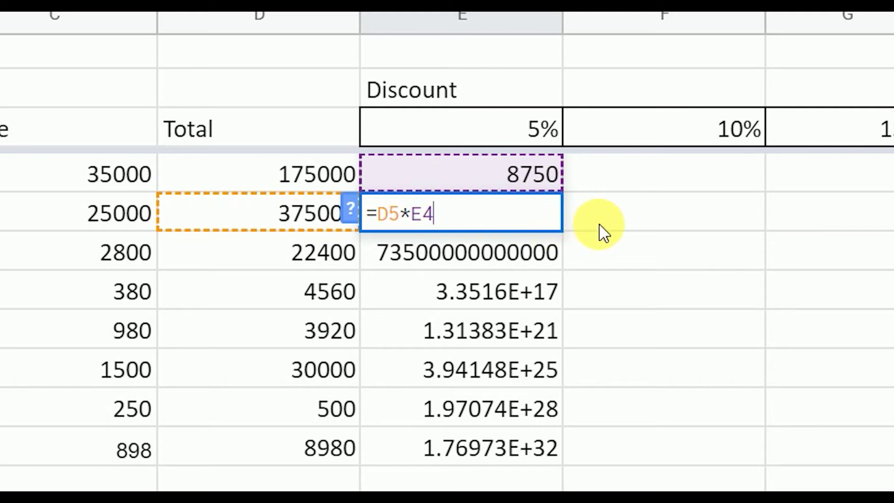
{"action": "left_click", "coordinate": [615, 231]}
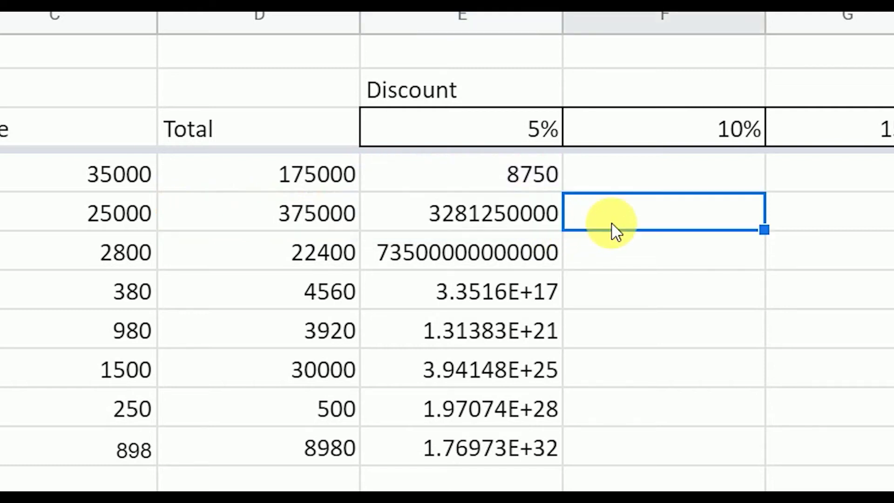
{"action": "double_click", "coordinate": [527, 244]}
{"action": "left_click", "coordinate": [638, 252]}
Step: Edit E4's formula so the rate reference becomes $E$3
{"action": "left_click", "coordinate": [545, 171]}
{"action": "double_click", "coordinate": [544, 172]}
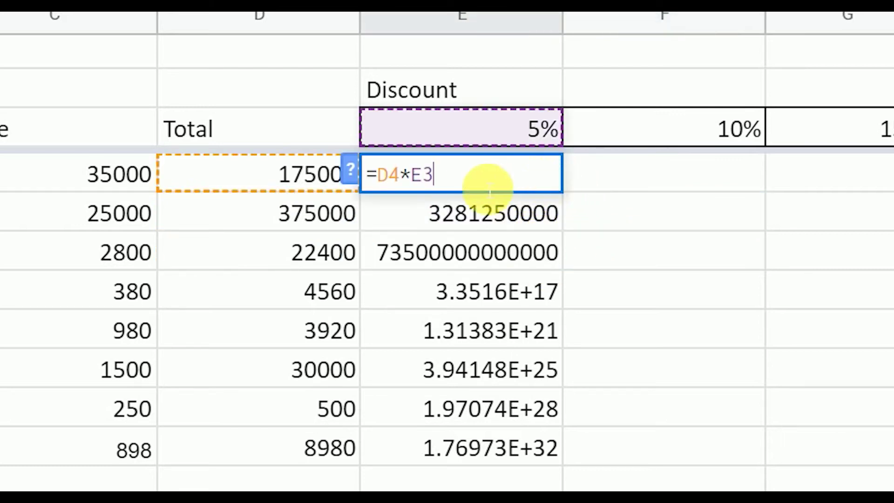
{"action": "left_click", "coordinate": [411, 175]}
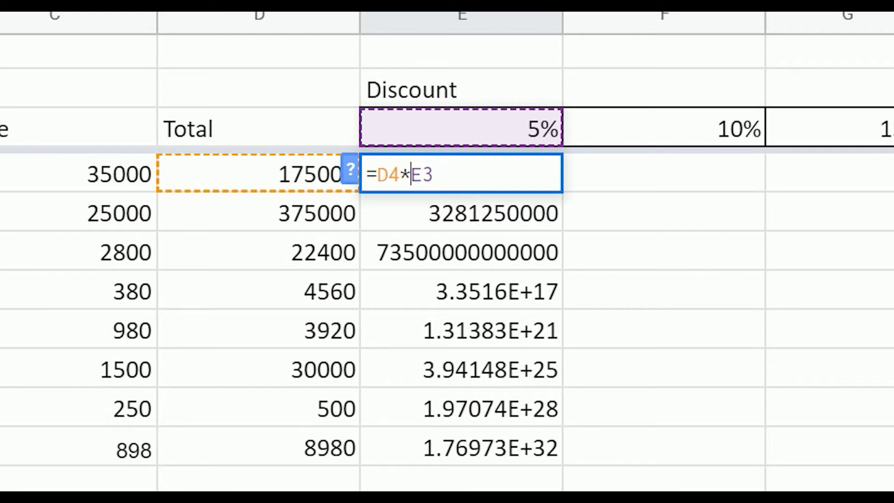
{"action": "type", "text": "$"}
{"action": "key", "text": "Right"}
{"action": "type", "text": "$"}
Step: Commit =D4*$E$3 in E4 and refill it down through E11
{"action": "key", "text": "Return"}
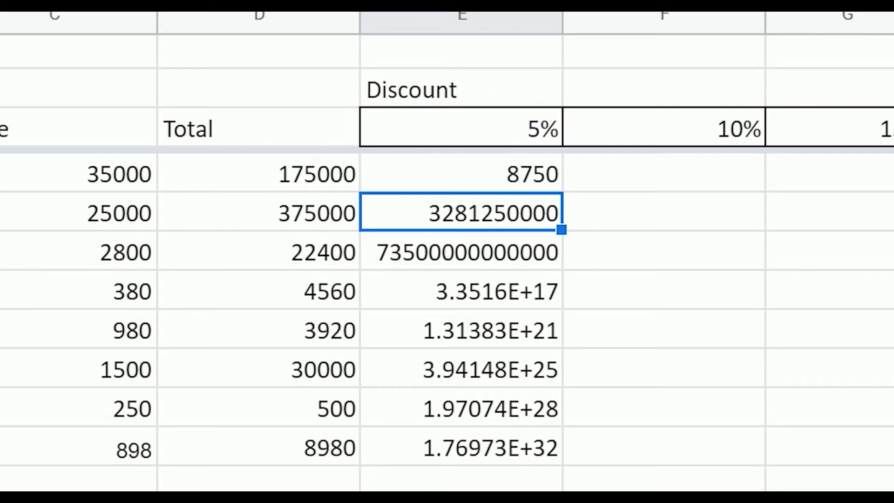
{"action": "left_click", "coordinate": [461, 173]}
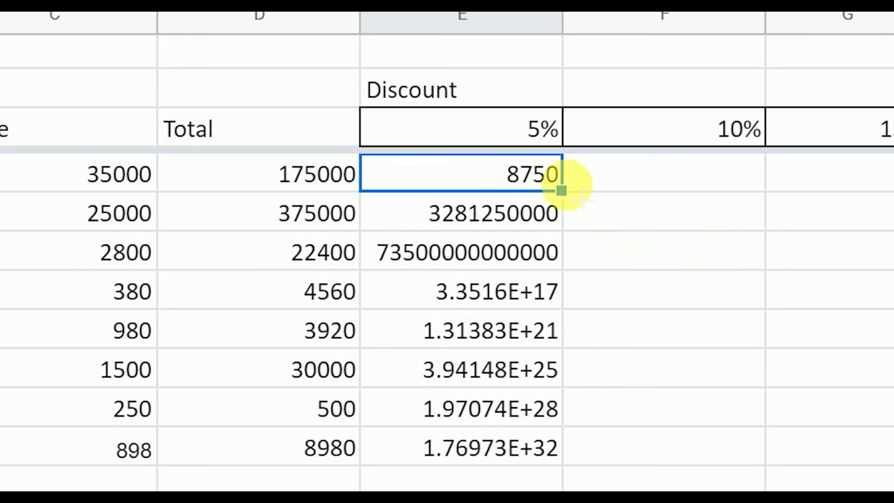
{"action": "left_click_drag", "start_coordinate": [561, 190], "coordinate": [569, 447]}
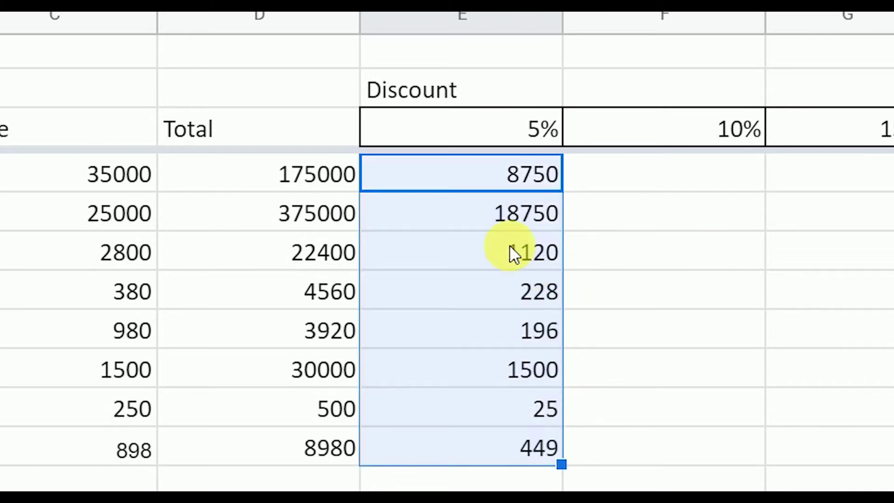
Step: Verify that E5, E6 and E7 all keep the locked $E$3 reference
{"action": "double_click", "coordinate": [500, 209]}
{"action": "left_click", "coordinate": [518, 267]}
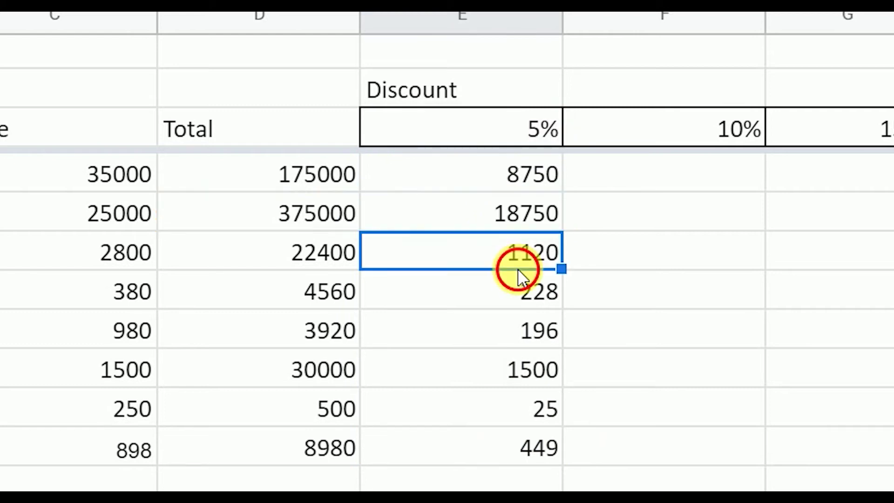
{"action": "double_click", "coordinate": [519, 269]}
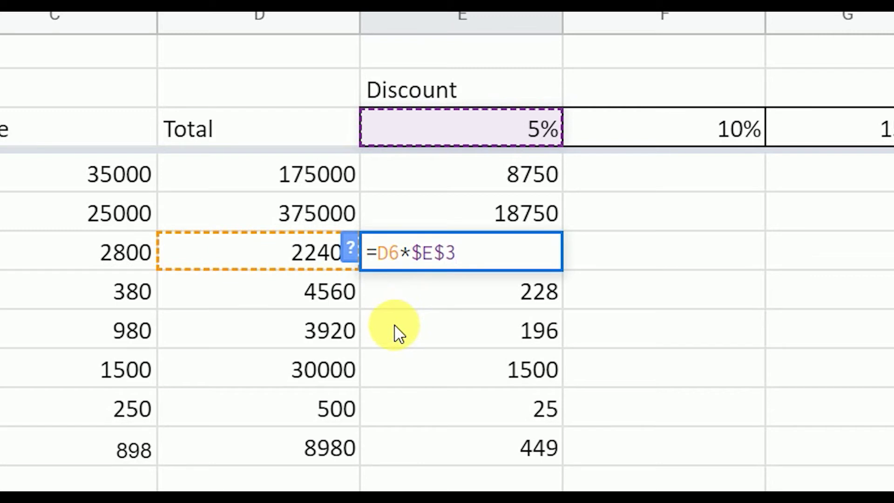
{"action": "left_click", "coordinate": [456, 305]}
{"action": "double_click", "coordinate": [459, 304]}
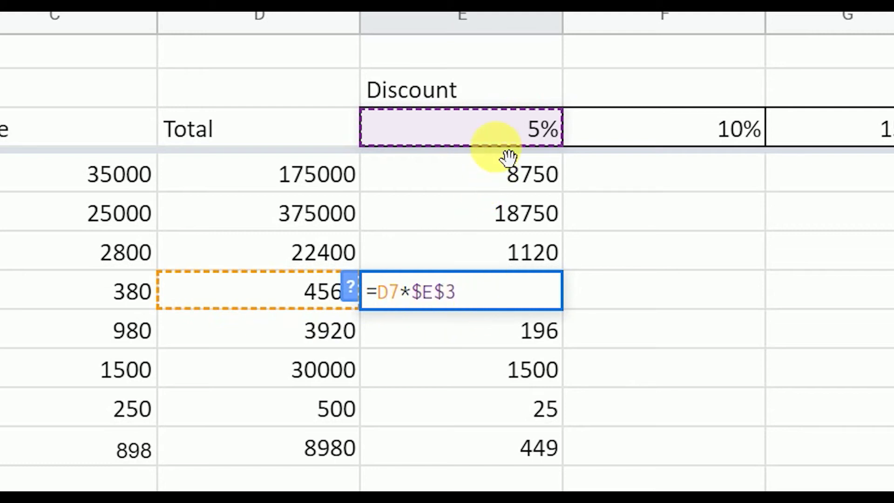
{"action": "left_click", "coordinate": [693, 195]}
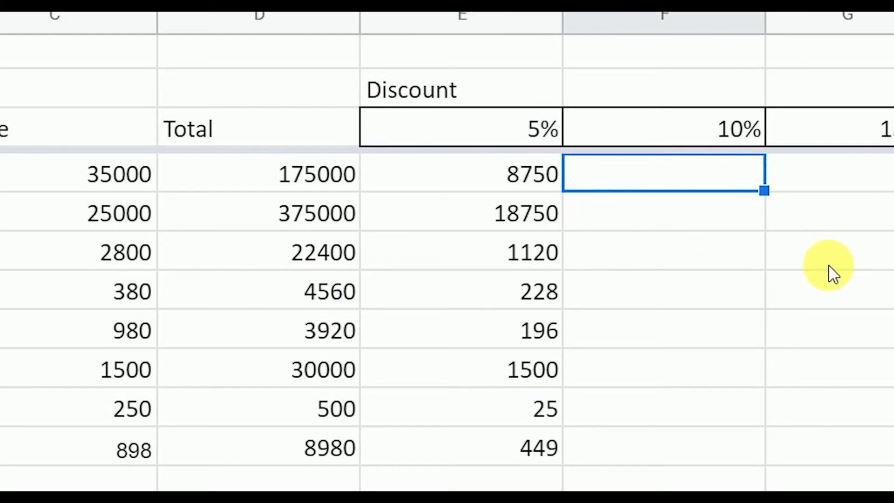
{"action": "type", "text": "="}
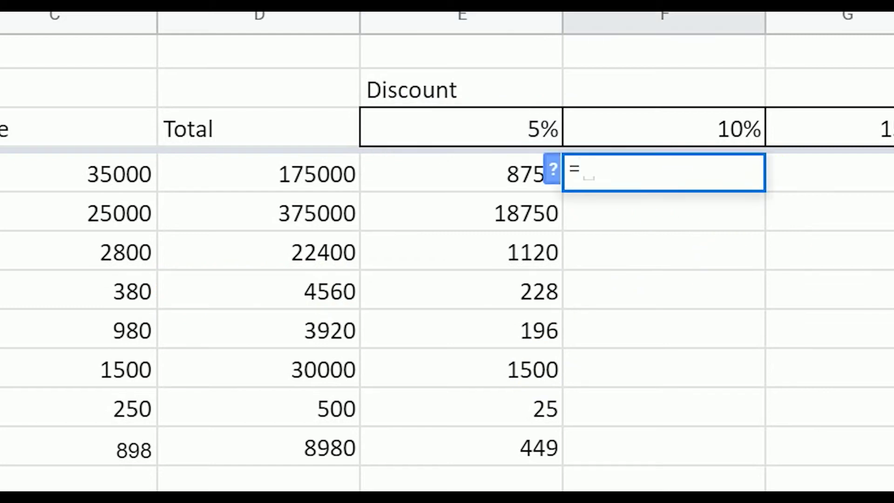
{"action": "left_click", "coordinate": [293, 170]}
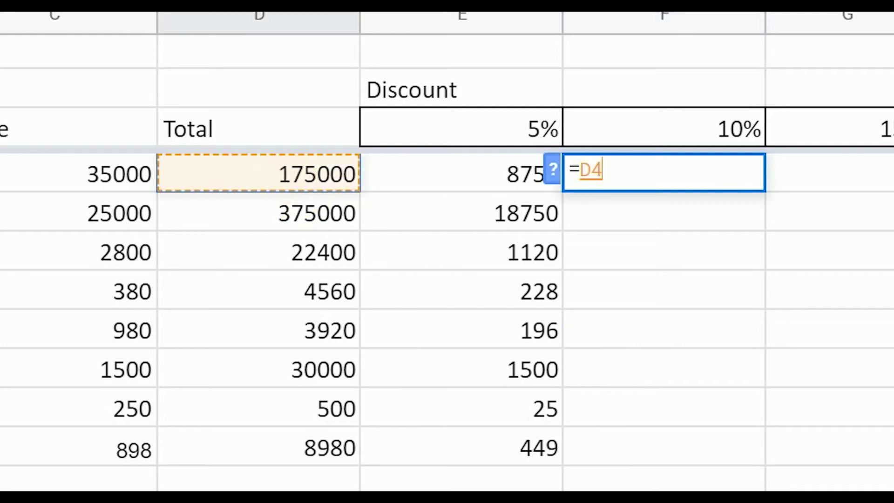
{"action": "type", "text": "*"}
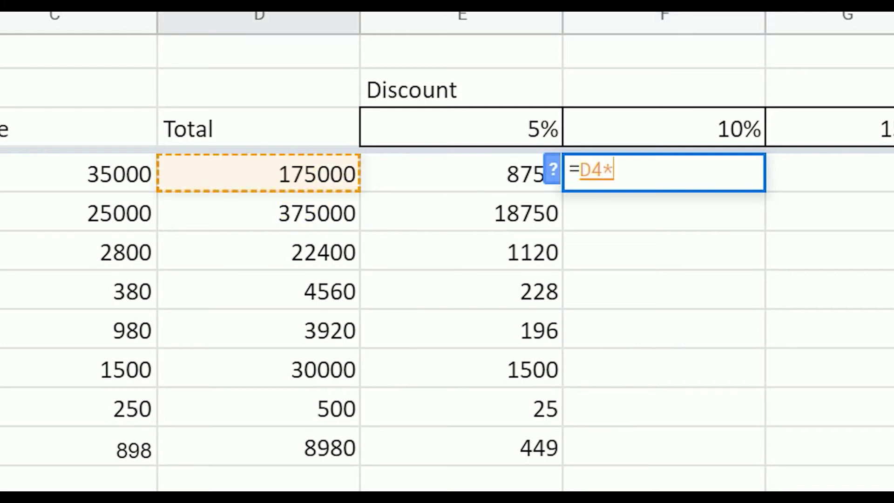
{"action": "left_click", "coordinate": [634, 138]}
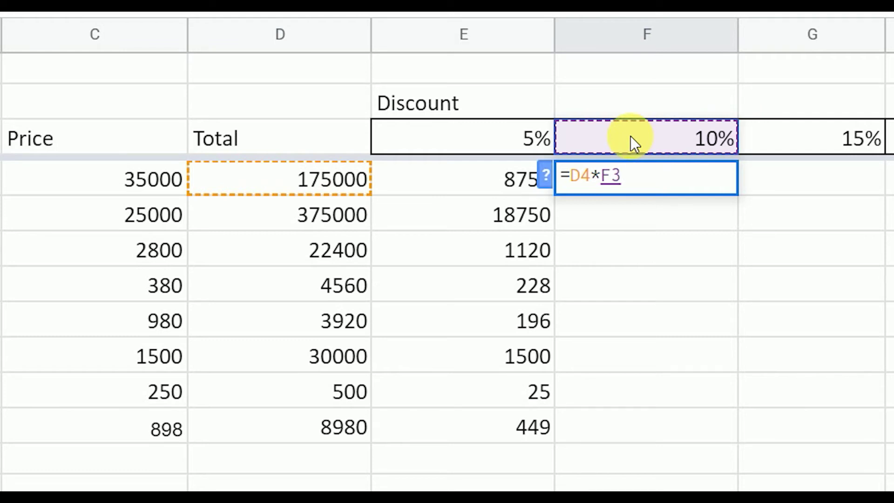
{"action": "key", "text": "Left"}
{"action": "key", "text": "Left"}
{"action": "key", "text": "Left"}
{"action": "key", "text": "Right"}
{"action": "key", "text": "Right"}
{"action": "key", "text": "Right"}
{"action": "key", "text": "F4"}
{"action": "key", "text": "Return"}
{"action": "left_click", "coordinate": [670, 183]}
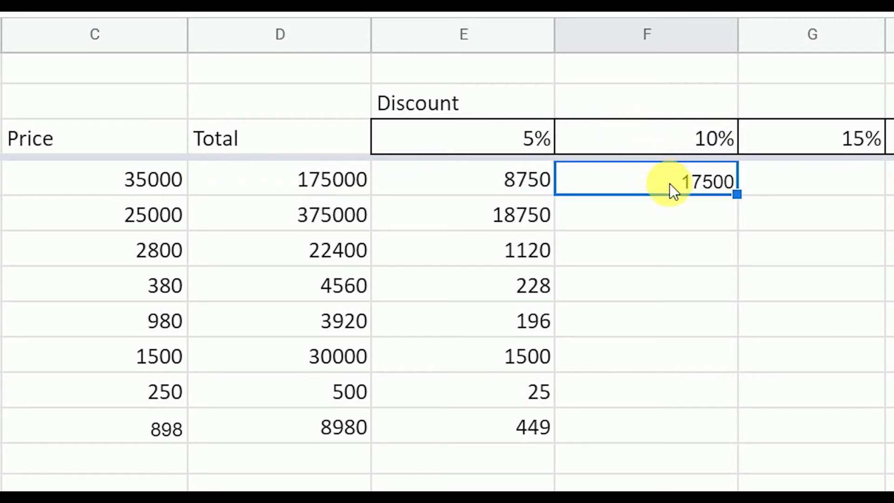
{"action": "left_click_drag", "start_coordinate": [736, 194], "coordinate": [691, 425]}
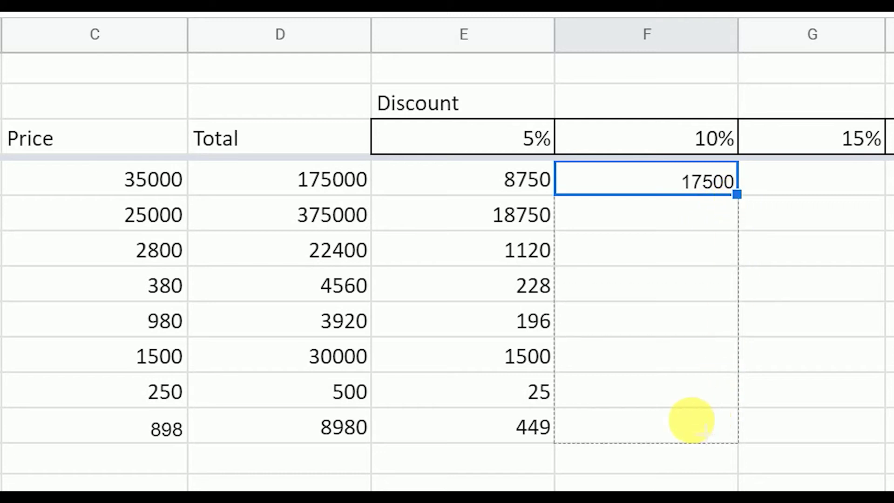
{"action": "left_click", "coordinate": [714, 189]}
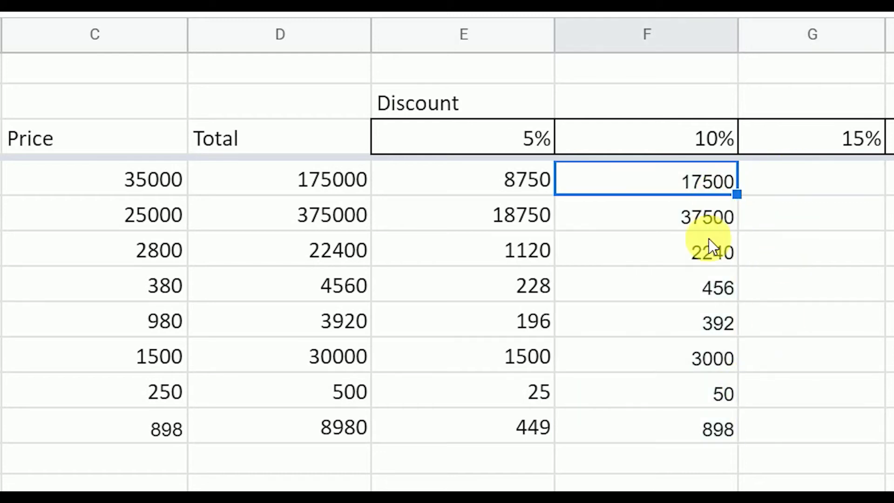
{"action": "left_click", "coordinate": [686, 229]}
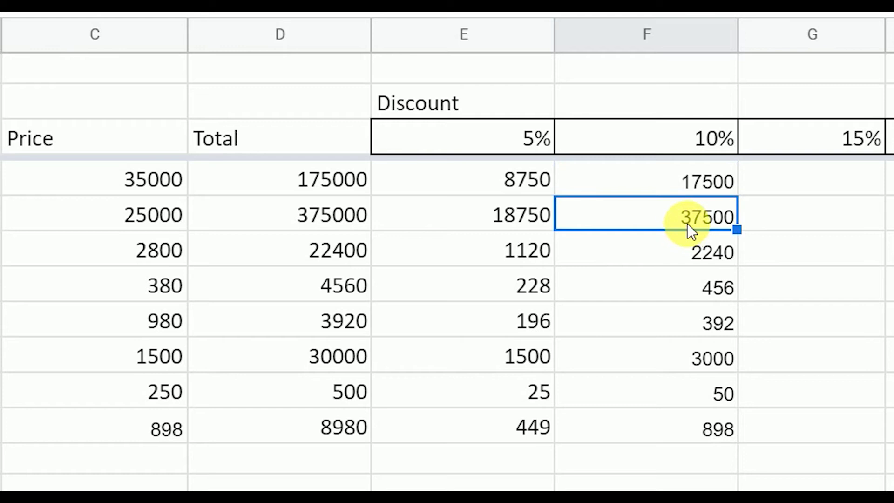
{"action": "double_click", "coordinate": [687, 223]}
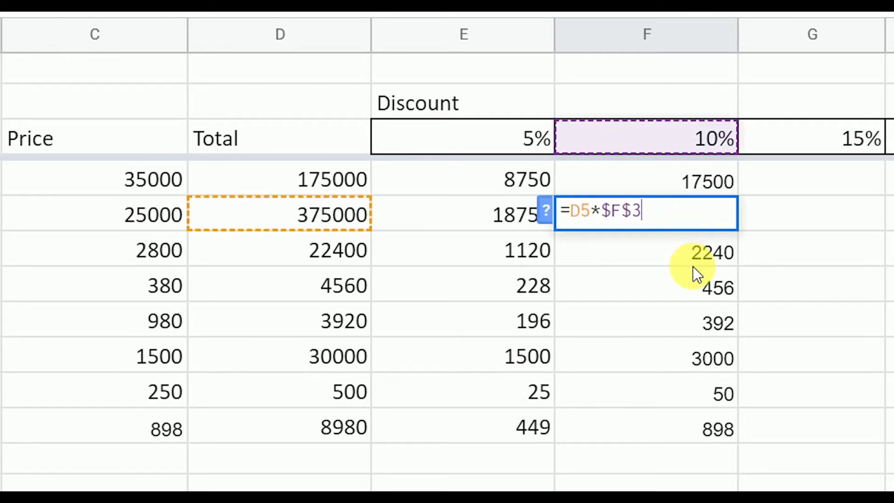
{"action": "double_click", "coordinate": [644, 259]}
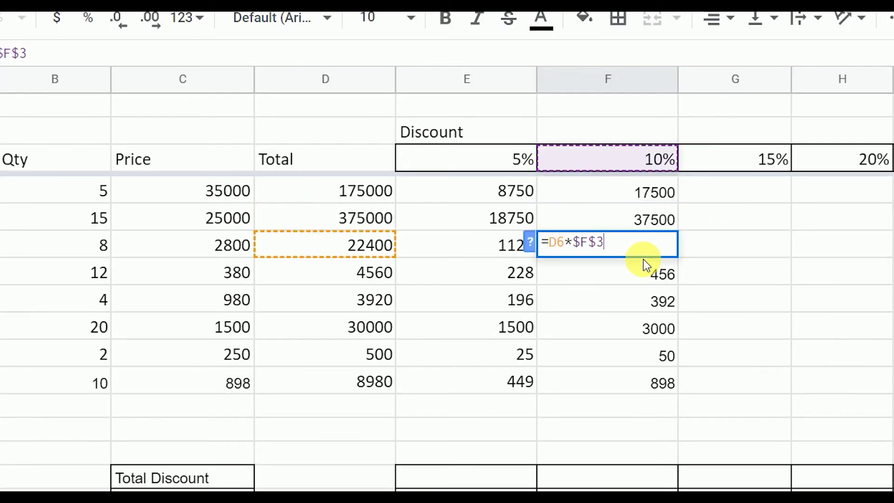
{"action": "left_click", "coordinate": [640, 315]}
{"action": "double_click", "coordinate": [644, 317]}
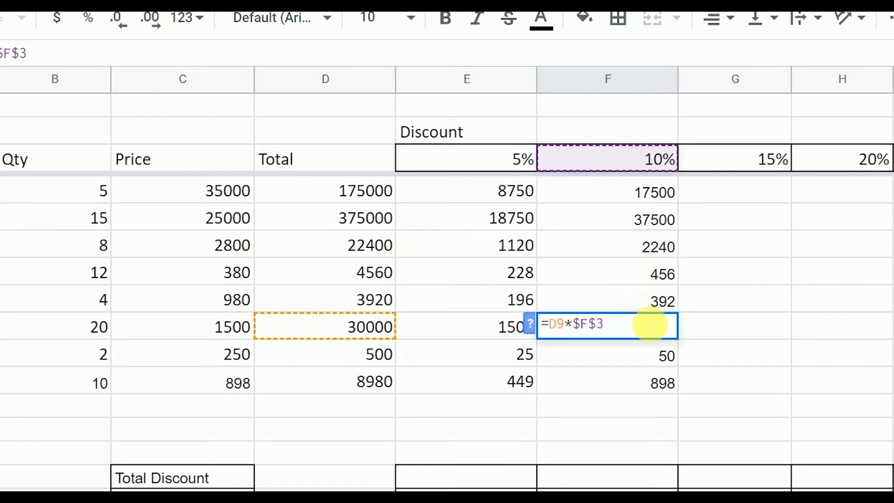
{"action": "left_click", "coordinate": [707, 339]}
{"action": "double_click", "coordinate": [650, 353]}
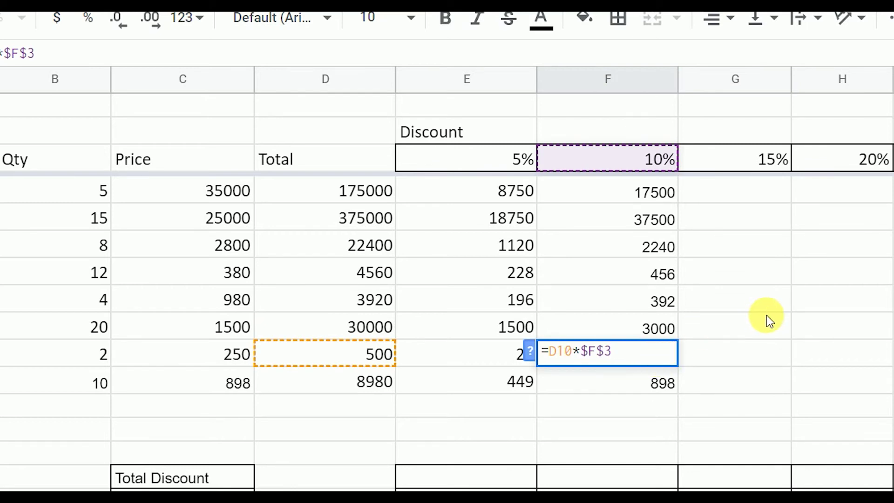
{"action": "left_click", "coordinate": [748, 201]}
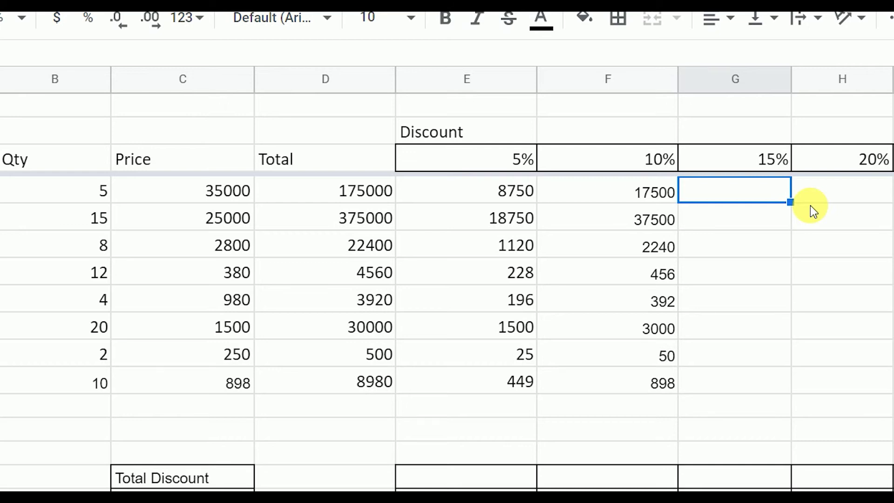
{"action": "key", "text": "Left"}
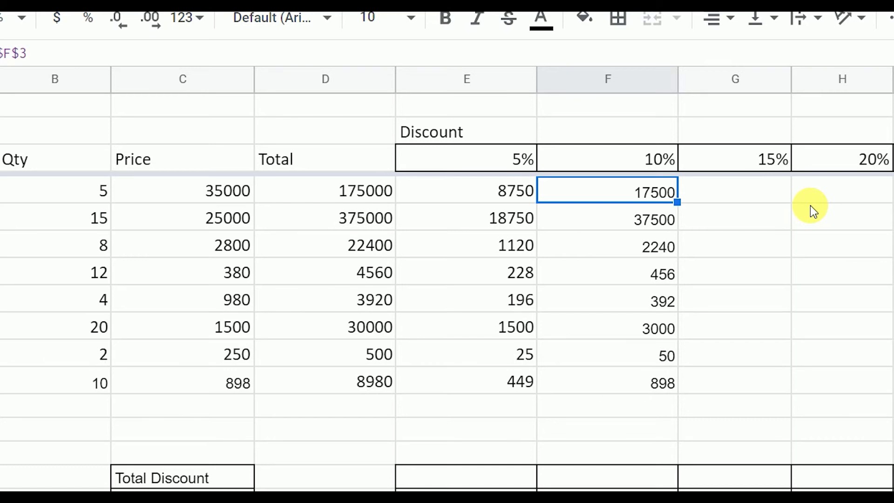
{"action": "left_click", "coordinate": [501, 196]}
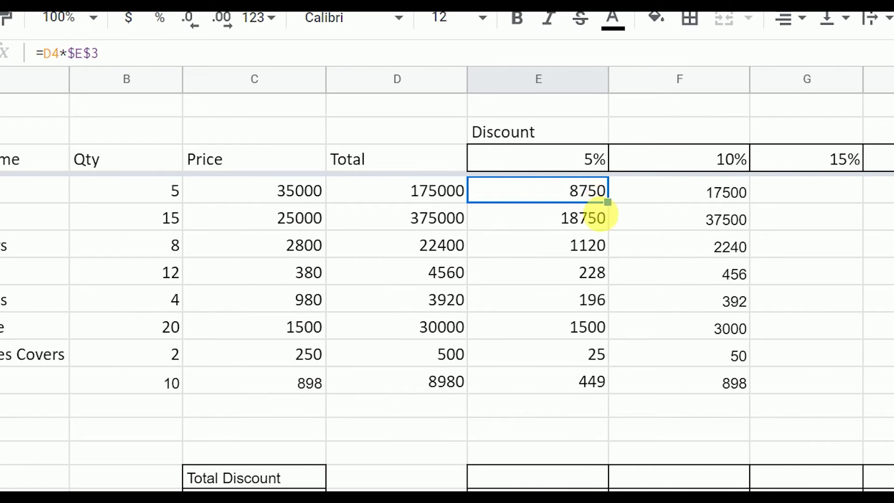
{"action": "left_click_drag", "start_coordinate": [628, 205], "coordinate": [880, 191]}
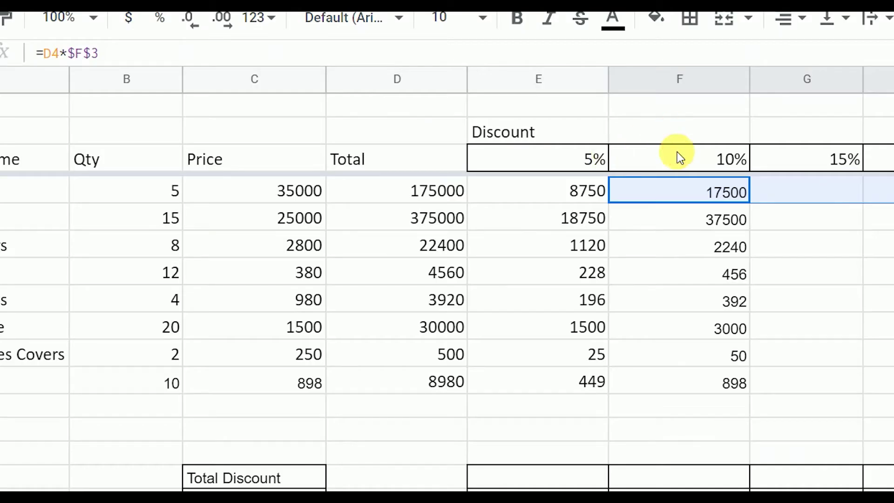
{"action": "left_click", "coordinate": [794, 155]}
{"action": "left_click", "coordinate": [807, 183]}
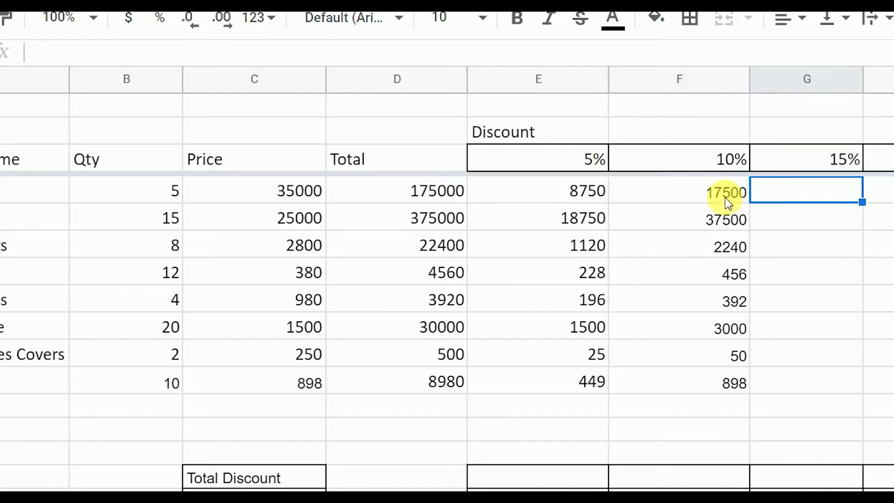
{"action": "left_click", "coordinate": [664, 194]}
{"action": "double_click", "coordinate": [644, 199]}
{"action": "left_click", "coordinate": [570, 194]}
{"action": "double_click", "coordinate": [577, 199]}
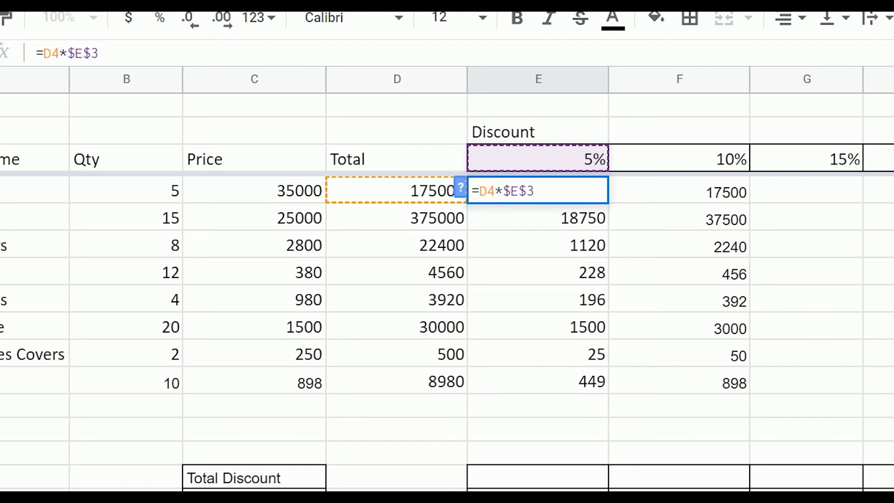
{"action": "left_click", "coordinate": [728, 247]}
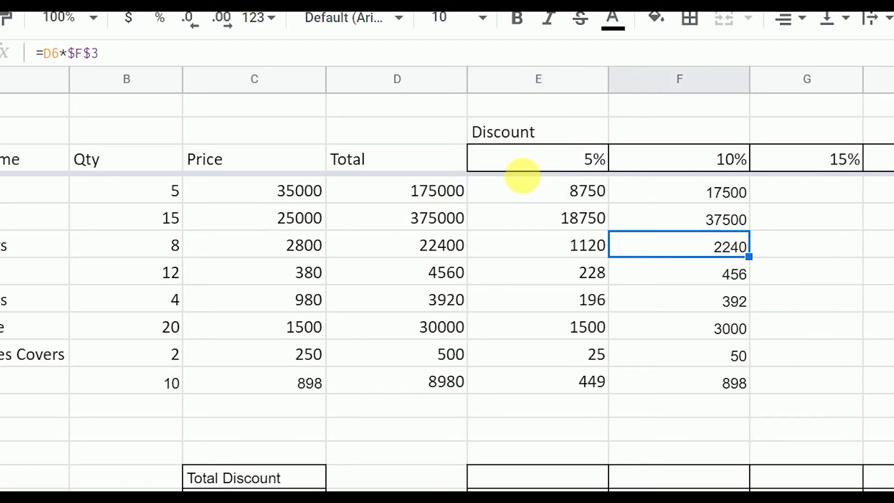
{"action": "left_click", "coordinate": [558, 186]}
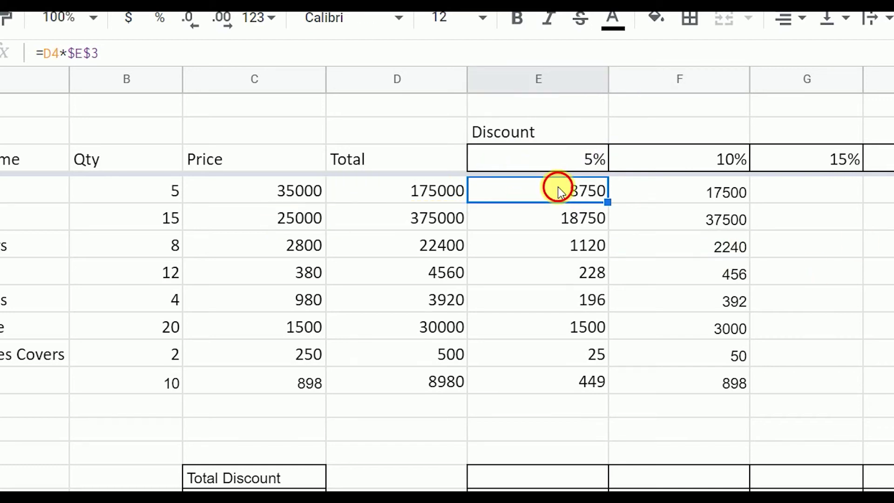
{"action": "double_click", "coordinate": [558, 186]}
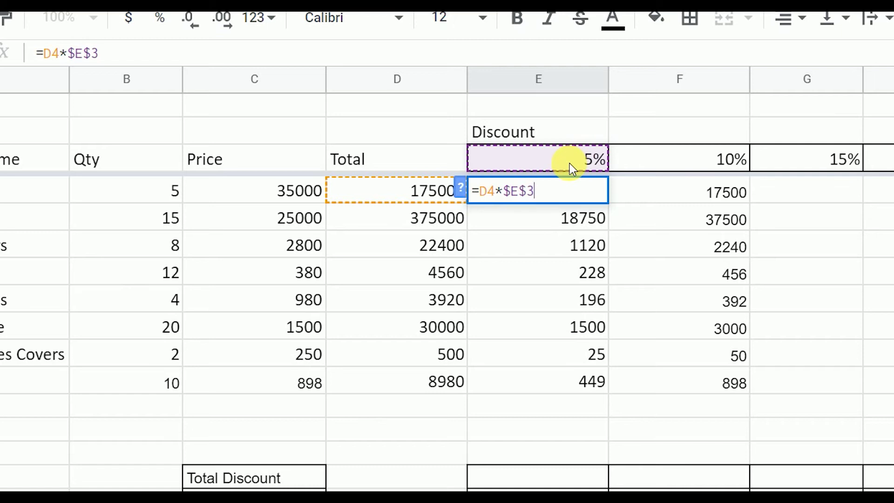
{"action": "left_click", "coordinate": [691, 203]}
{"action": "left_click", "coordinate": [713, 159]}
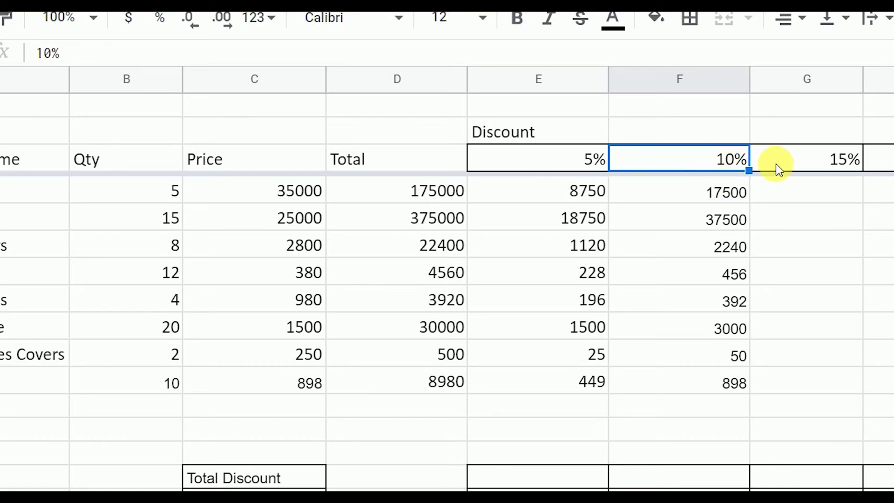
{"action": "left_click", "coordinate": [826, 163]}
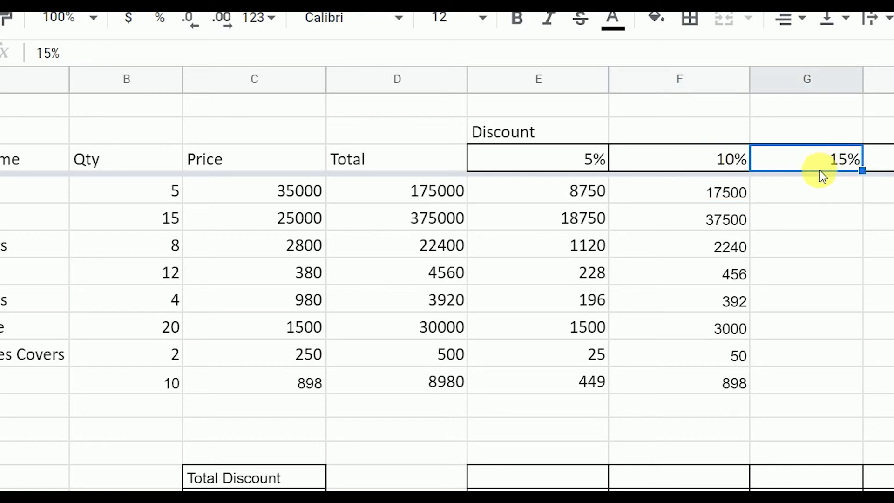
{"action": "left_click", "coordinate": [799, 170]}
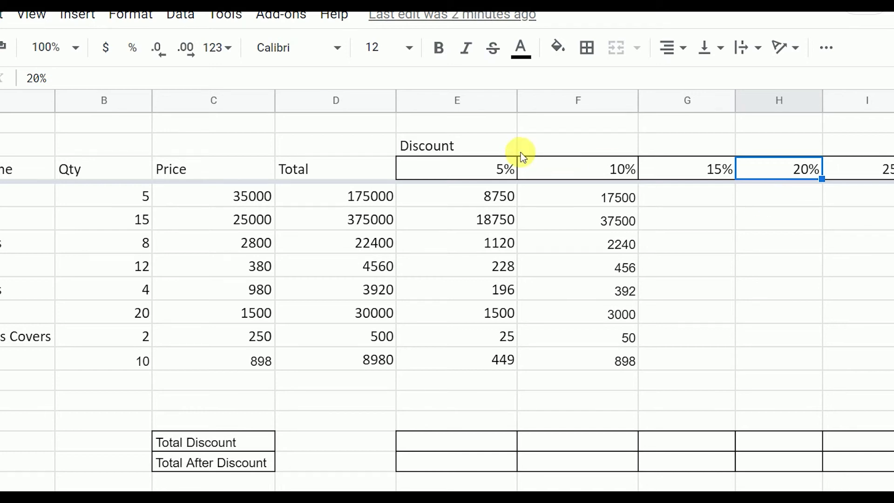
Step: Delete the column $ from E4's rate reference, changing $E$3 to E$3 while the result stays 8750
{"action": "left_click", "coordinate": [484, 164]}
{"action": "left_click", "coordinate": [446, 198]}
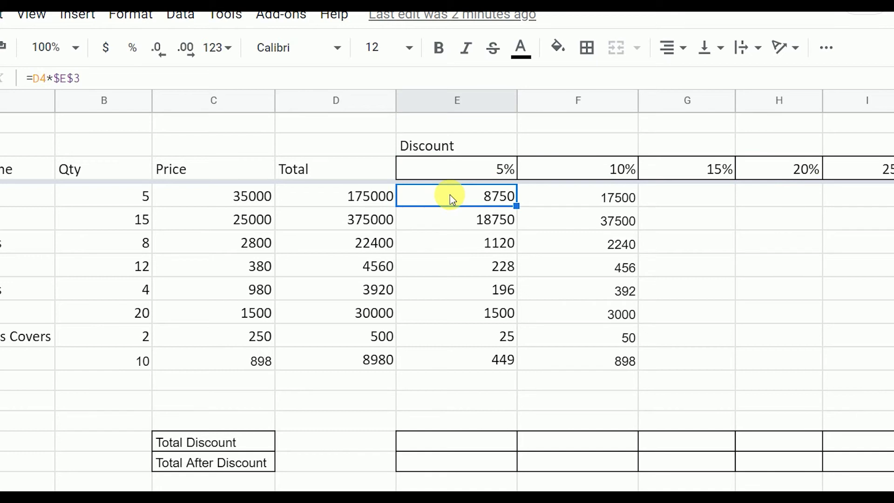
{"action": "left_click", "coordinate": [54, 78]}
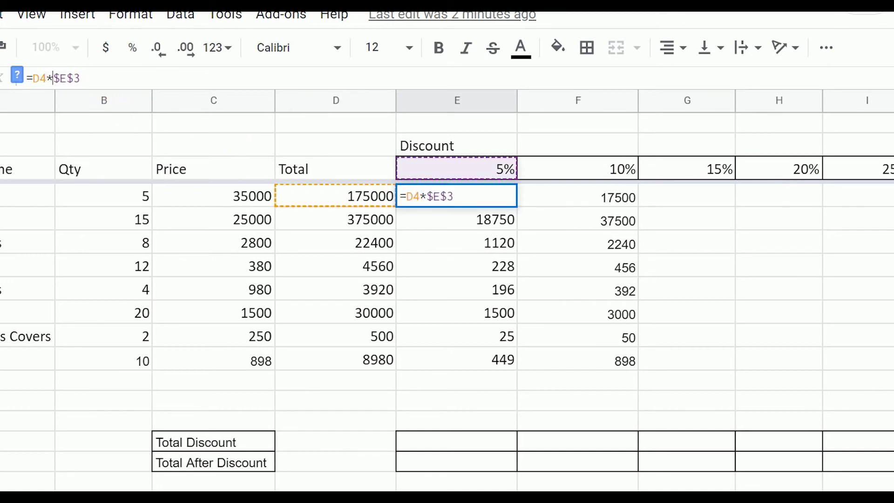
{"action": "key", "text": "Delete"}
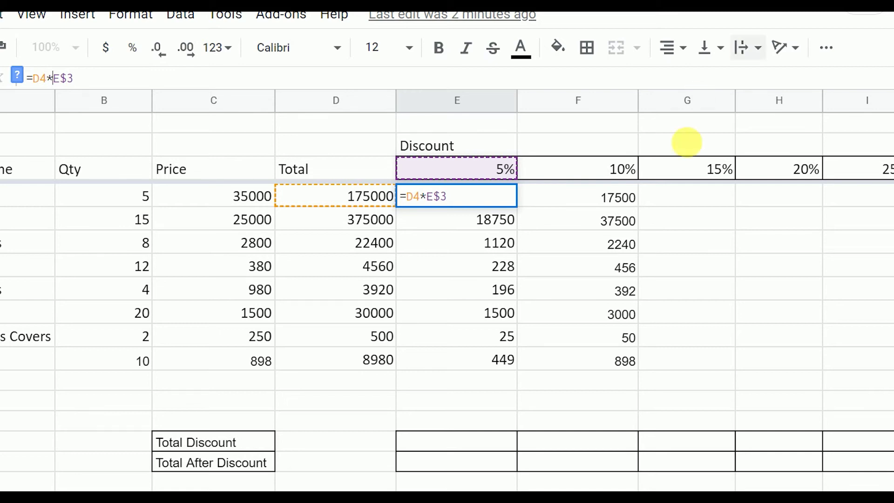
{"action": "left_click", "coordinate": [699, 205]}
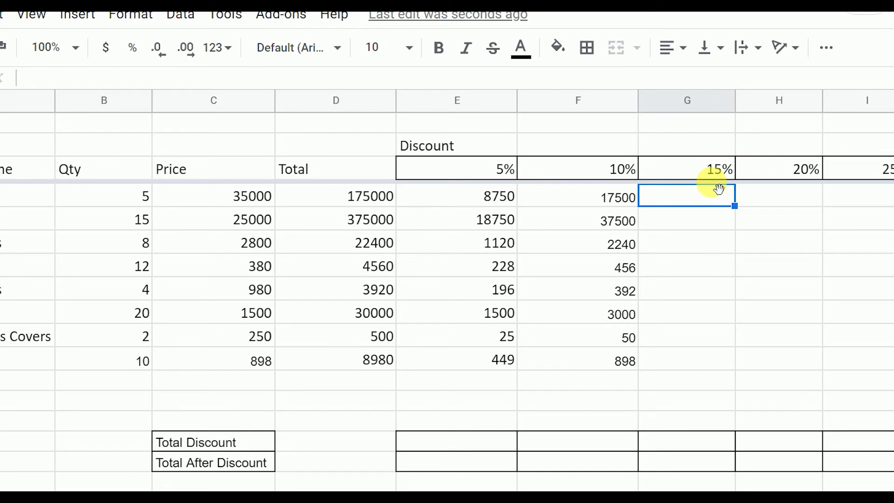
{"action": "left_click", "coordinate": [486, 196]}
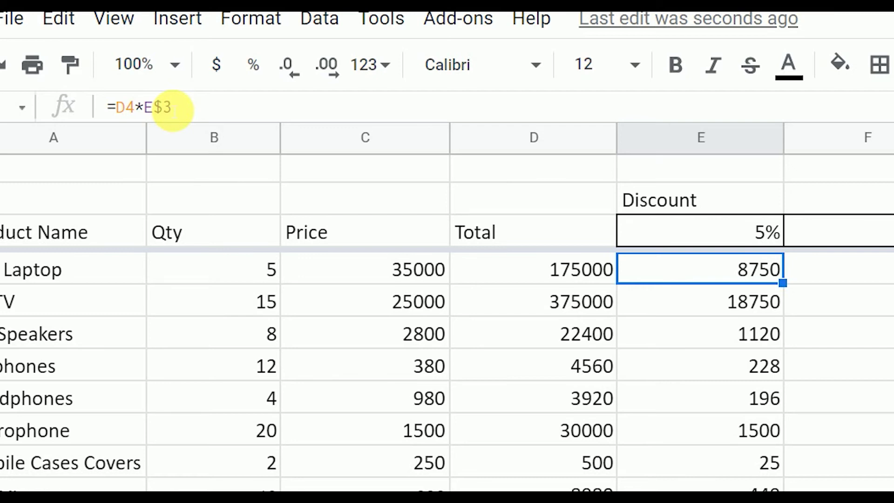
{"action": "left_click", "coordinate": [741, 238]}
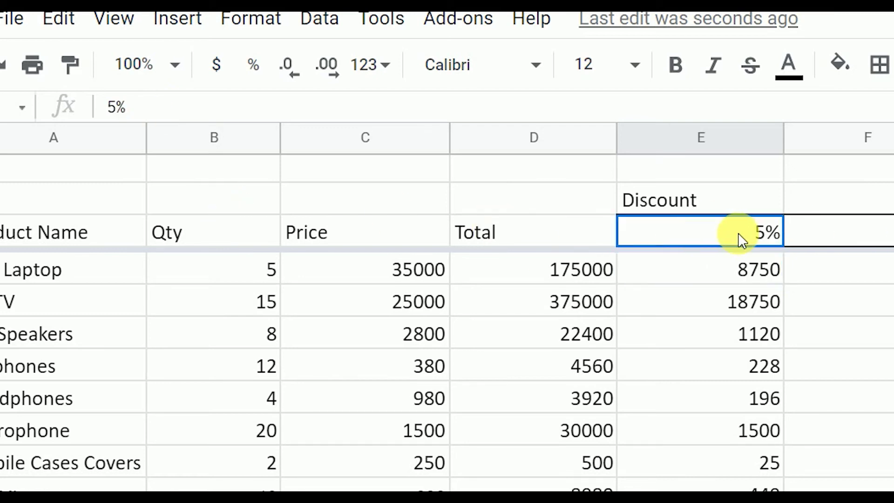
{"action": "left_click_drag", "start_coordinate": [739, 239], "coordinate": [889, 233]}
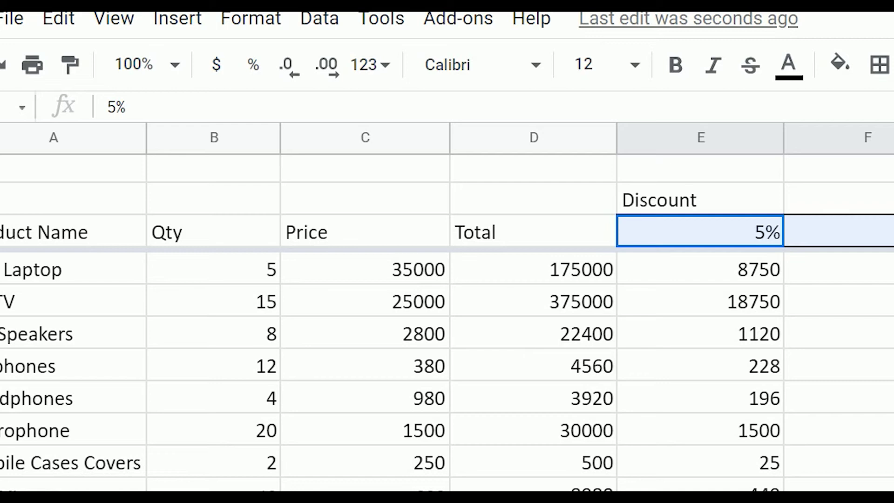
{"action": "left_click", "coordinate": [710, 279]}
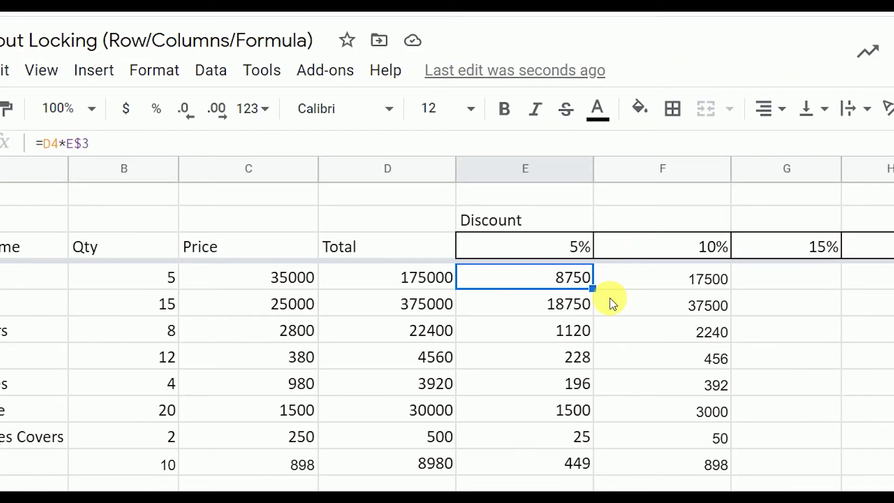
Step: Clear the old results in F4:F11 and E5:E11
{"action": "left_click_drag", "start_coordinate": [669, 293], "coordinate": [689, 463]}
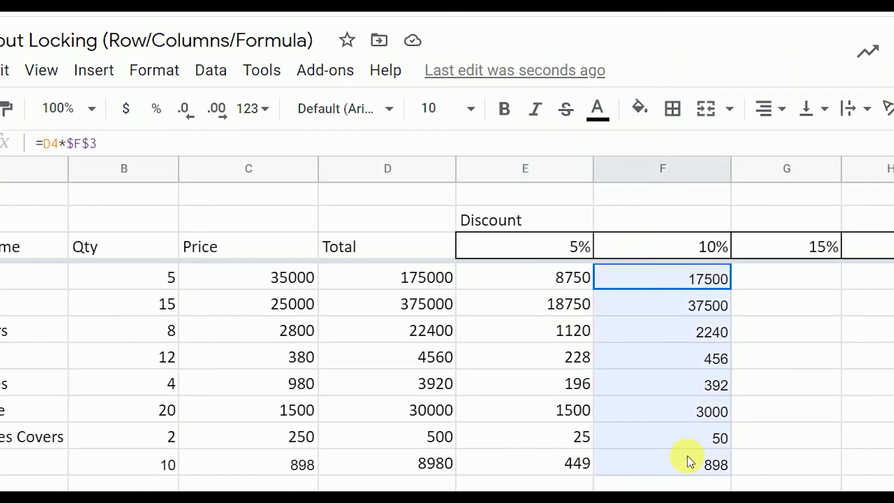
{"action": "key", "text": "Delete"}
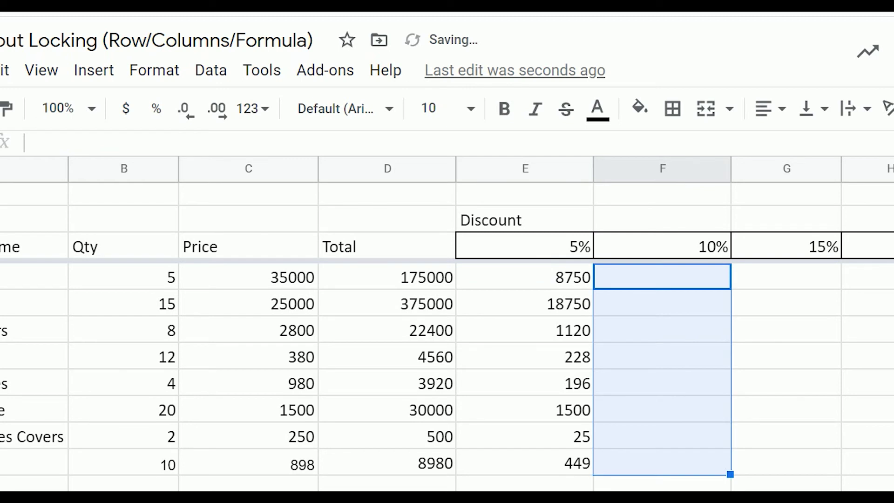
{"action": "left_click", "coordinate": [578, 318]}
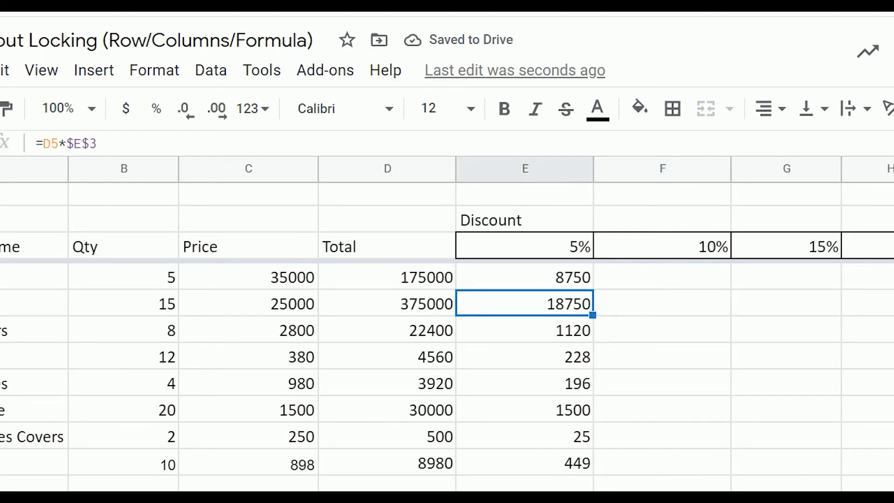
{"action": "left_click_drag", "start_coordinate": [579, 303], "coordinate": [579, 463]}
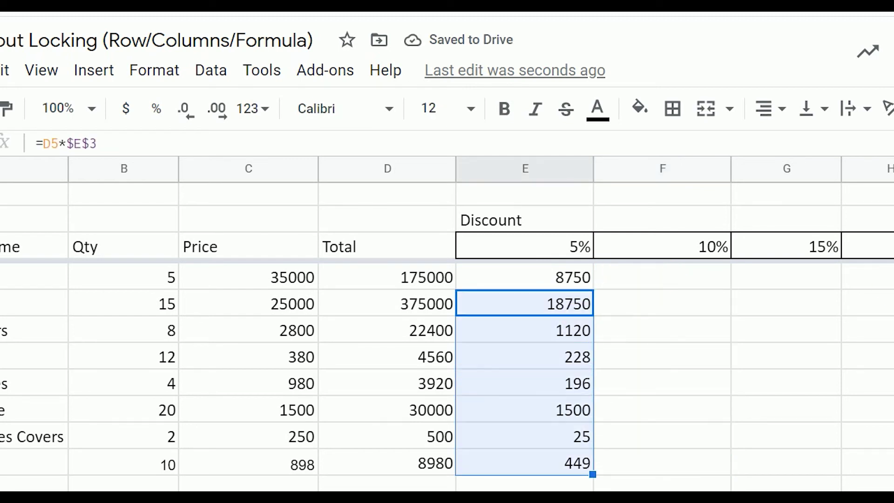
{"action": "key", "text": "Delete"}
Step: Fill E4 right to G4 and inspect F4 (=E4*F$3, 875) and G4 (=F4*G$3, 131.25)
{"action": "left_click", "coordinate": [568, 277]}
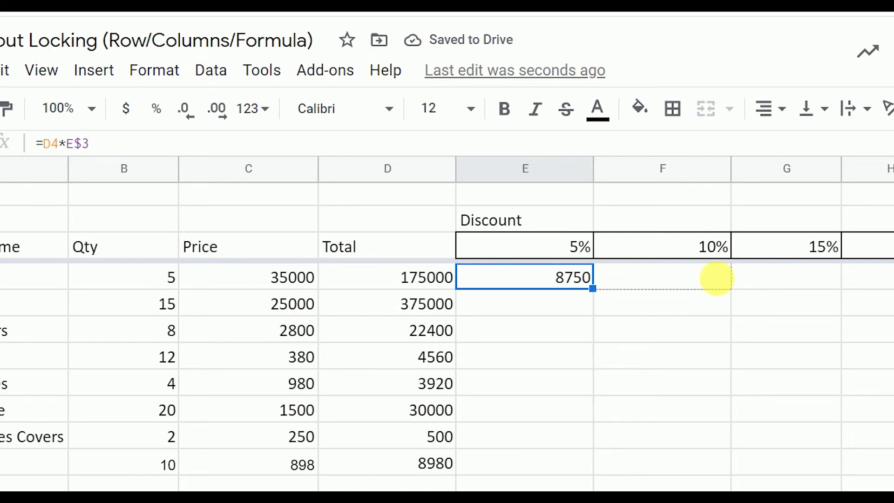
{"action": "left_click_drag", "start_coordinate": [592, 288], "coordinate": [796, 282]}
{"action": "left_click", "coordinate": [721, 313]}
{"action": "double_click", "coordinate": [712, 277]}
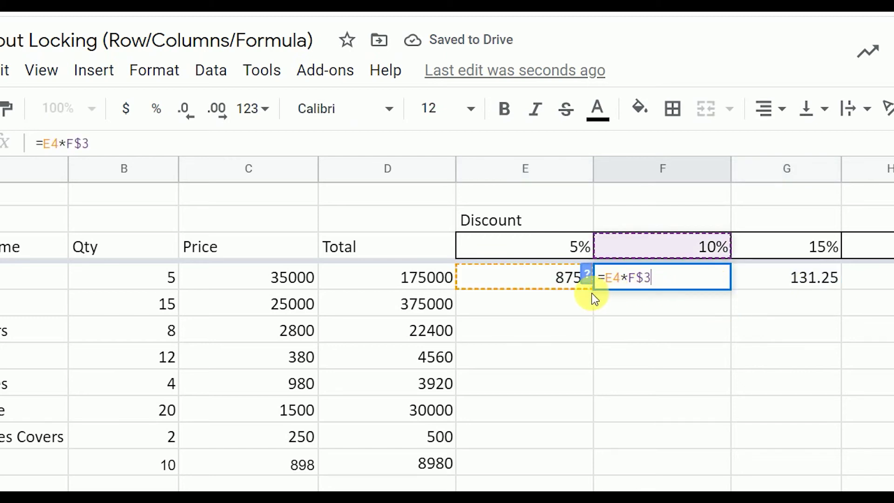
{"action": "left_click", "coordinate": [649, 326]}
{"action": "left_click", "coordinate": [684, 283]}
{"action": "double_click", "coordinate": [684, 282]}
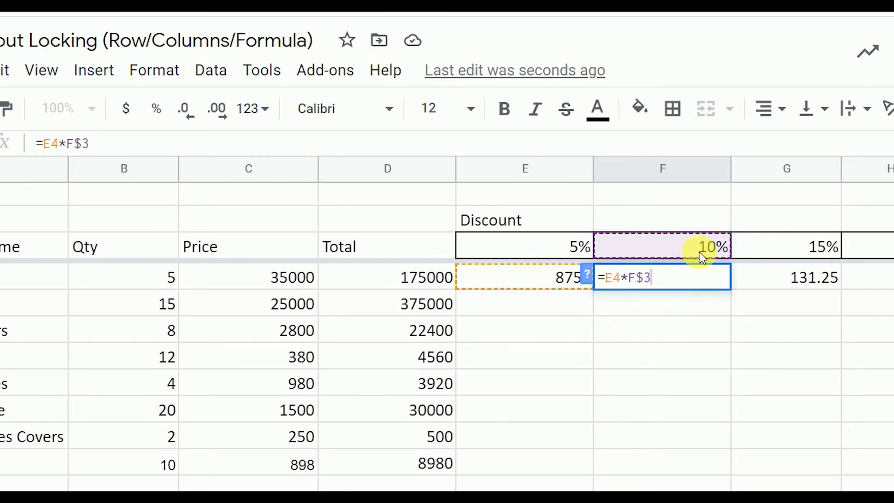
{"action": "left_click", "coordinate": [761, 279]}
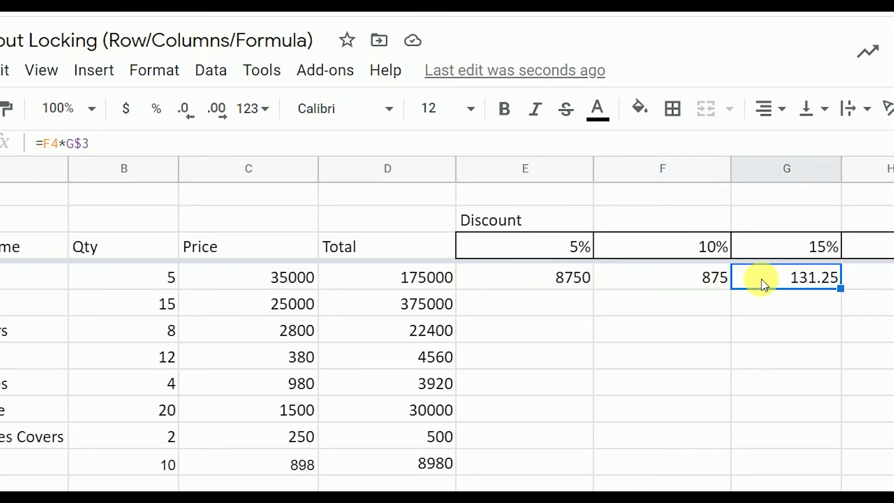
{"action": "double_click", "coordinate": [761, 278]}
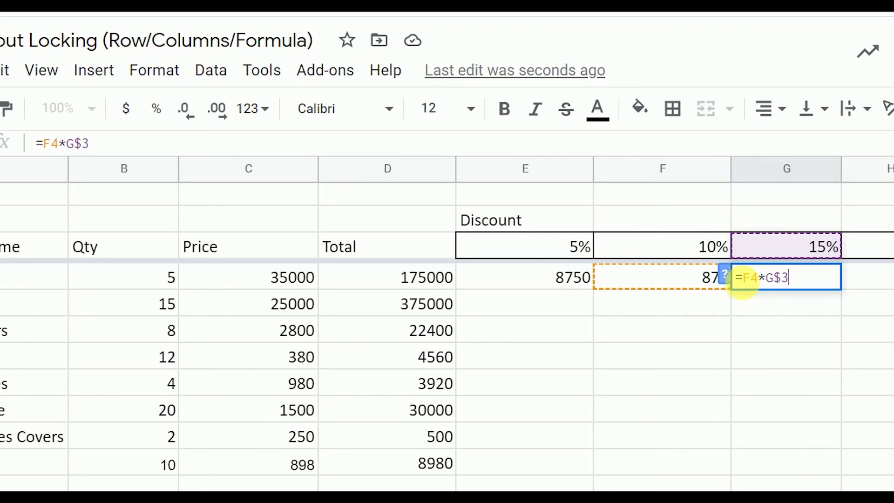
{"action": "left_click", "coordinate": [871, 283]}
{"action": "left_click", "coordinate": [725, 283]}
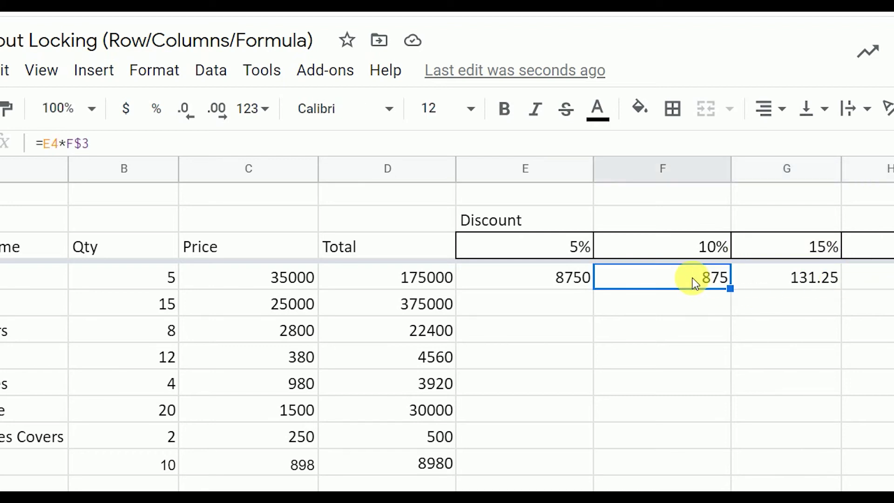
{"action": "double_click", "coordinate": [723, 282]}
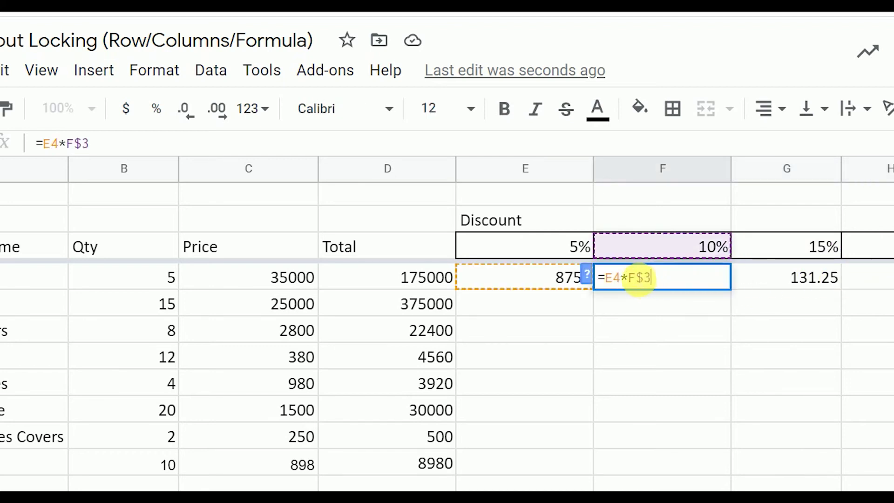
{"action": "left_click", "coordinate": [788, 286]}
{"action": "left_click", "coordinate": [557, 280]}
{"action": "double_click", "coordinate": [557, 279]}
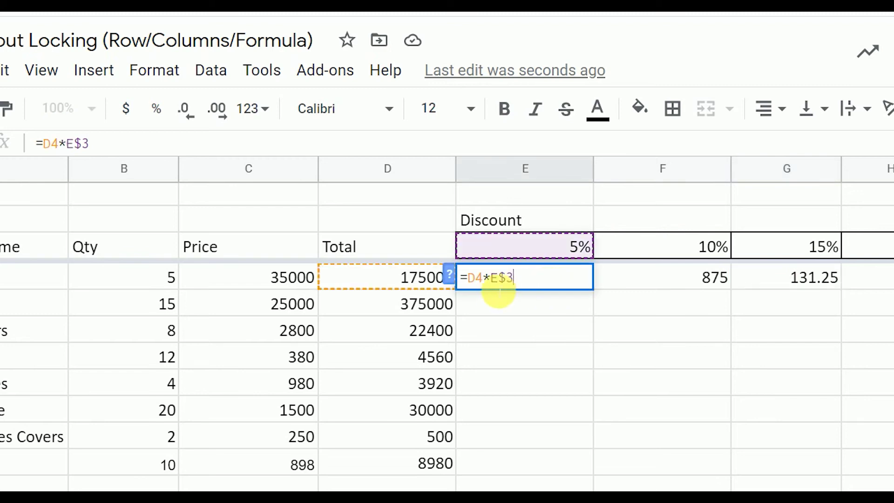
{"action": "left_click", "coordinate": [519, 310]}
{"action": "left_click", "coordinate": [426, 287]}
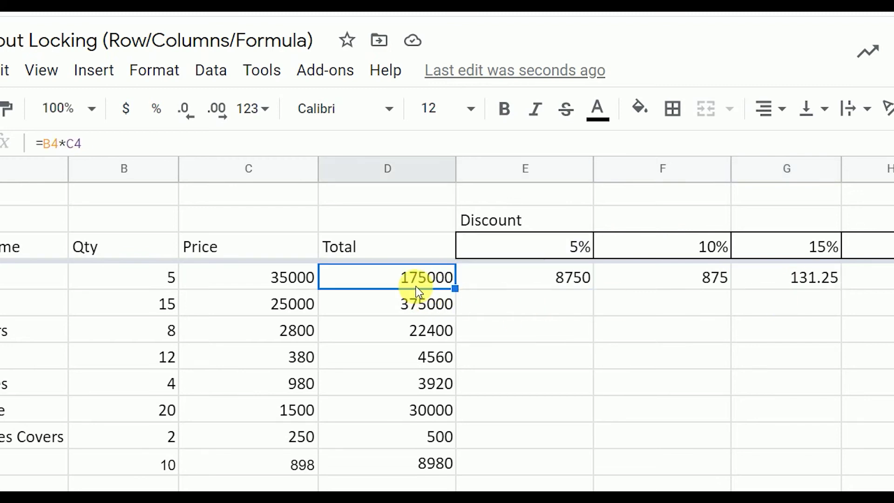
{"action": "left_click", "coordinate": [659, 278]}
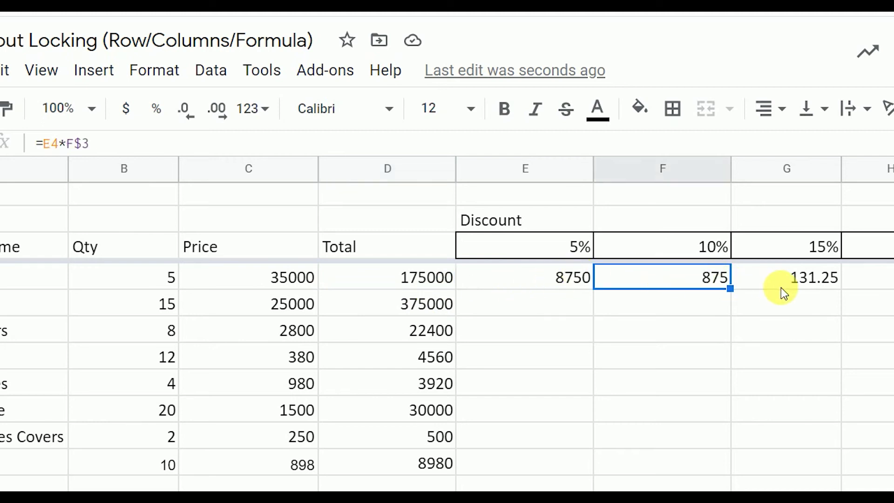
{"action": "left_click", "coordinate": [810, 278]}
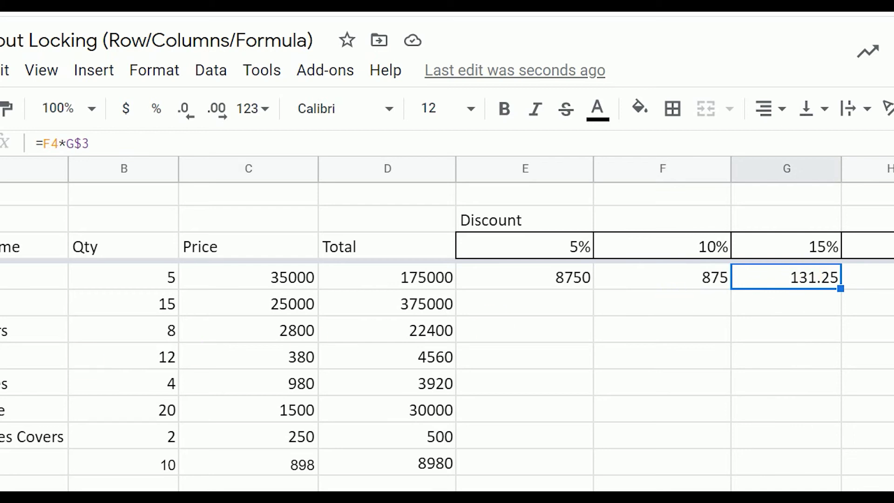
{"action": "left_click", "coordinate": [391, 281]}
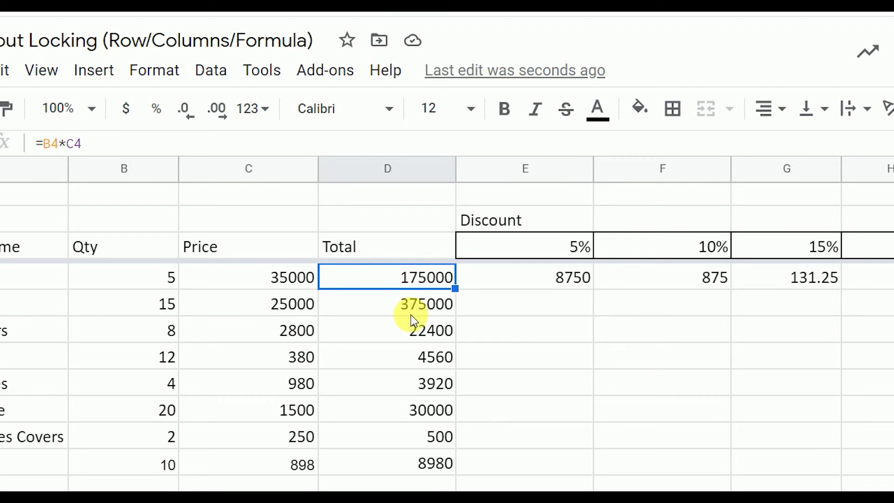
{"action": "left_click", "coordinate": [416, 300]}
{"action": "left_click", "coordinate": [419, 277]}
{"action": "left_click", "coordinate": [422, 328]}
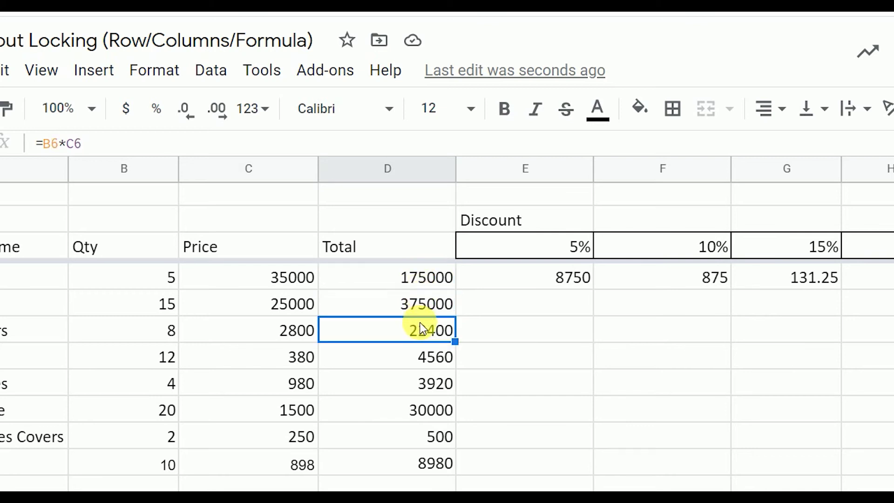
{"action": "left_click", "coordinate": [426, 354]}
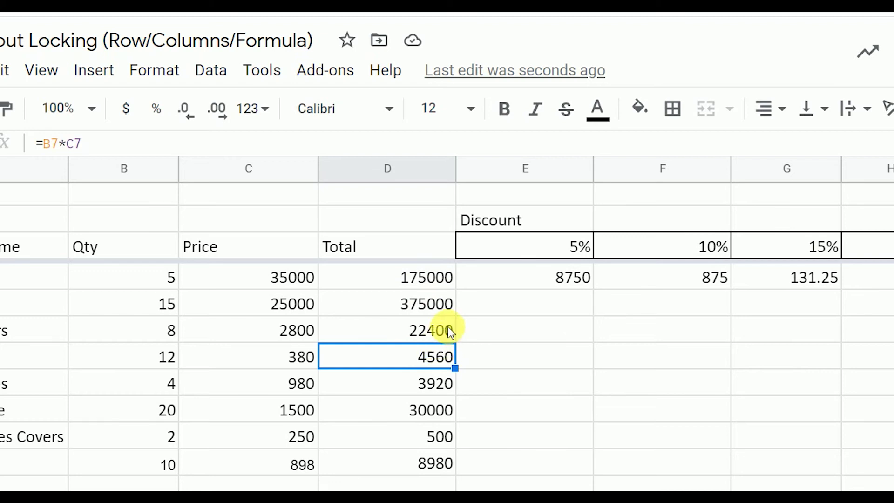
{"action": "left_click_drag", "start_coordinate": [431, 277], "coordinate": [441, 454]}
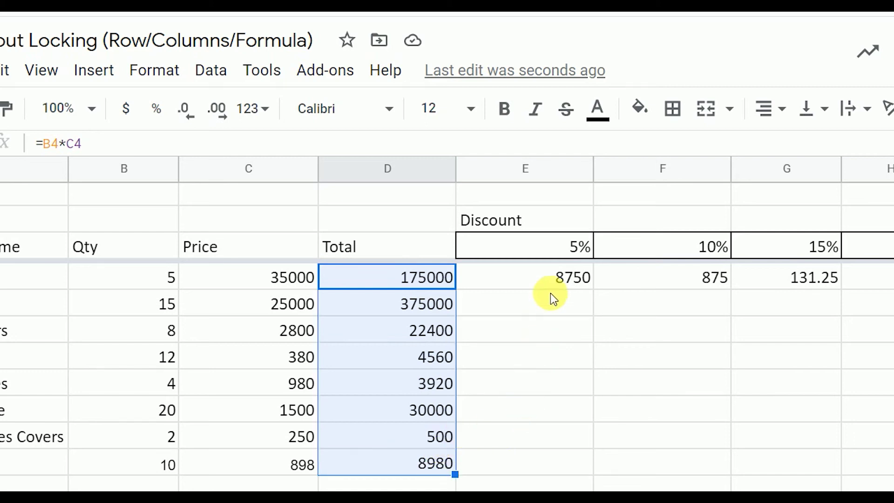
Step: Insert $ before D4 in E4's formula so it reads =$D4*E$3
{"action": "left_click", "coordinate": [555, 281]}
{"action": "double_click", "coordinate": [555, 281]}
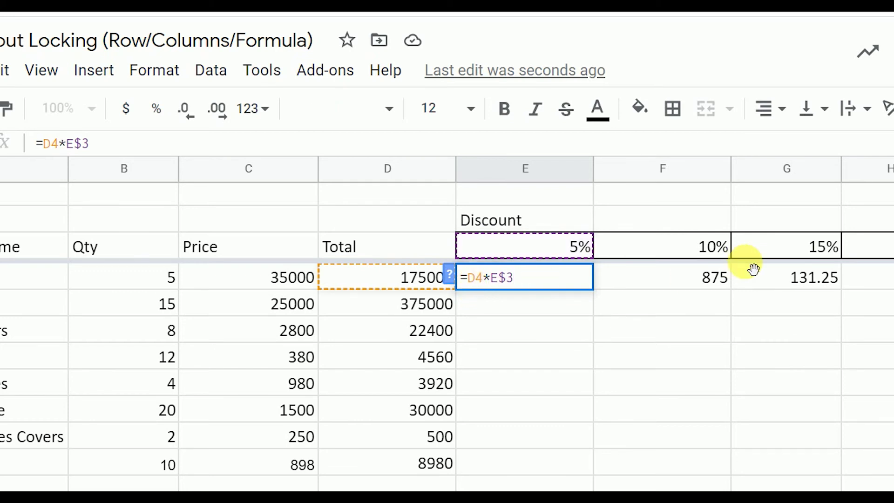
{"action": "type", "text": "$"}
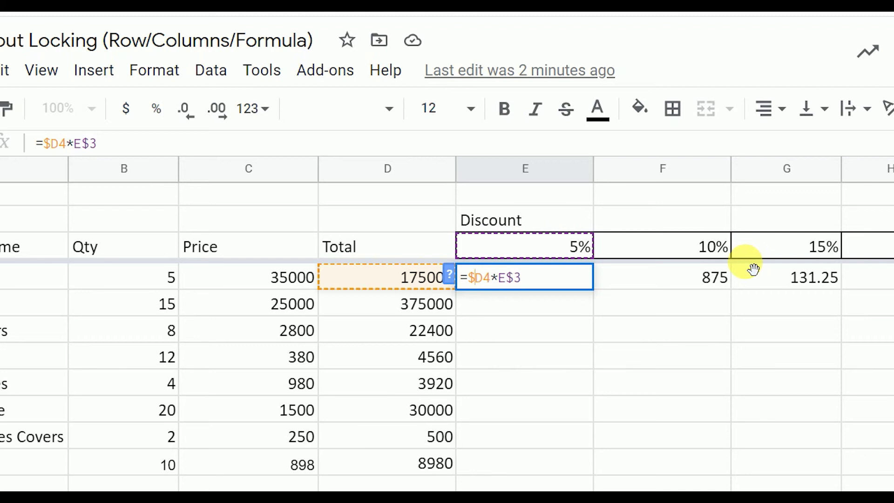
{"action": "left_click", "coordinate": [552, 321]}
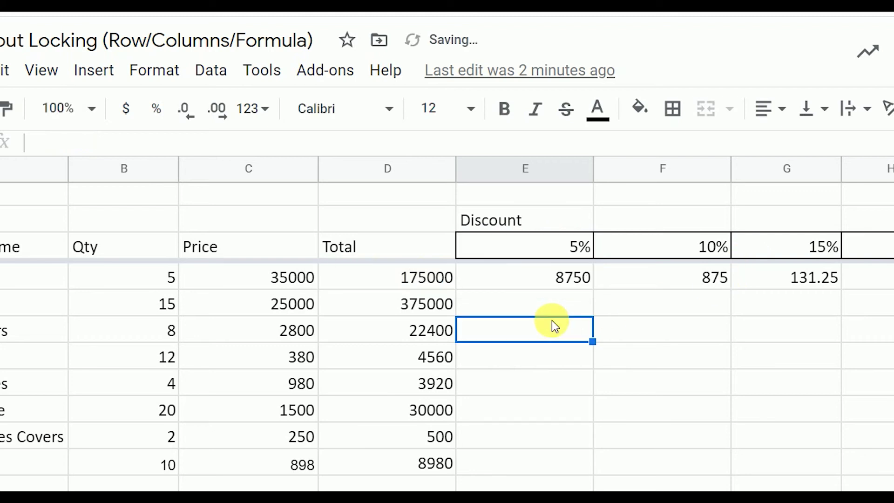
{"action": "left_click", "coordinate": [555, 278]}
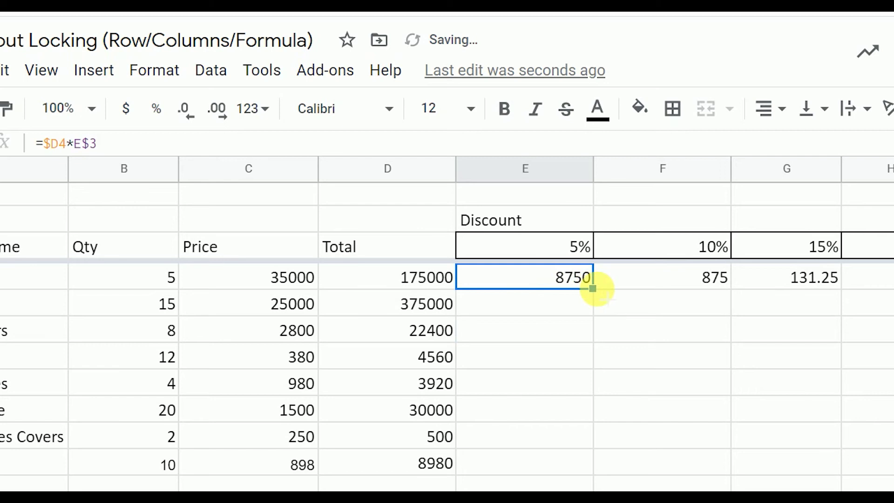
Step: Copy E4's =$D4*E$3 formula down column E to E11 and open E11's formula
{"action": "left_click_drag", "start_coordinate": [589, 289], "coordinate": [590, 464]}
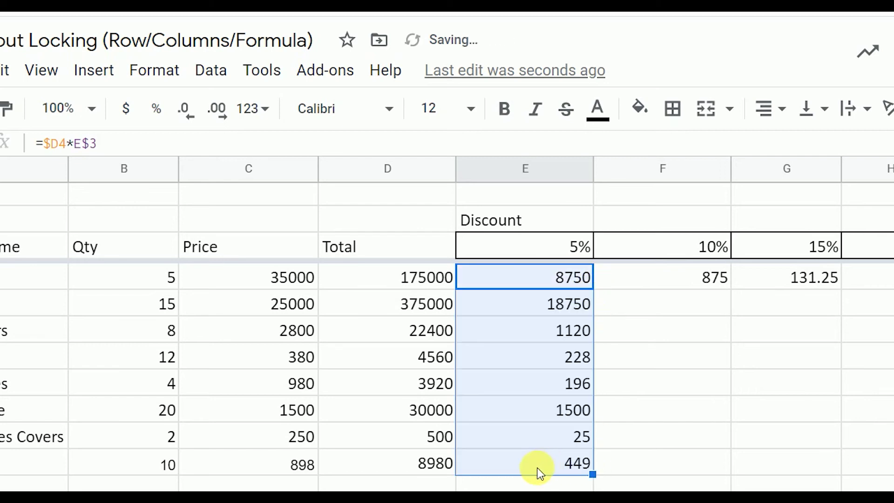
{"action": "left_click", "coordinate": [542, 468]}
{"action": "double_click", "coordinate": [546, 464]}
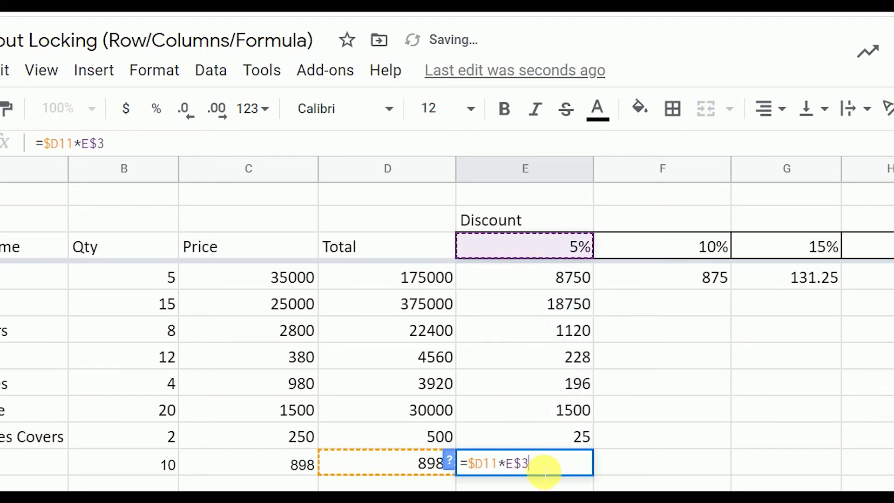
Step: Check the copied formula references in E9, E10 and E11
{"action": "left_click", "coordinate": [574, 435]}
{"action": "double_click", "coordinate": [573, 438]}
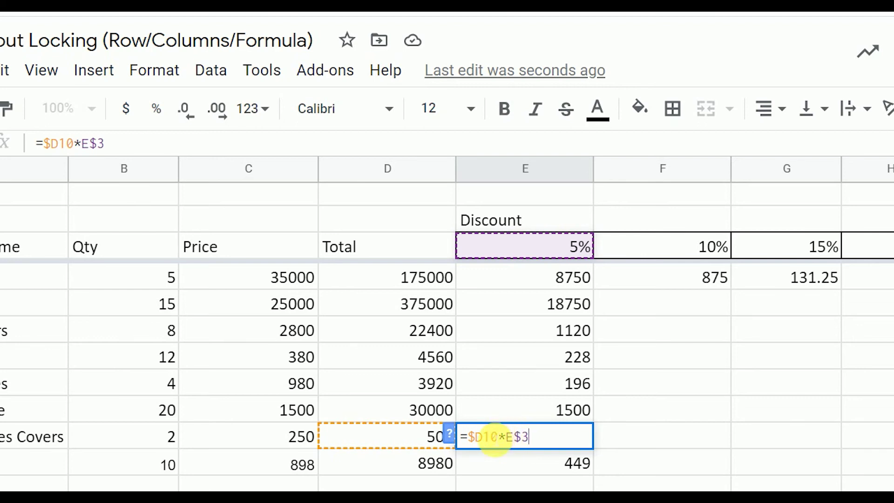
{"action": "left_click", "coordinate": [496, 411]}
{"action": "double_click", "coordinate": [497, 410]}
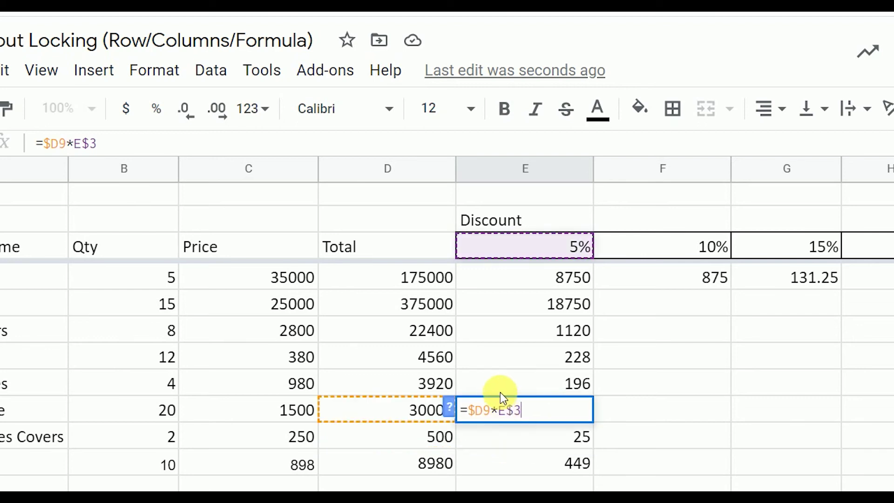
{"action": "left_click", "coordinate": [514, 437]}
{"action": "double_click", "coordinate": [513, 435]}
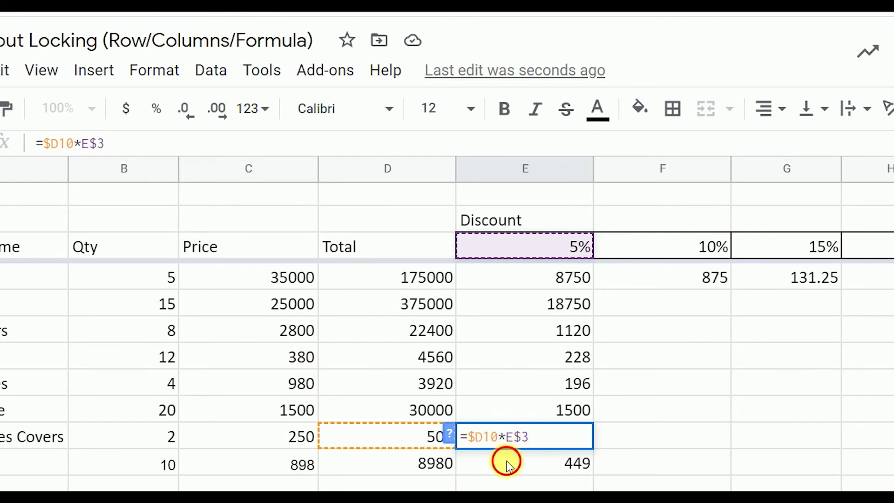
{"action": "double_click", "coordinate": [507, 463]}
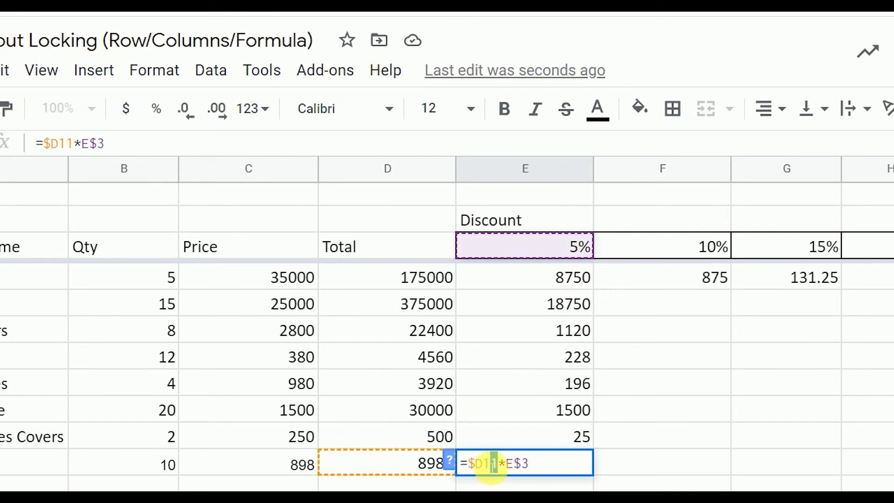
{"action": "left_click", "coordinate": [510, 415]}
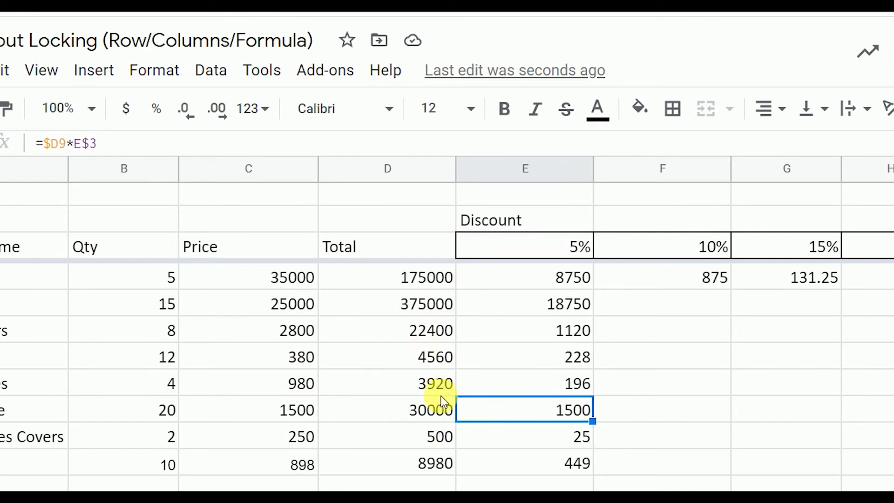
{"action": "left_click", "coordinate": [507, 460]}
{"action": "left_click", "coordinate": [542, 288]}
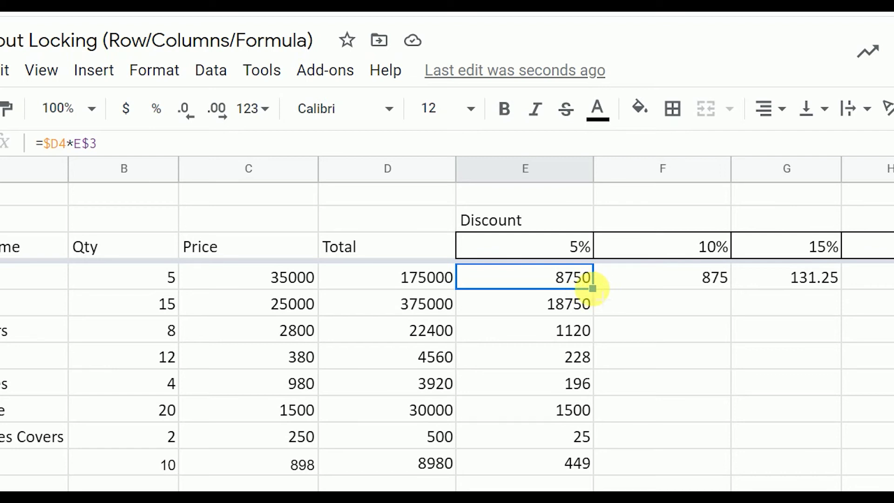
Step: Copy E4's formula across row 4 to I4 and confirm F4 reads =$D4*F$3
{"action": "left_click_drag", "start_coordinate": [592, 288], "coordinate": [785, 239]}
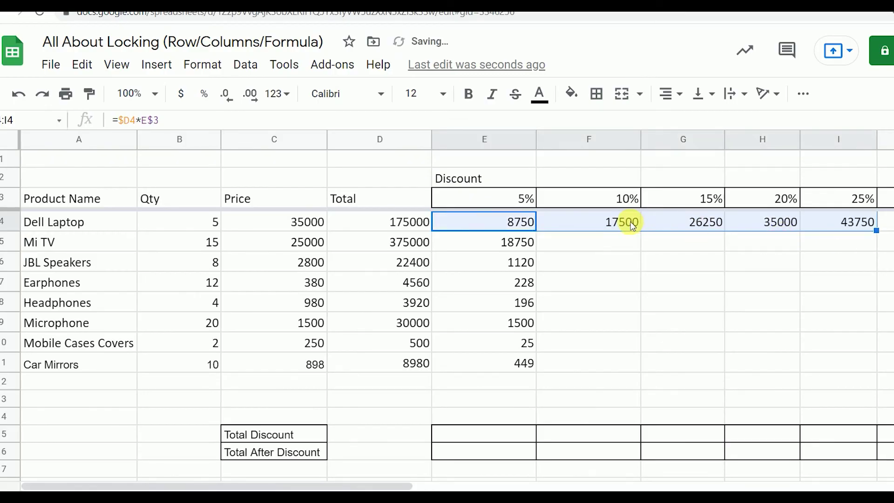
{"action": "double_click", "coordinate": [632, 224]}
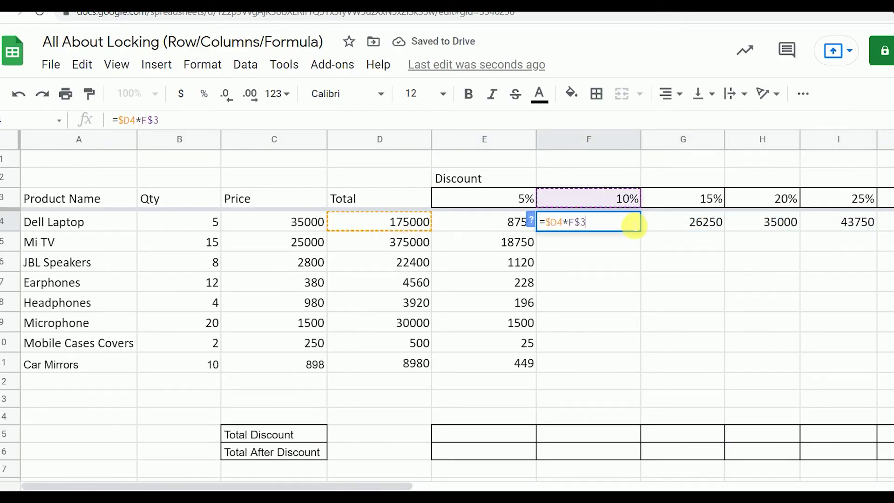
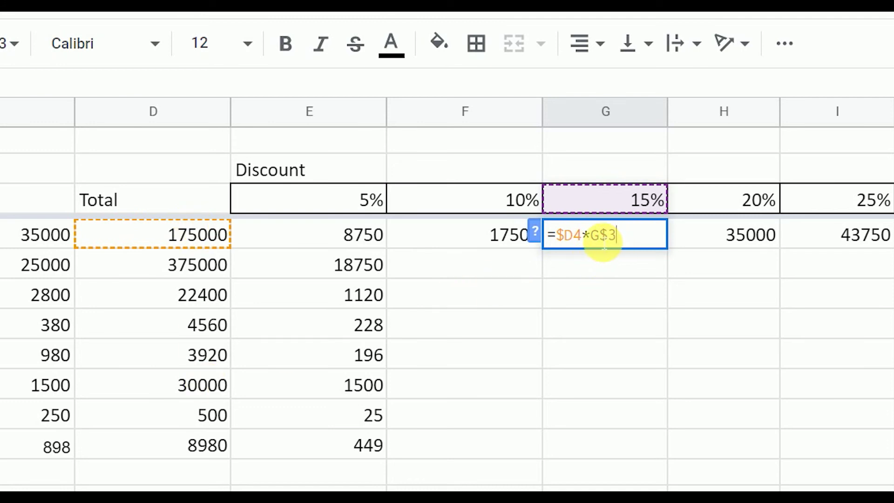
Step: Commit the first item's 15% discount formula =$D4*G$3 and review the rate headers
{"action": "left_click", "coordinate": [346, 208]}
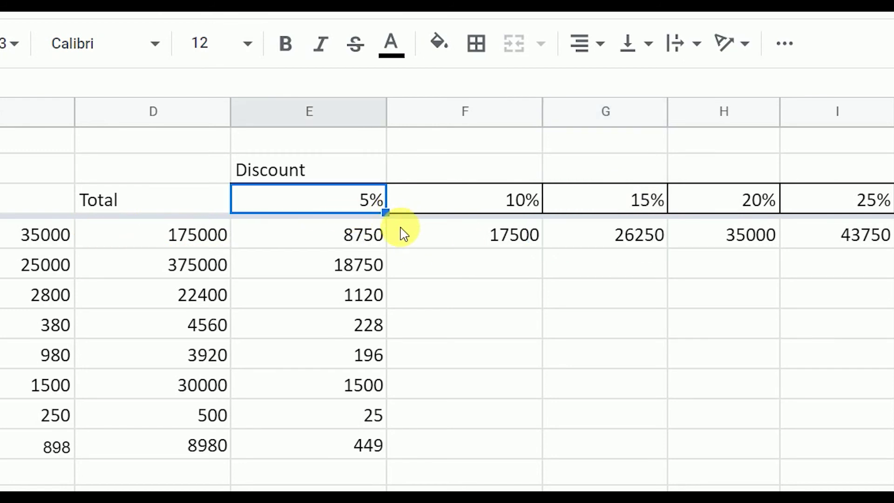
{"action": "left_click", "coordinate": [489, 206]}
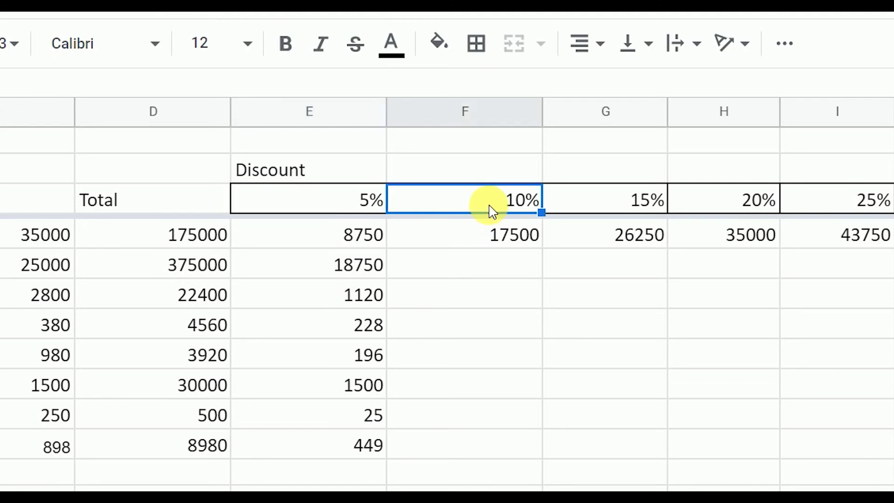
{"action": "left_click", "coordinate": [621, 207]}
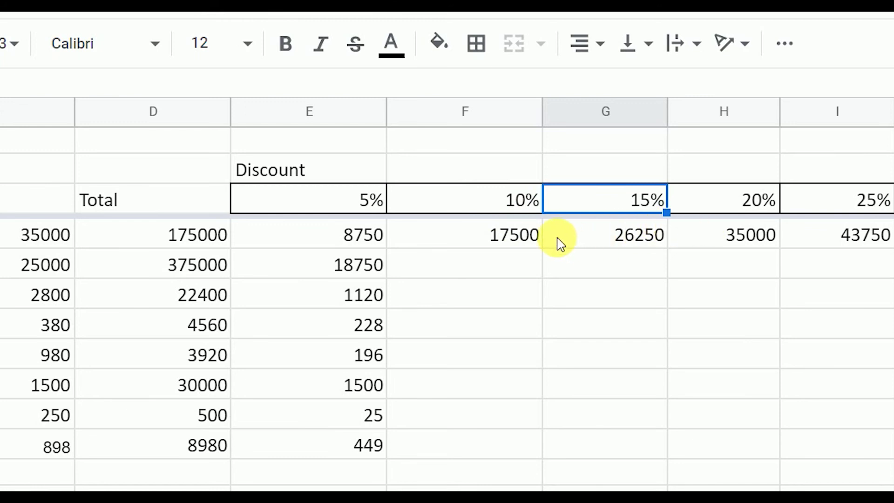
{"action": "left_click", "coordinate": [512, 238]}
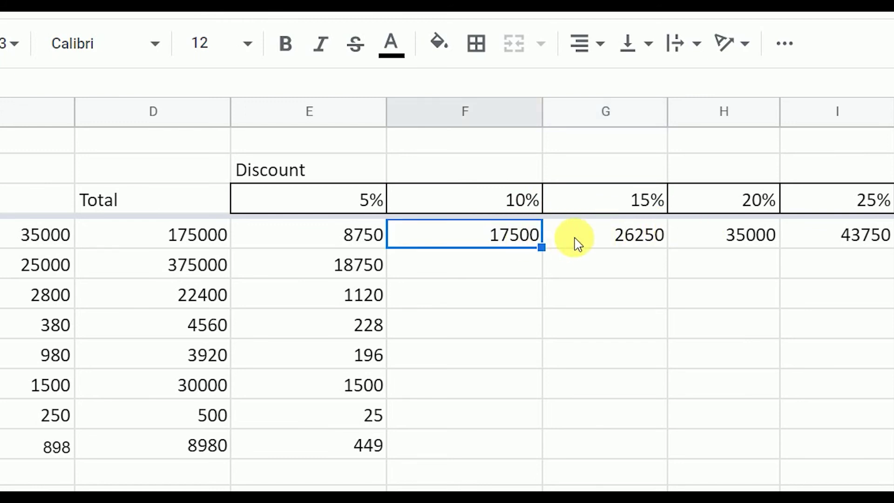
Step: Inspect the 5% discount formula =$D4*E$3 in E4 without changing it
{"action": "double_click", "coordinate": [369, 233]}
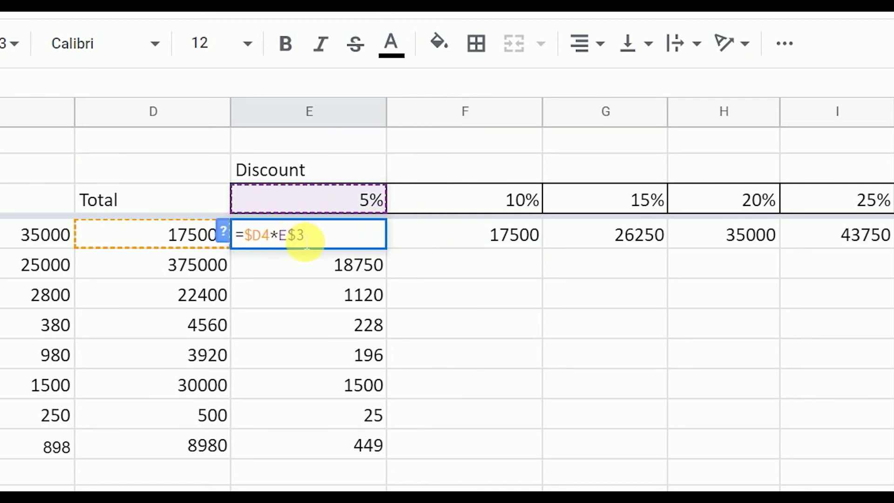
{"action": "left_click", "coordinate": [491, 260]}
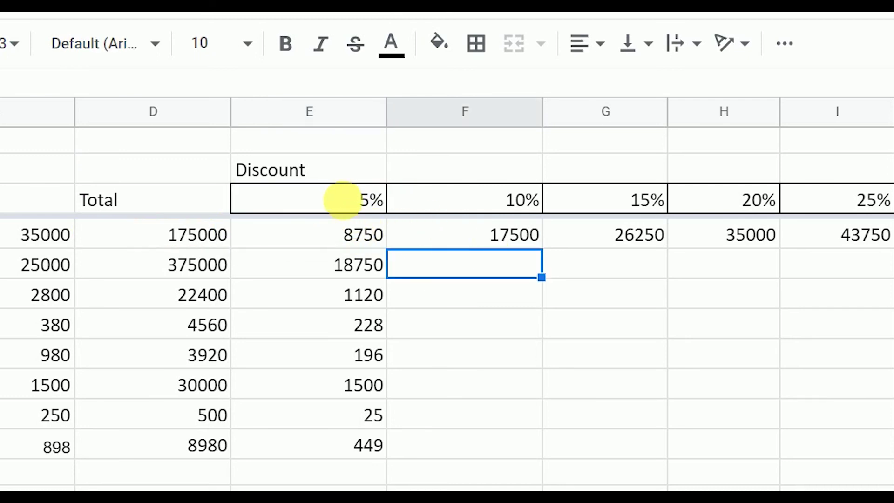
{"action": "left_click_drag", "start_coordinate": [342, 199], "coordinate": [758, 199]}
{"action": "left_click", "coordinate": [366, 243]}
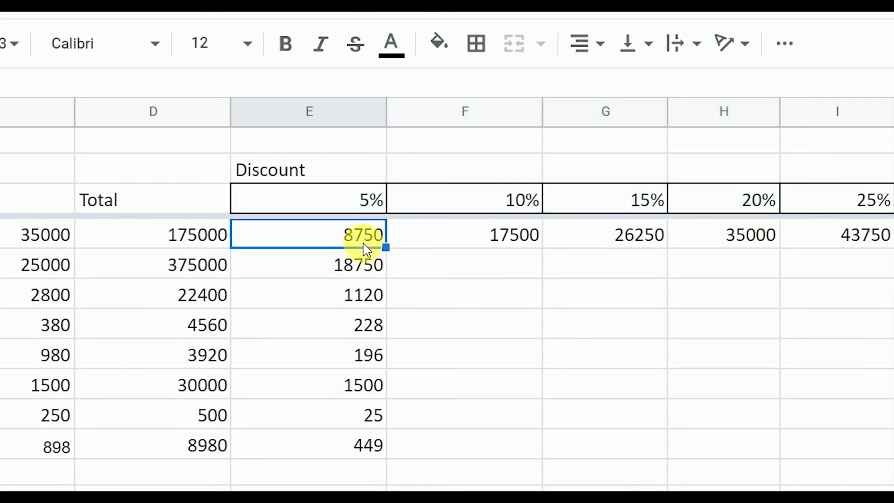
{"action": "double_click", "coordinate": [296, 240]}
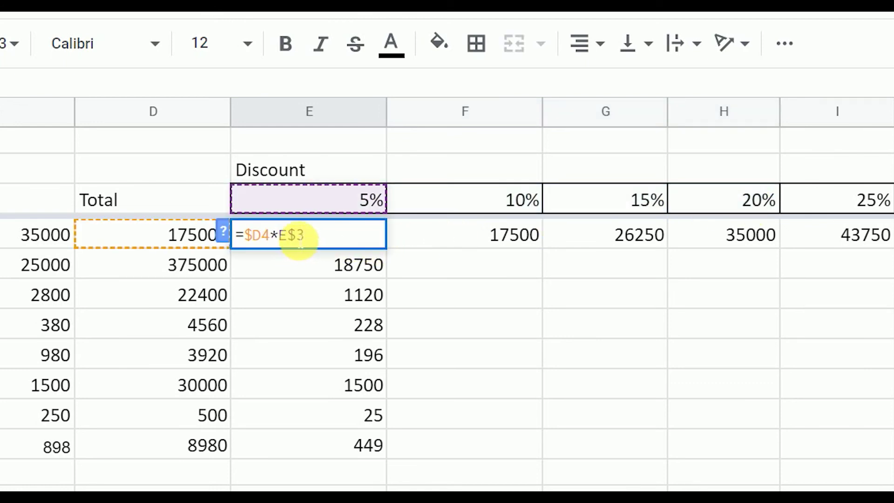
{"action": "left_click", "coordinate": [466, 249]}
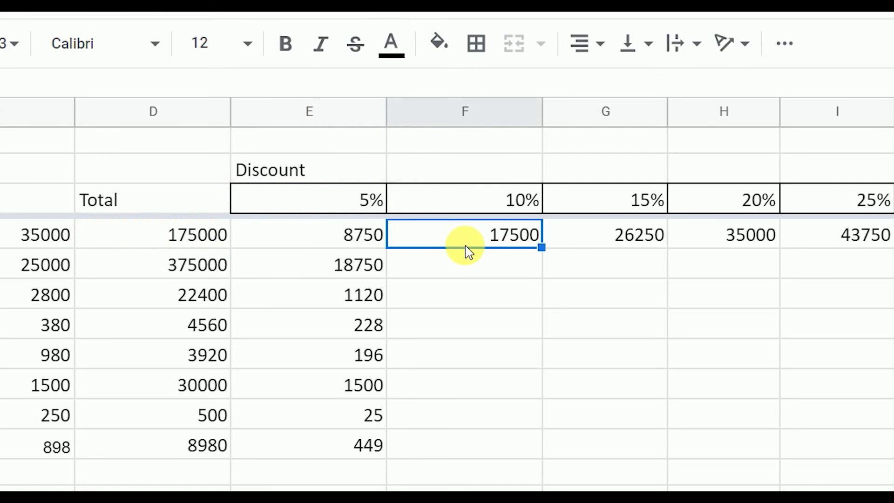
{"action": "left_click", "coordinate": [344, 233]}
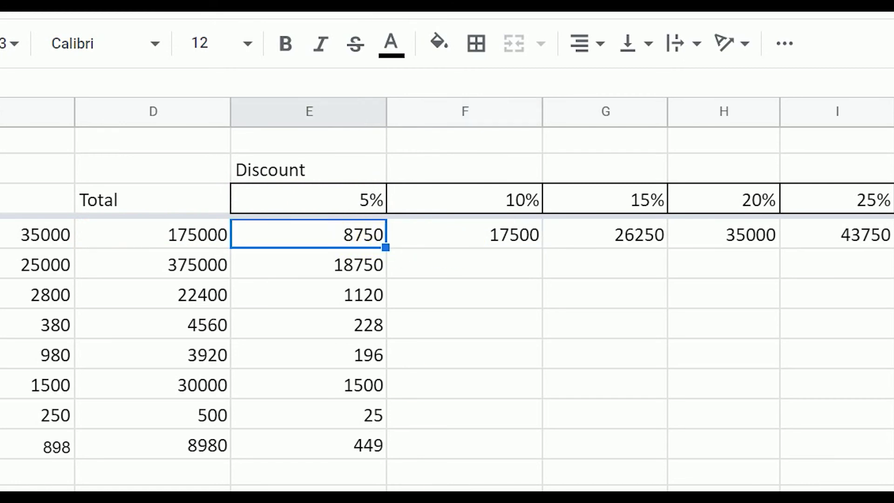
Step: Fill E4's discount formula across to the 30% column and down all eight items
{"action": "scroll", "coordinate": [447, 298], "scroll_direction": "right", "scroll_amount": 3}
{"action": "mouse_move", "coordinate": [87, 247]}
{"action": "left_mouse_down"}
{"action": "mouse_move", "coordinate": [734, 250]}
{"action": "mouse_move", "coordinate": [708, 442]}
{"action": "left_mouse_up"}
{"action": "left_click", "coordinate": [552, 379]}
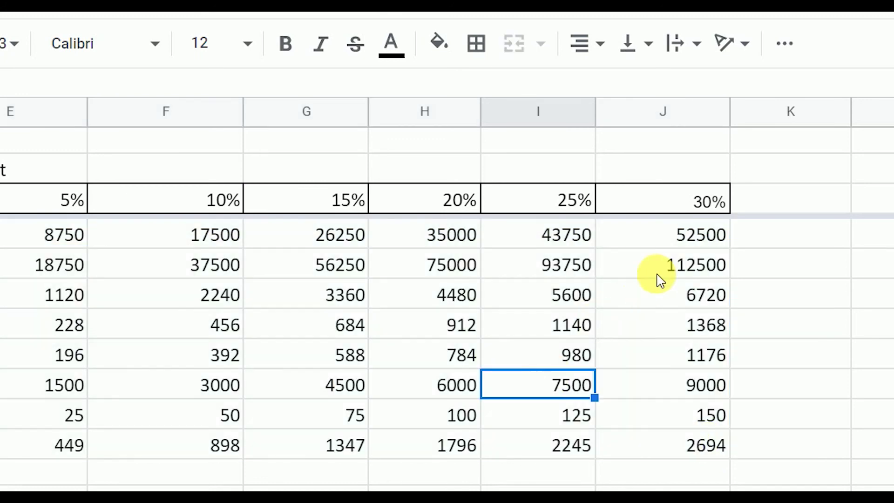
Step: Verify the copied 30% formulas and review the 30%, 25%, 20% and 5% discount columns
{"action": "double_click", "coordinate": [706, 237]}
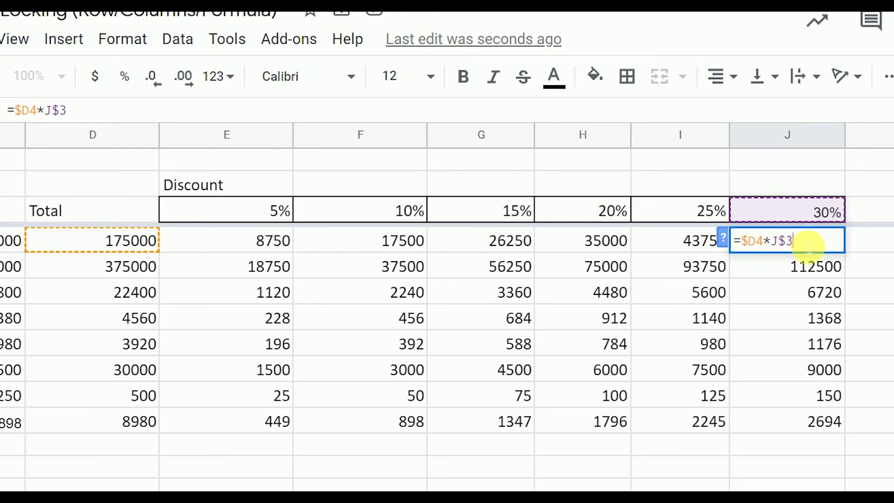
{"action": "key", "text": "Tab"}
{"action": "double_click", "coordinate": [814, 277]}
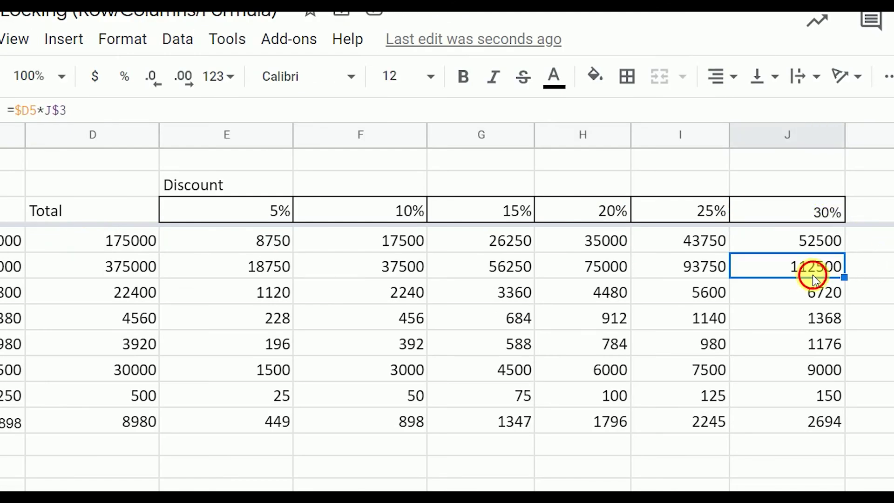
{"action": "key", "text": "Return"}
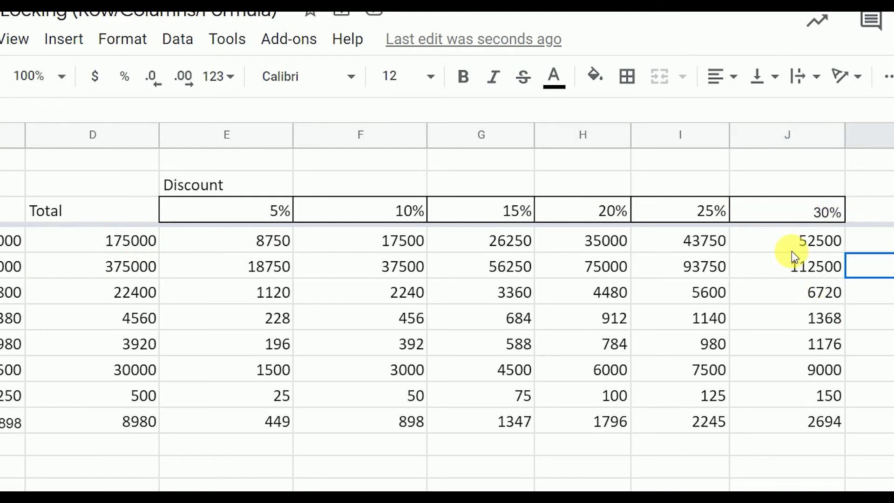
{"action": "left_click_drag", "start_coordinate": [792, 250], "coordinate": [768, 440]}
{"action": "left_click_drag", "start_coordinate": [708, 239], "coordinate": [696, 422]}
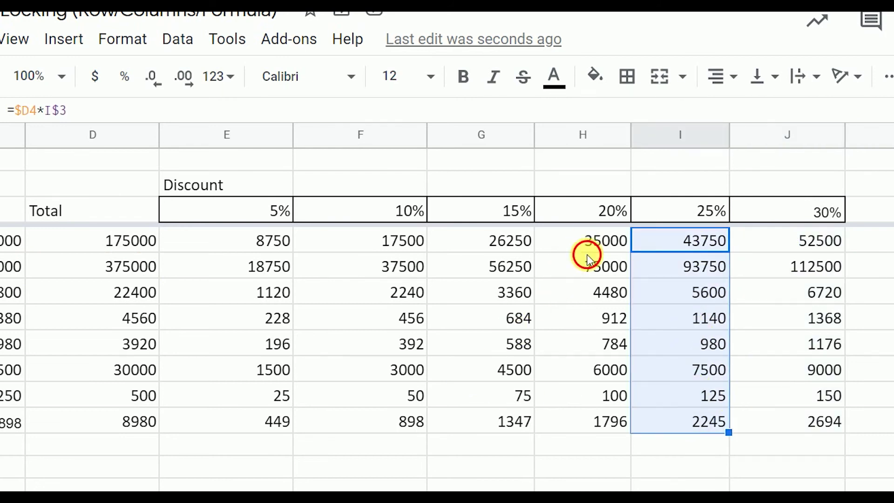
{"action": "left_click_drag", "start_coordinate": [584, 245], "coordinate": [584, 432]}
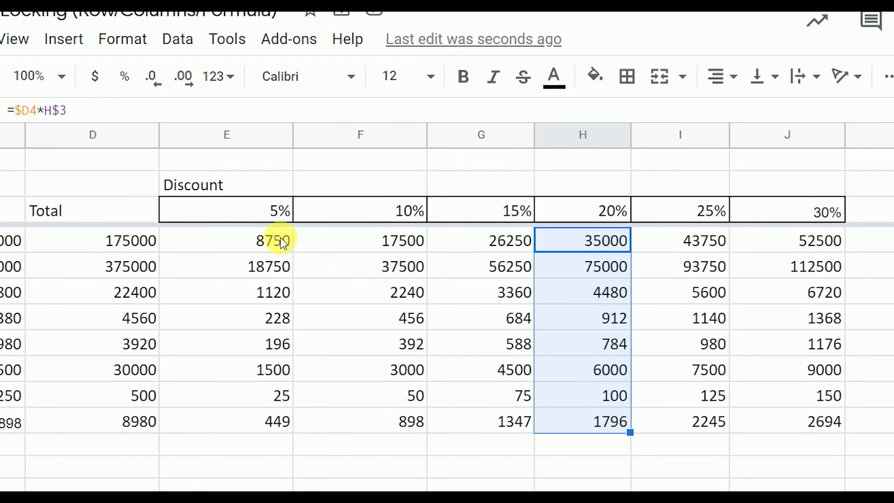
{"action": "left_click_drag", "start_coordinate": [275, 239], "coordinate": [279, 412]}
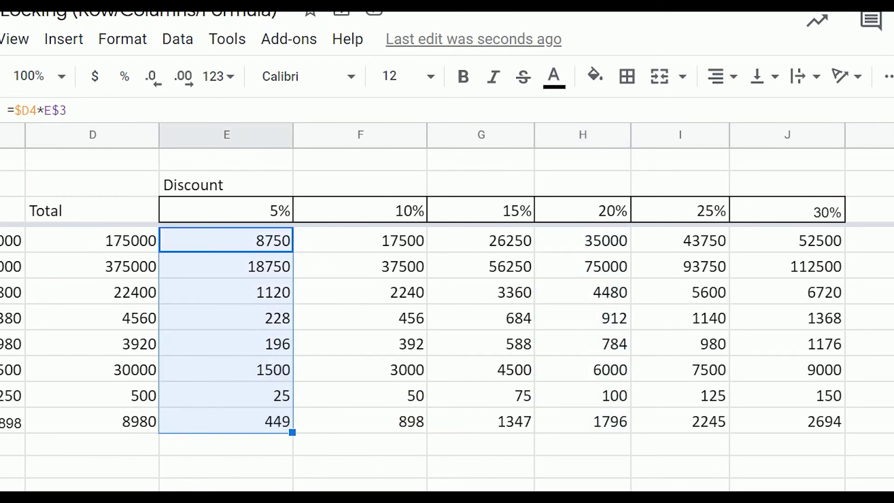
{"action": "scroll", "coordinate": [447, 326], "scroll_direction": "left", "scroll_amount": 3}
{"action": "scroll", "coordinate": [447, 326], "scroll_direction": "left", "scroll_amount": 3}
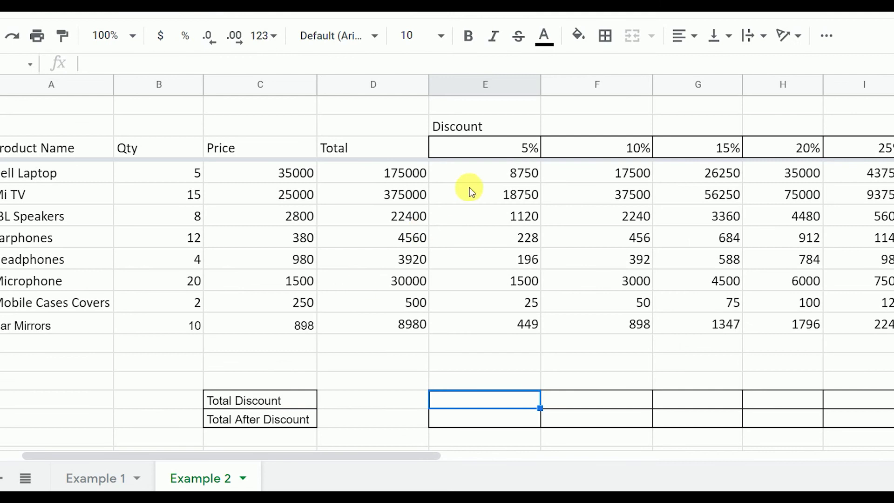
{"action": "left_click", "coordinate": [478, 179]}
{"action": "double_click", "coordinate": [478, 179]}
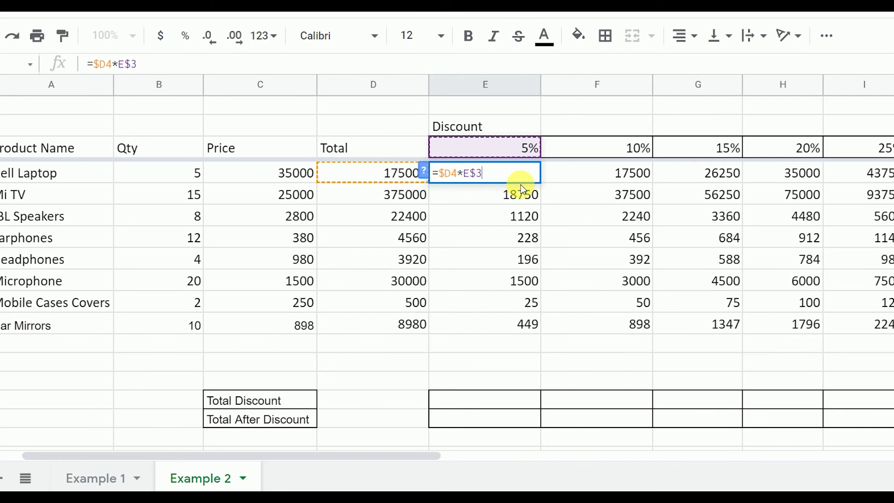
{"action": "left_click", "coordinate": [482, 395]}
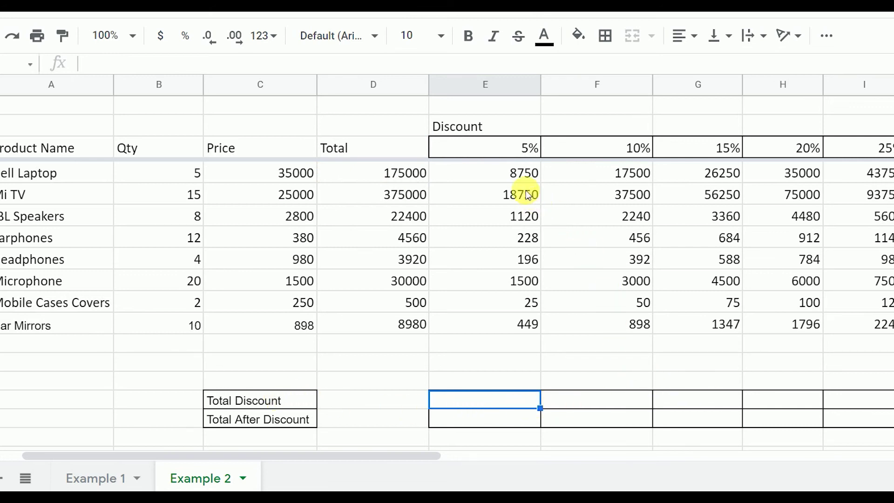
{"action": "left_click", "coordinate": [493, 174]}
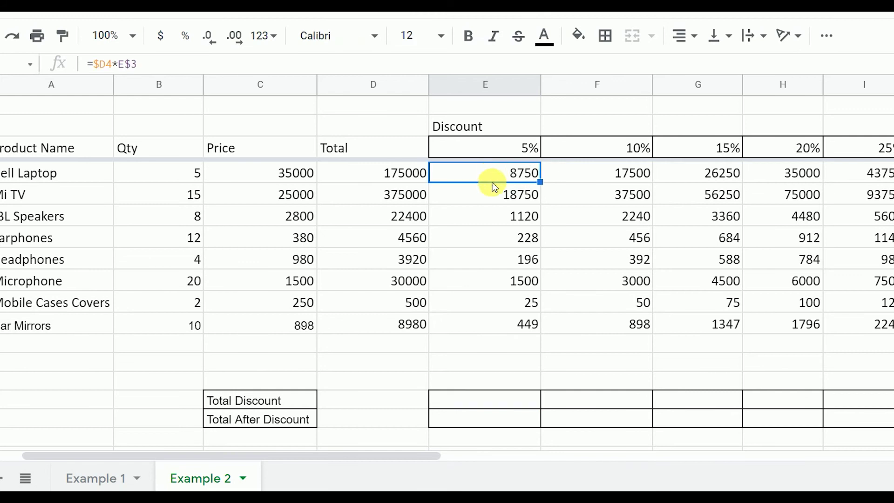
{"action": "left_click", "coordinate": [494, 196]}
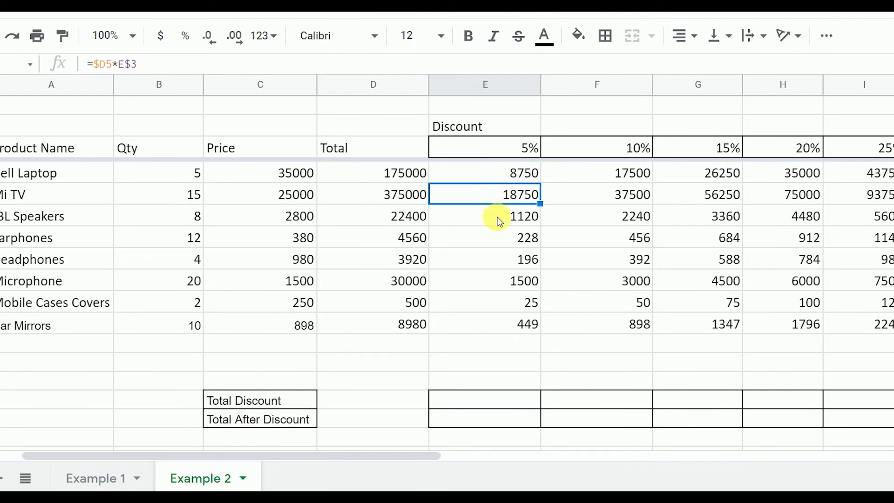
{"action": "left_click", "coordinate": [497, 217]}
{"action": "left_click", "coordinate": [501, 244]}
{"action": "left_click", "coordinate": [501, 279]}
{"action": "left_click", "coordinate": [502, 302]}
{"action": "left_click", "coordinate": [503, 327]}
{"action": "left_click", "coordinate": [493, 399]}
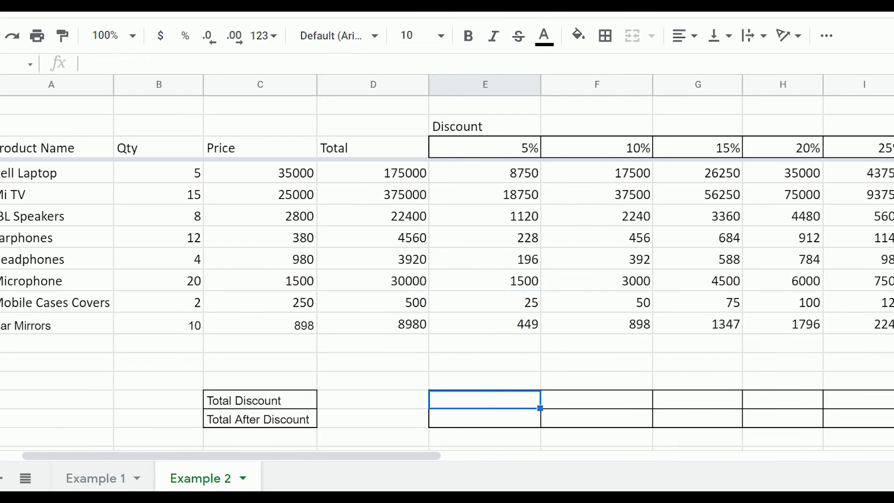
Step: Enter =SUM(E4:E11) in the 5% Total Discount cell, giving 31018
{"action": "type", "text": "="}
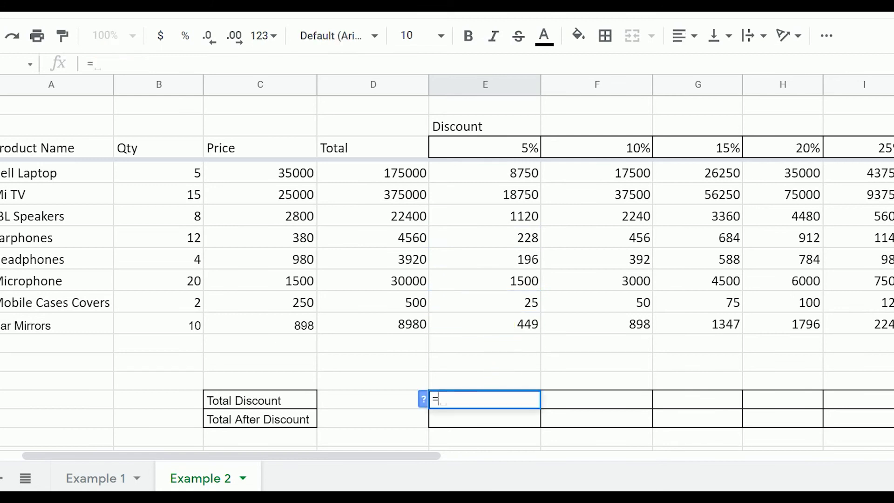
{"action": "type", "text": "su"}
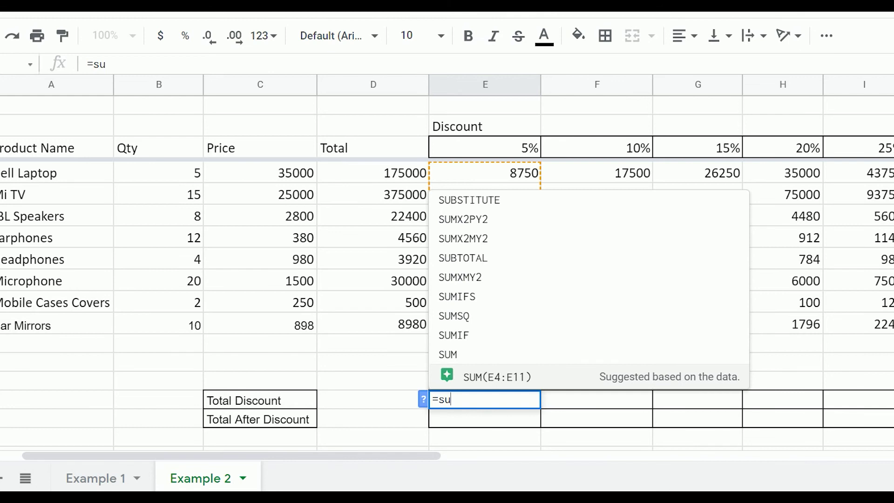
{"action": "type", "text": "m"}
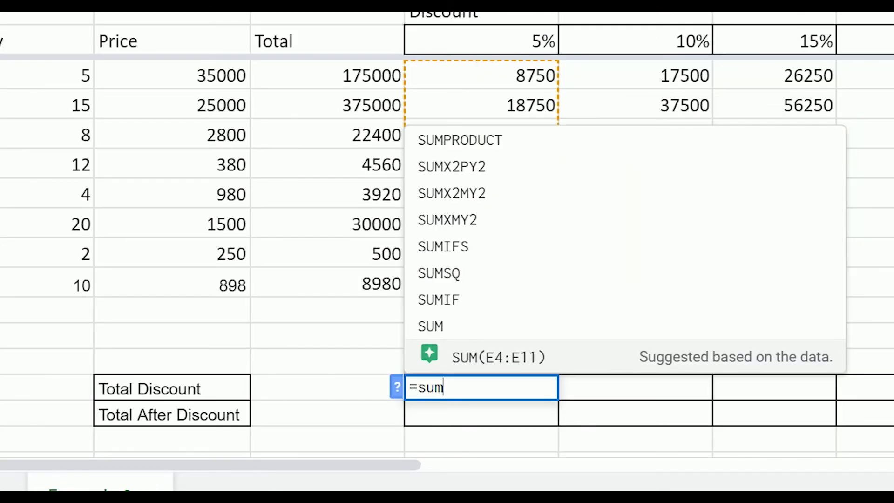
{"action": "key", "text": "Tab"}
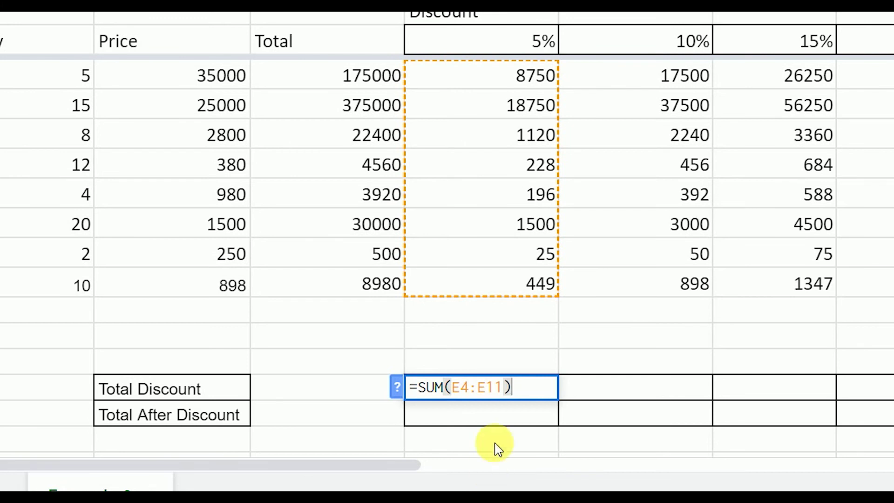
{"action": "key", "text": "BackSpace"}
{"action": "key", "text": "BackSpace"}
{"action": "key", "text": "BackSpace"}
{"action": "key", "text": "BackSpace"}
{"action": "key", "text": "BackSpace"}
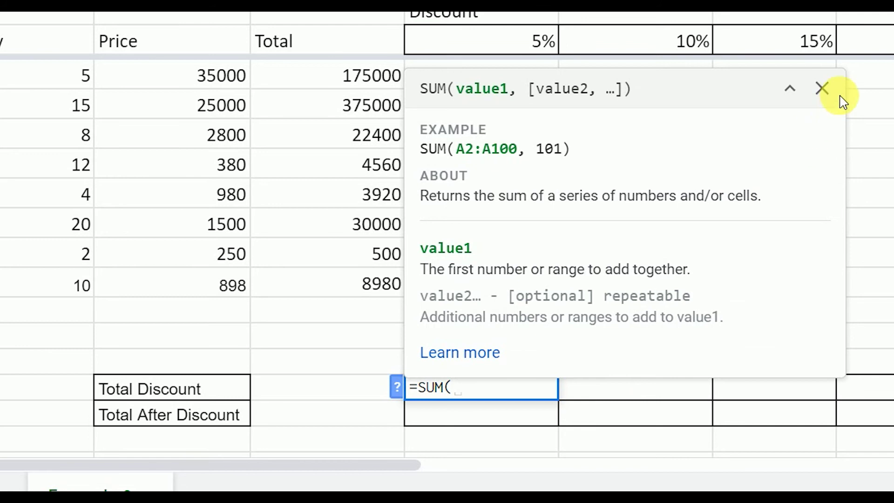
{"action": "left_click", "coordinate": [823, 88]}
{"action": "left_click", "coordinate": [534, 79]}
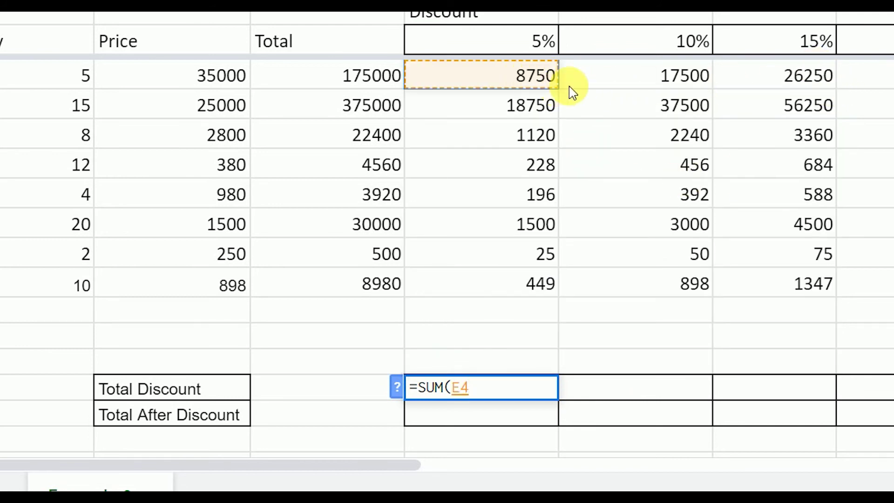
{"action": "key", "text": "shift+Down"}
{"action": "key", "text": "shift+Down"}
{"action": "key", "text": "shift+Down"}
{"action": "key", "text": "shift+Down"}
{"action": "key", "text": "shift+Down"}
{"action": "key", "text": "shift+Down"}
{"action": "key", "text": "shift+Down"}
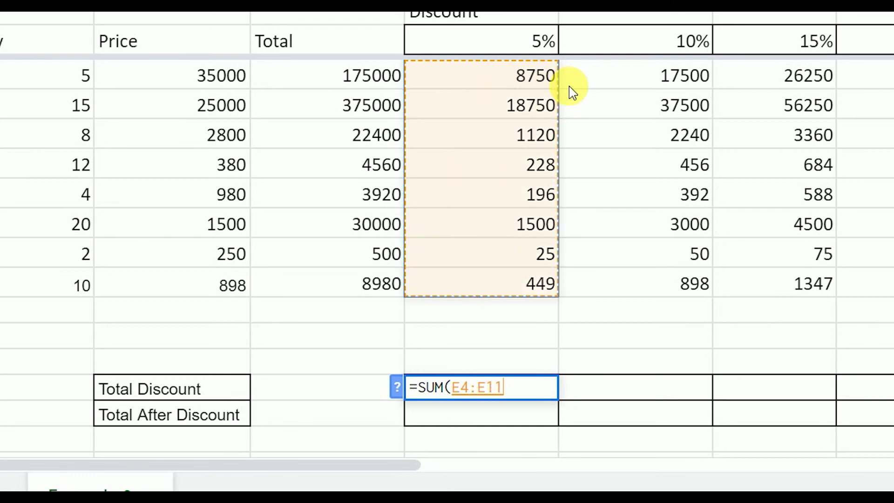
{"action": "type", "text": ")"}
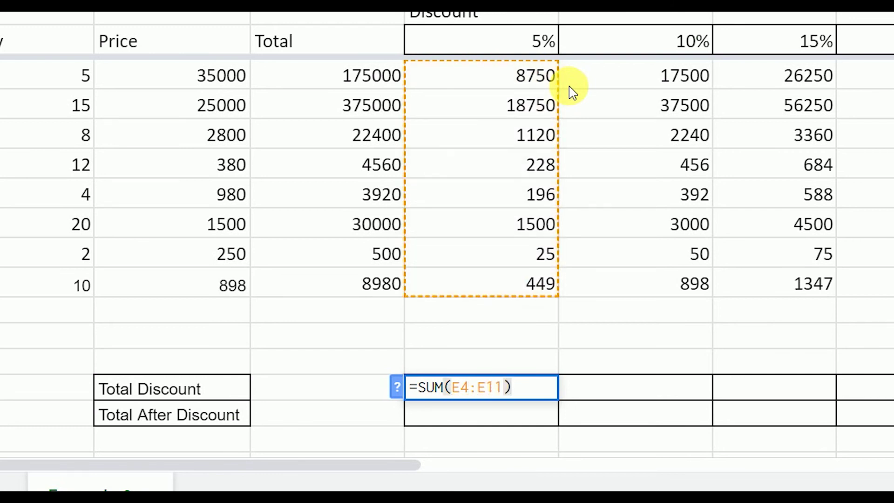
{"action": "key", "text": "Return"}
{"action": "key", "text": "Up"}
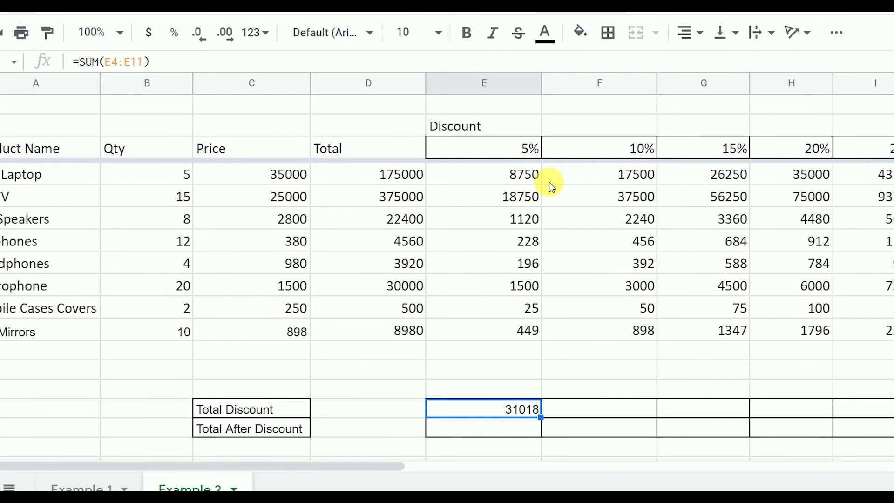
Step: Copy the 5% Total Discount SUM across the 10% through 30% columns
{"action": "left_click_drag", "start_coordinate": [541, 417], "coordinate": [634, 415]}
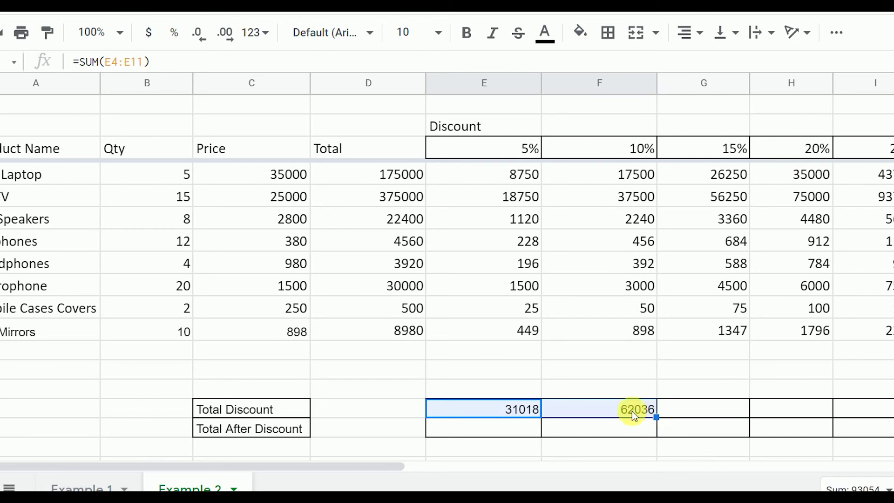
{"action": "double_click", "coordinate": [634, 416]}
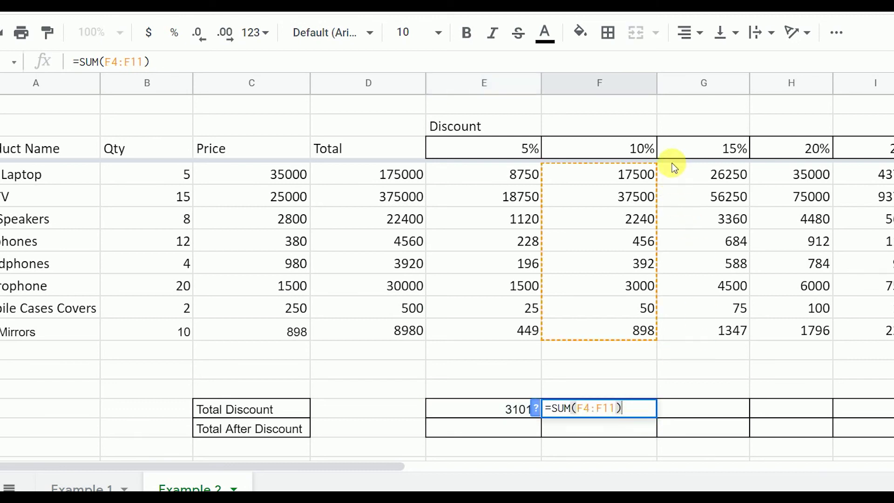
{"action": "left_click", "coordinate": [669, 373]}
{"action": "left_click", "coordinate": [653, 412]}
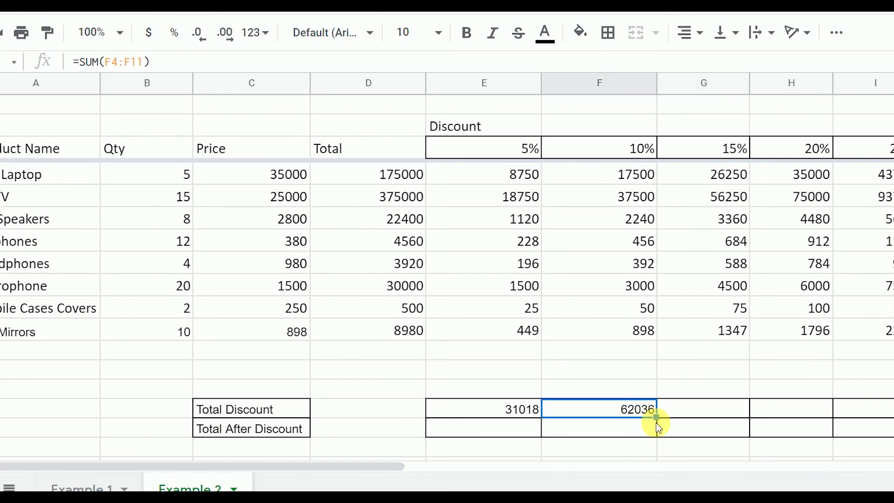
{"action": "left_click_drag", "start_coordinate": [656, 416], "coordinate": [892, 412]}
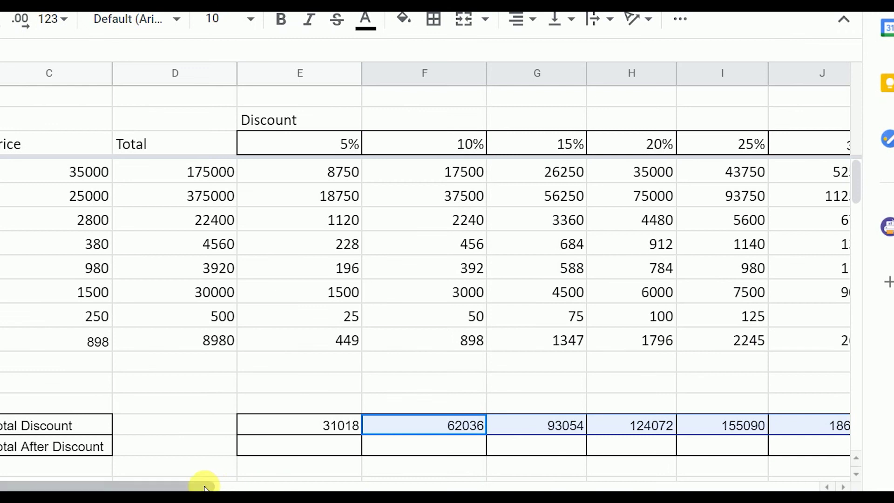
Step: Check which cells the 30% Total Discount formula adds
{"action": "left_click_drag", "start_coordinate": [274, 485], "coordinate": [309, 485]}
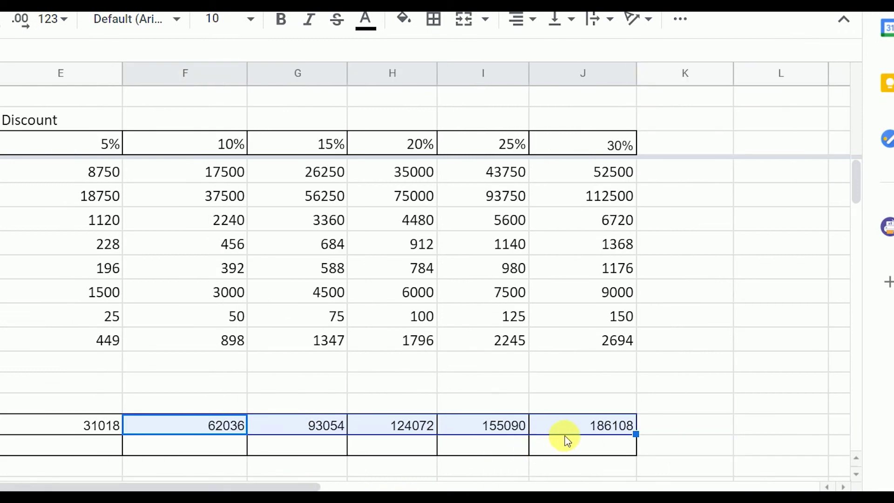
{"action": "left_click", "coordinate": [579, 428]}
{"action": "double_click", "coordinate": [580, 427]}
{"action": "left_click", "coordinate": [652, 425]}
{"action": "left_click", "coordinate": [584, 430]}
{"action": "double_click", "coordinate": [584, 429]}
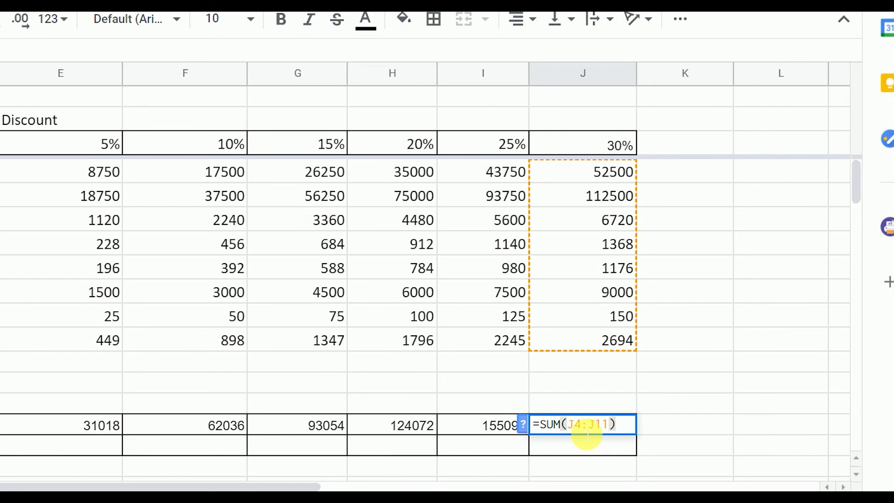
{"action": "left_click", "coordinate": [665, 424]}
{"action": "left_click", "coordinate": [608, 426]}
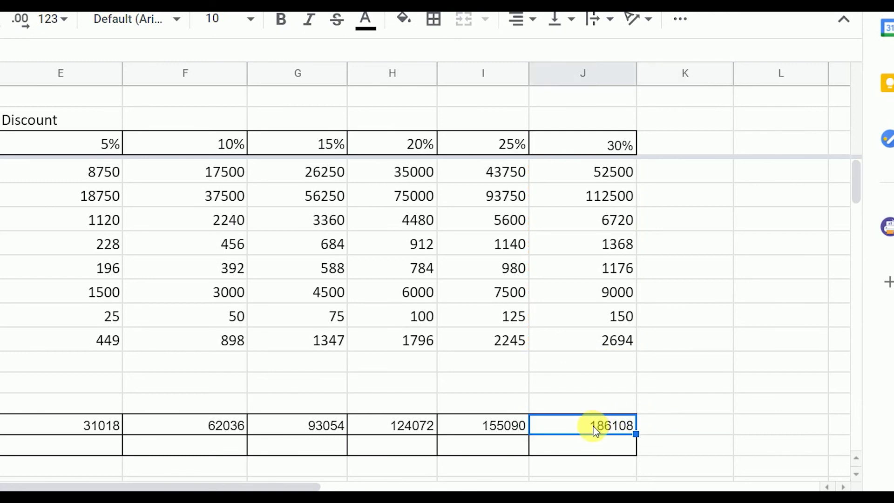
{"action": "double_click", "coordinate": [592, 426]}
{"action": "left_click", "coordinate": [662, 428]}
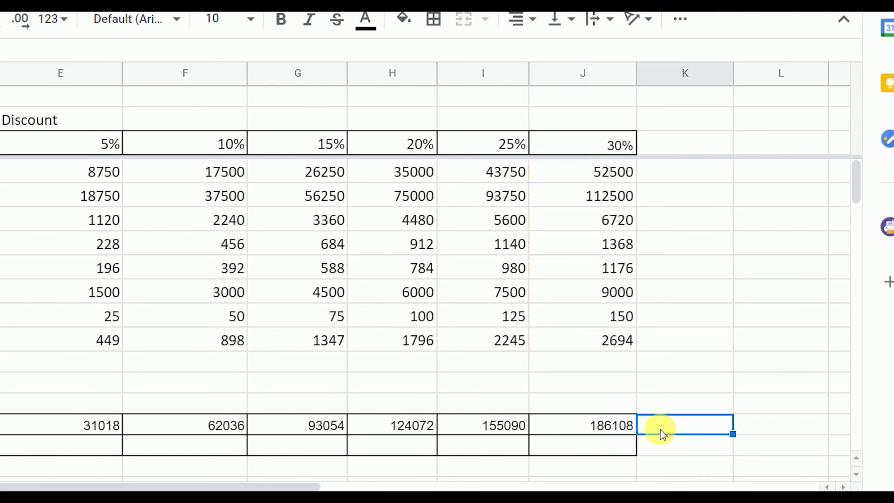
Step: Check the ranges summed by the 25%, 20%, 15% and 10% totals
{"action": "double_click", "coordinate": [511, 426]}
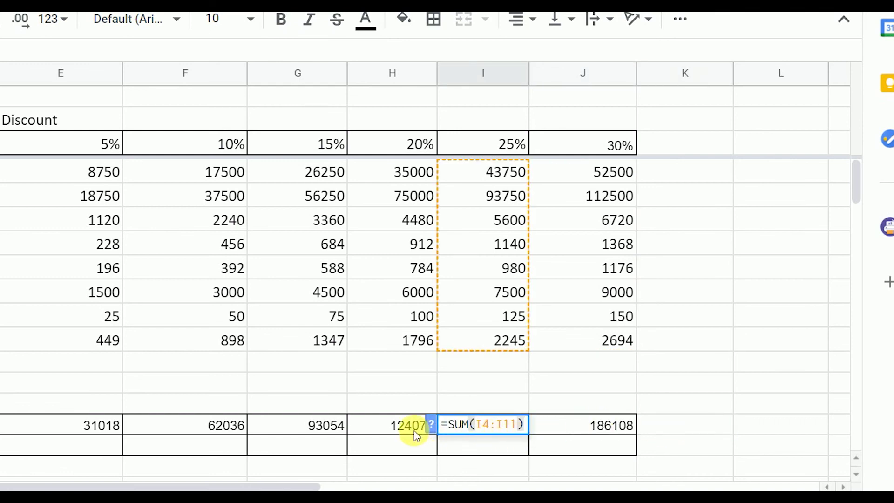
{"action": "double_click", "coordinate": [401, 434]}
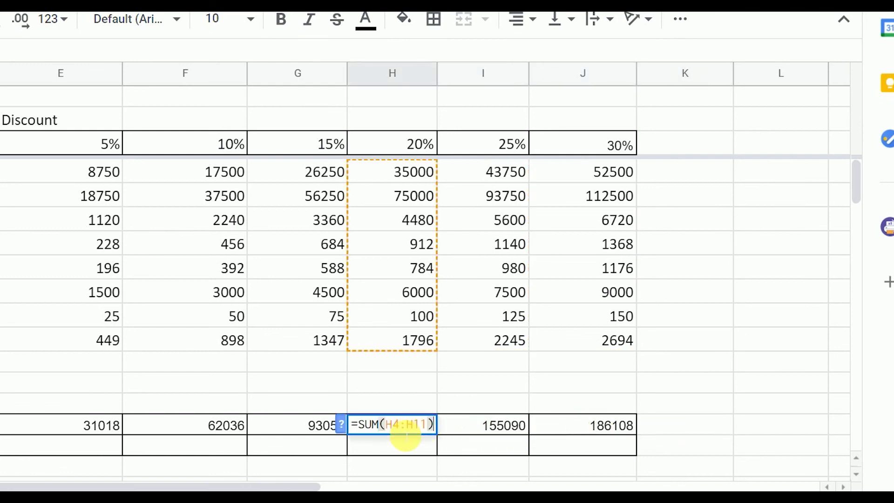
{"action": "double_click", "coordinate": [313, 425]}
{"action": "double_click", "coordinate": [218, 425]}
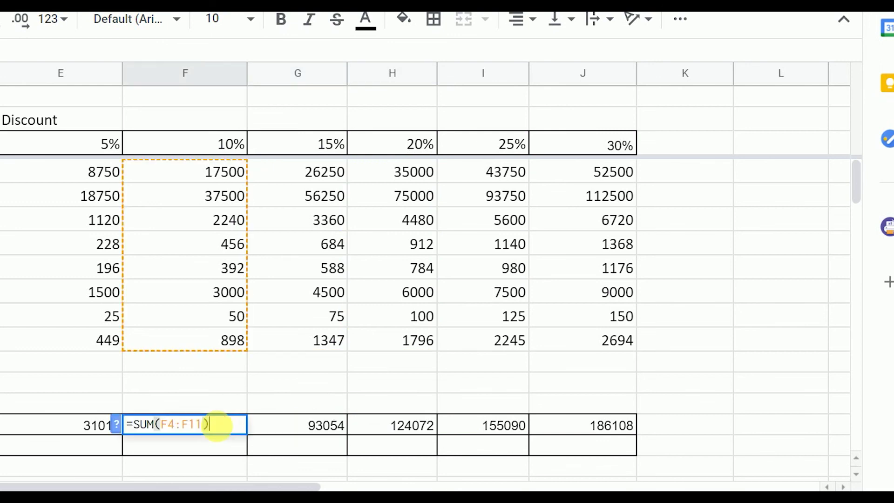
{"action": "left_click", "coordinate": [91, 432]}
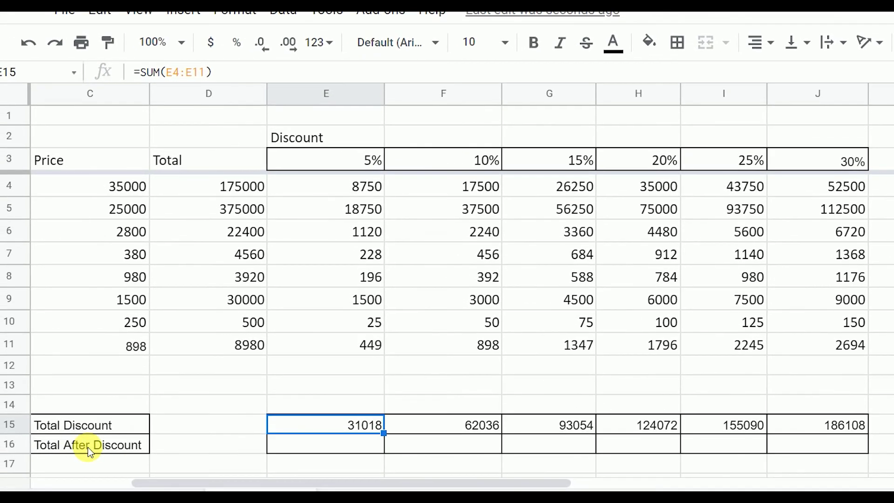
Step: Review the total formulas and select the Total values D4:D11
{"action": "left_click", "coordinate": [340, 449]}
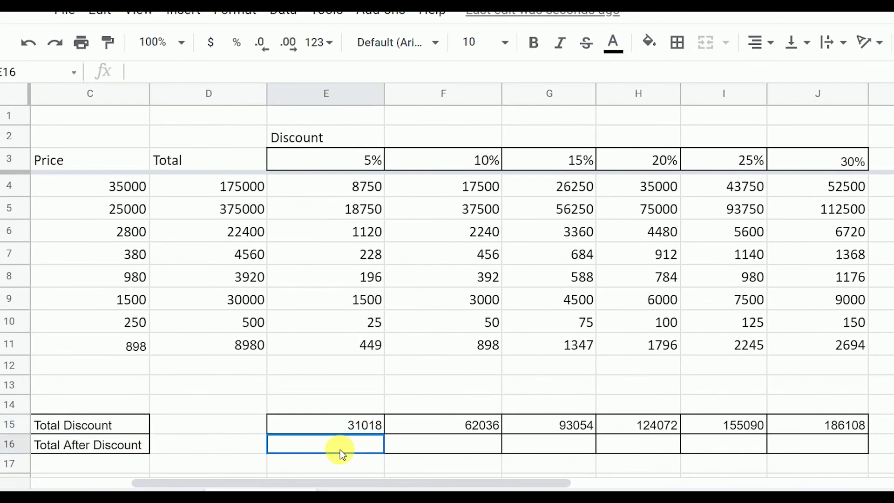
{"action": "left_click", "coordinate": [361, 427]}
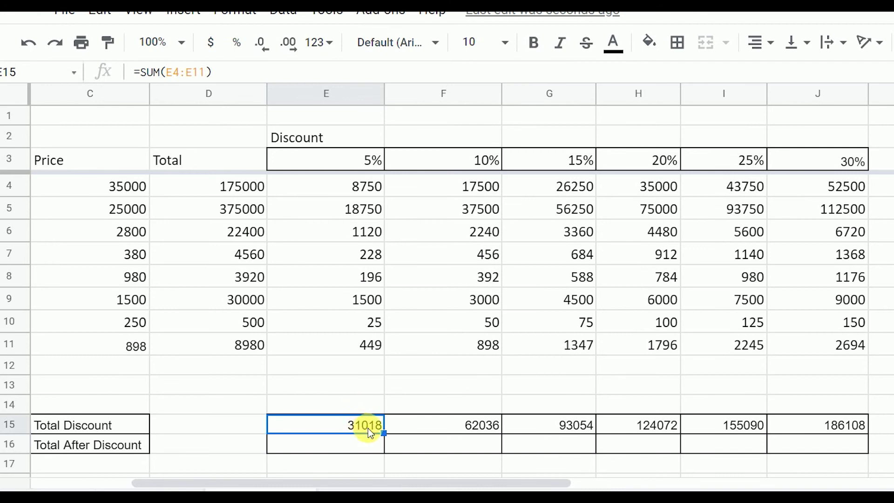
{"action": "left_click", "coordinate": [443, 427]}
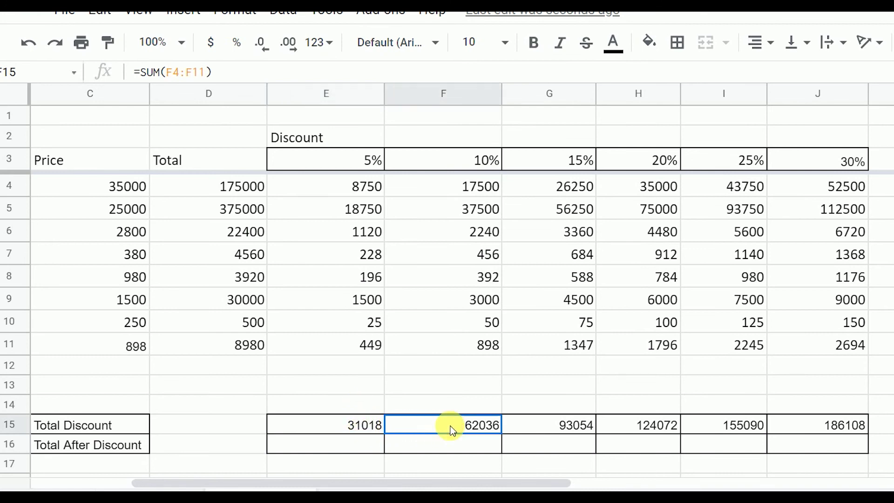
{"action": "left_click", "coordinate": [562, 427]}
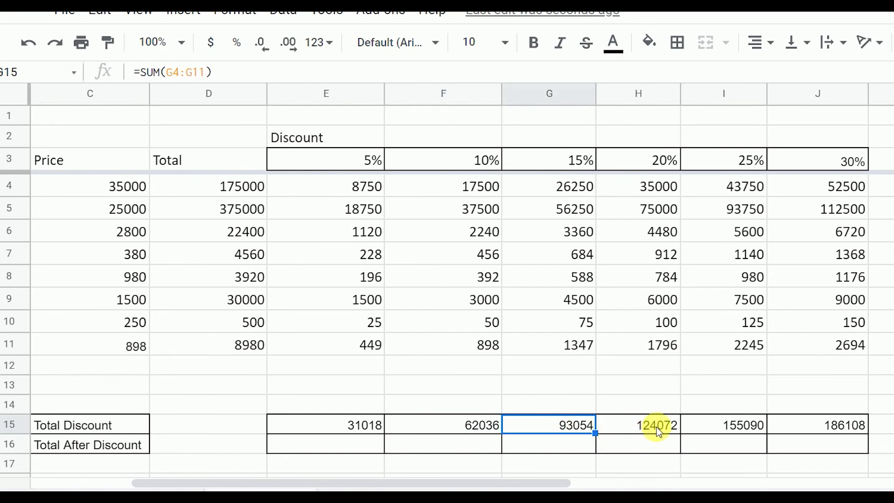
{"action": "left_click", "coordinate": [836, 425]}
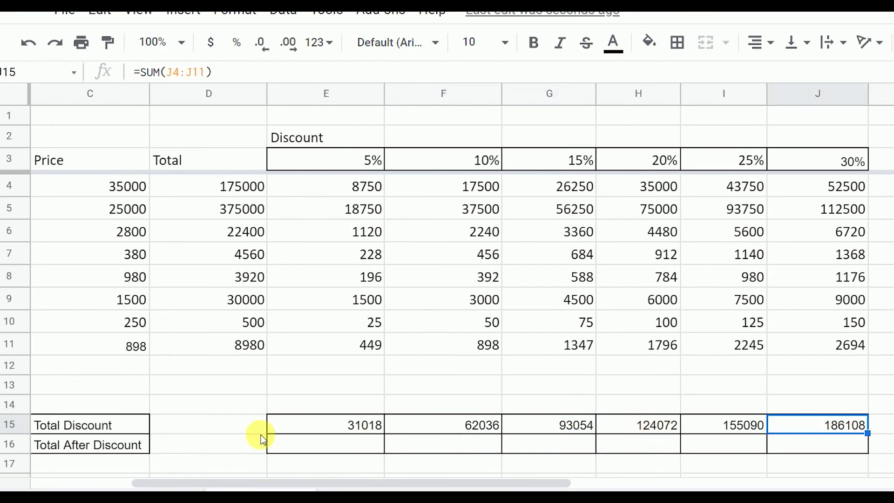
{"action": "left_click", "coordinate": [300, 426]}
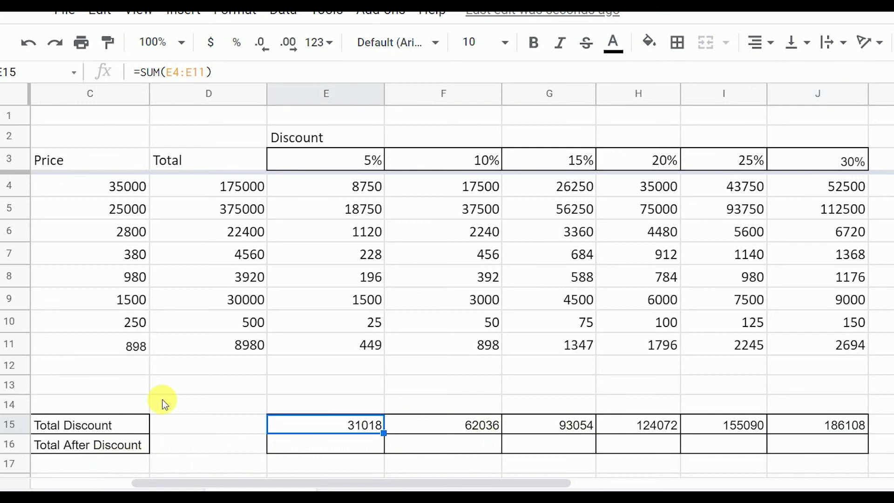
{"action": "left_click", "coordinate": [247, 186]}
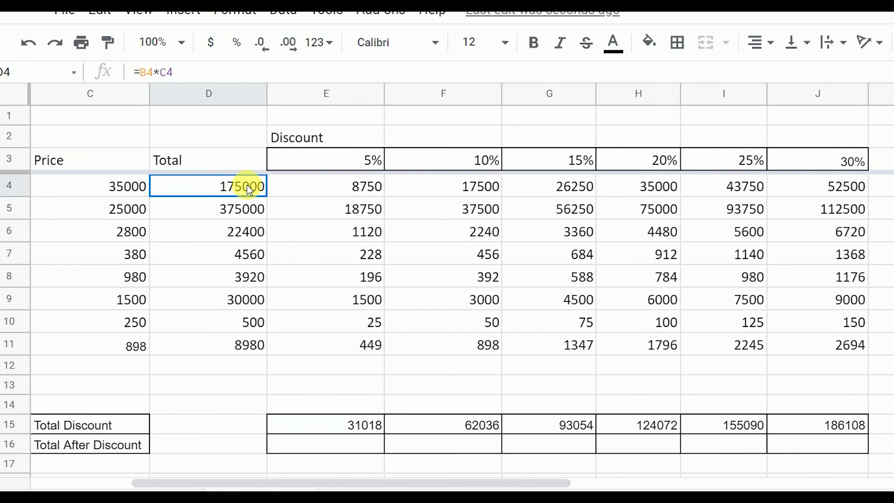
{"action": "left_click_drag", "start_coordinate": [247, 185], "coordinate": [251, 348]}
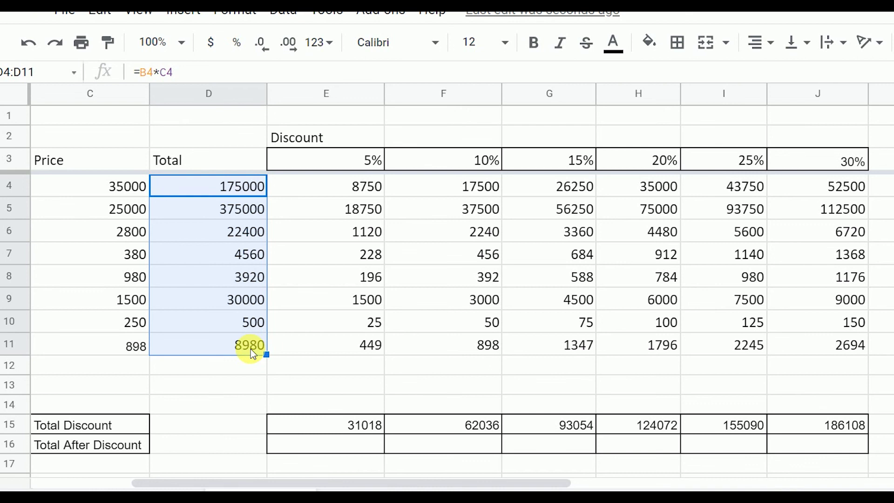
{"action": "left_click", "coordinate": [328, 422]}
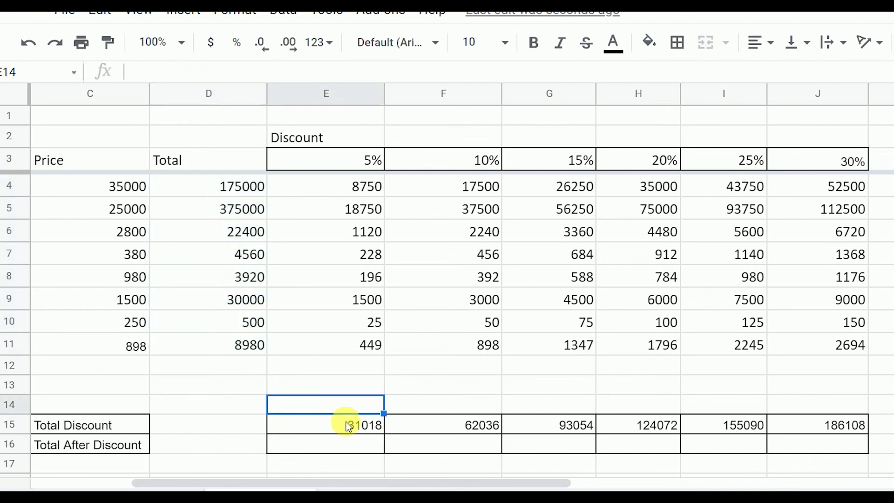
{"action": "left_click", "coordinate": [449, 427]}
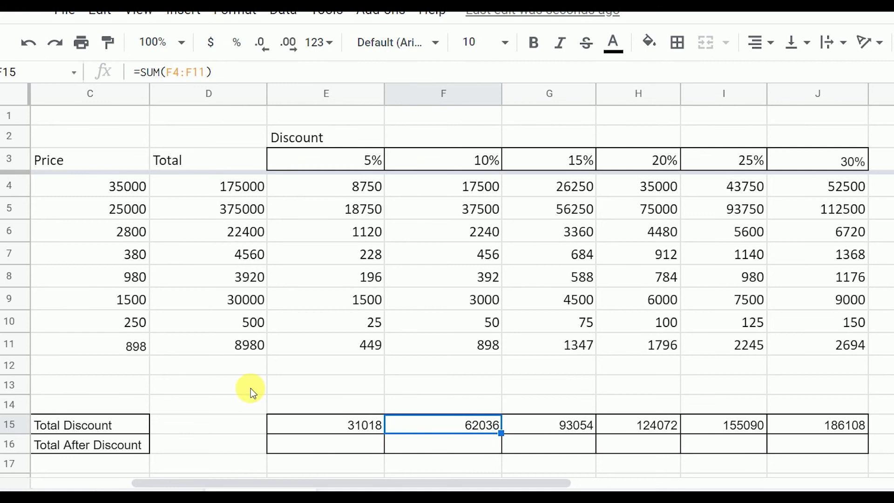
{"action": "left_click_drag", "start_coordinate": [245, 193], "coordinate": [256, 344]}
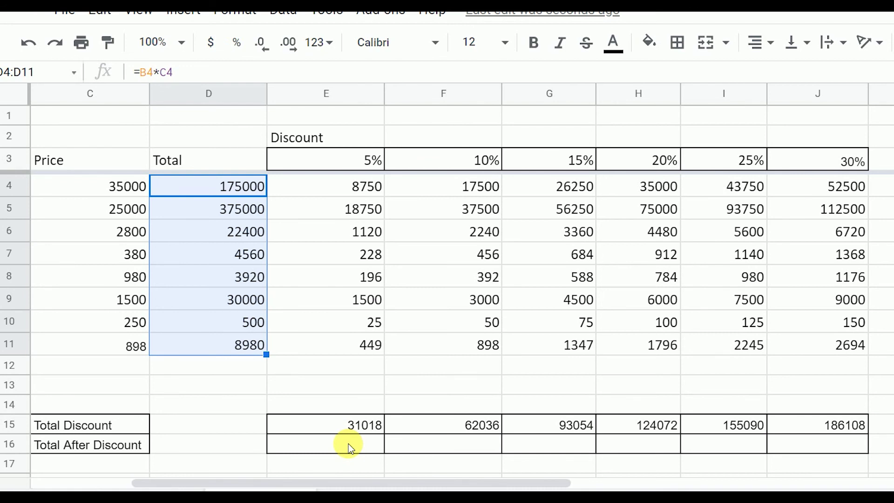
Step: Enter =SUM(D4:D11) in the 5% Total After Discount cell, giving 620360
{"action": "left_click", "coordinate": [348, 443]}
{"action": "type", "text": "=sum"}
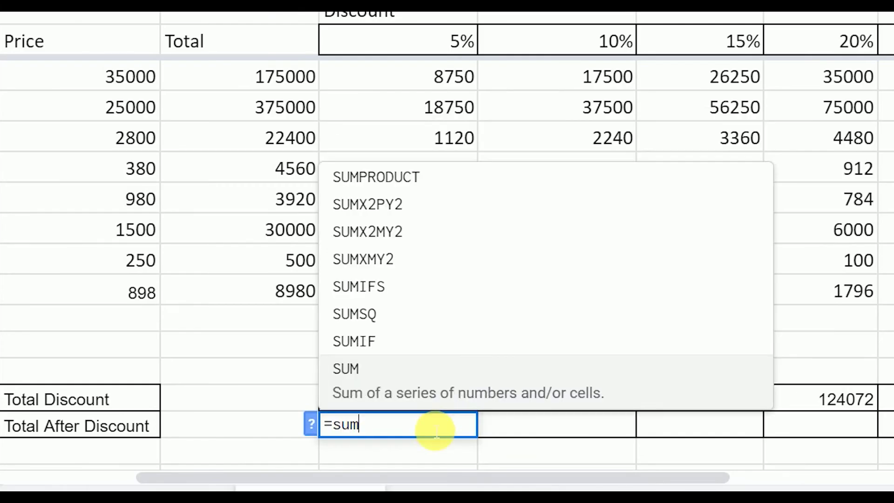
{"action": "key", "text": "Tab"}
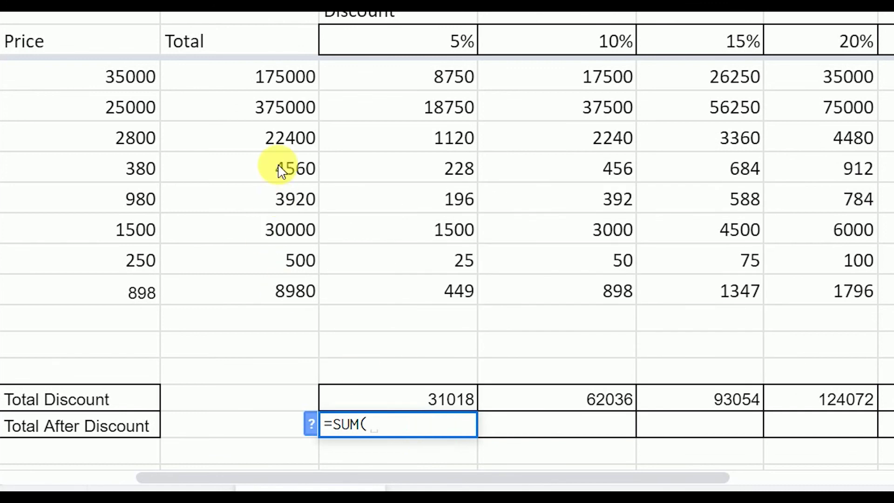
{"action": "left_click_drag", "start_coordinate": [281, 74], "coordinate": [299, 289]}
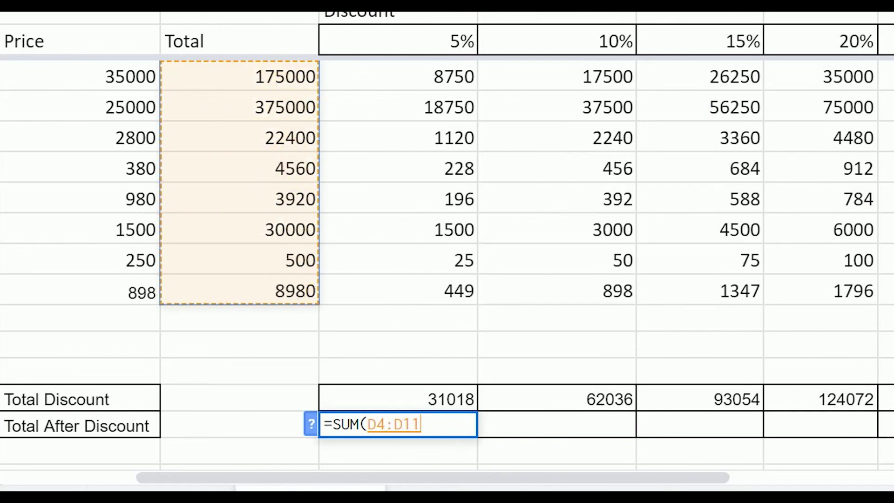
{"action": "type", "text": ")"}
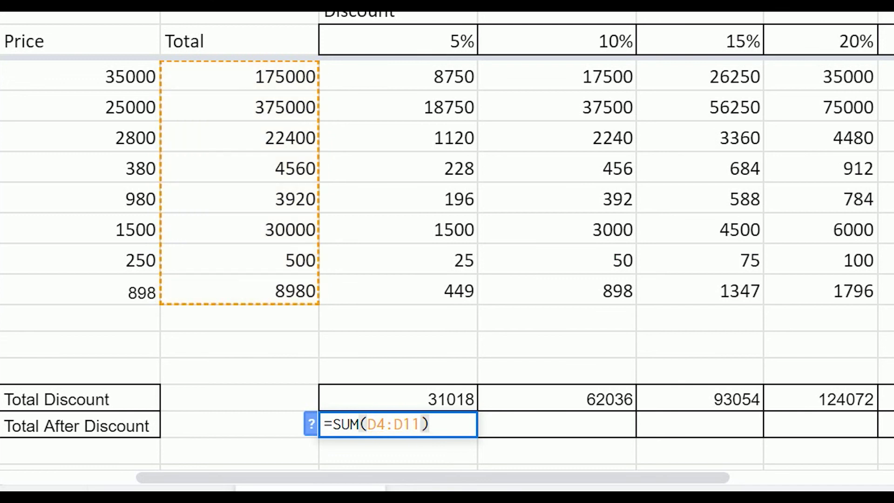
{"action": "key", "text": "Return"}
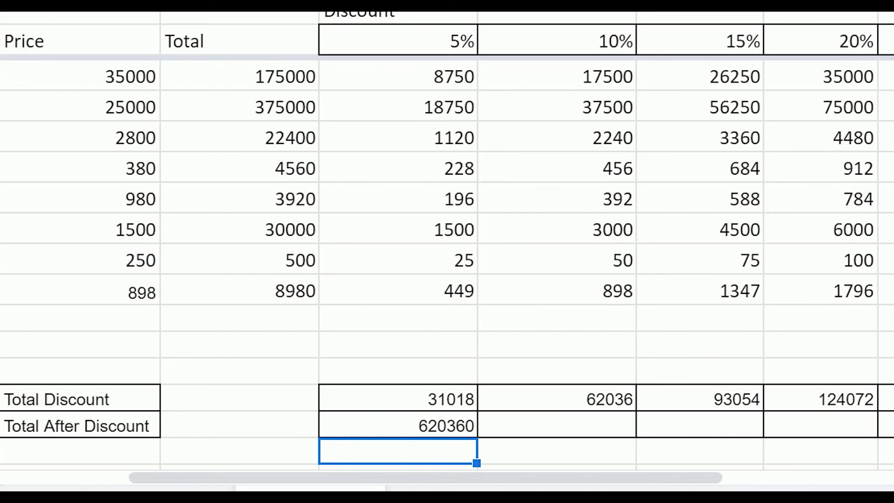
{"action": "left_click", "coordinate": [397, 424]}
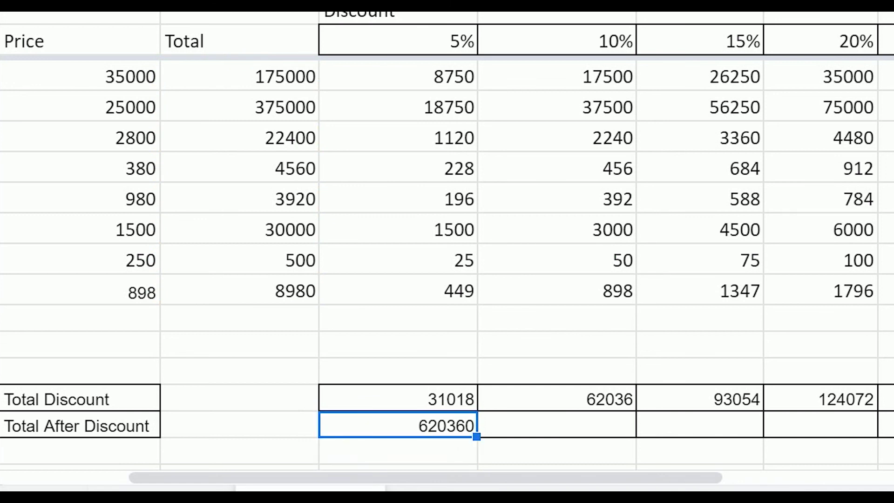
Step: Subtract the 5% Total Discount E15 from that sum, giving 589342
{"action": "key", "text": "Return"}
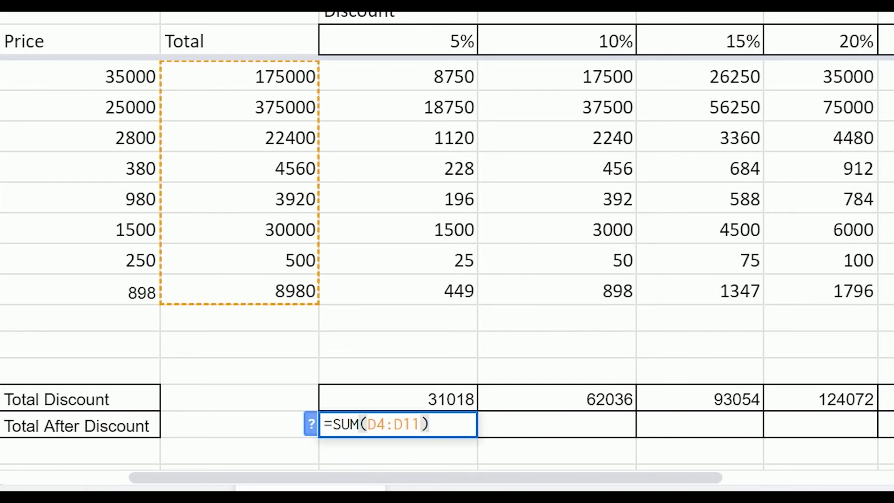
{"action": "type", "text": "-"}
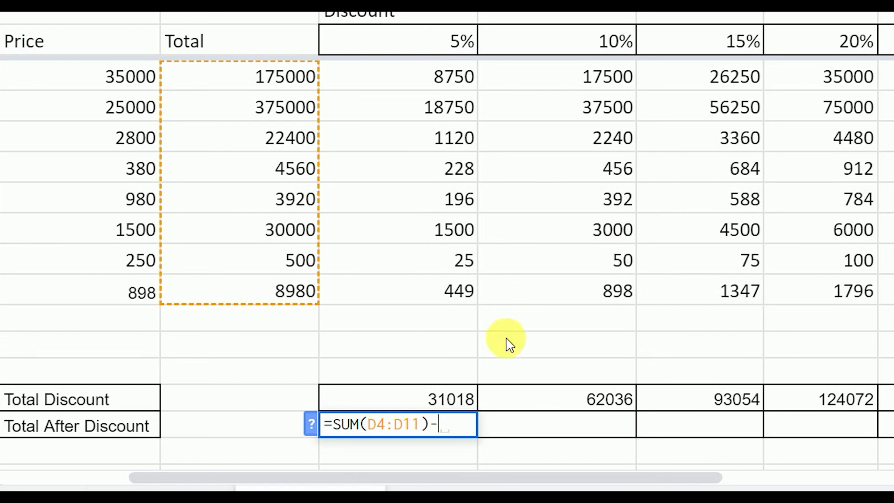
{"action": "left_click", "coordinate": [454, 401]}
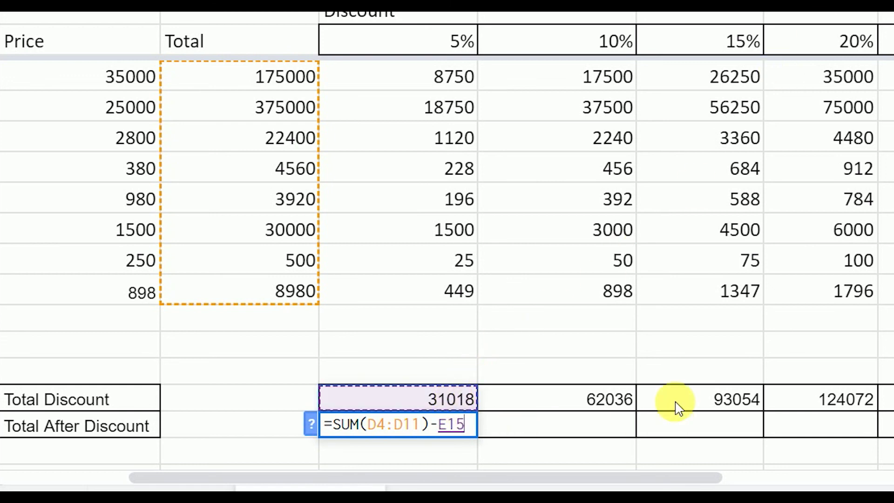
{"action": "key", "text": "Return"}
{"action": "key", "text": "Up"}
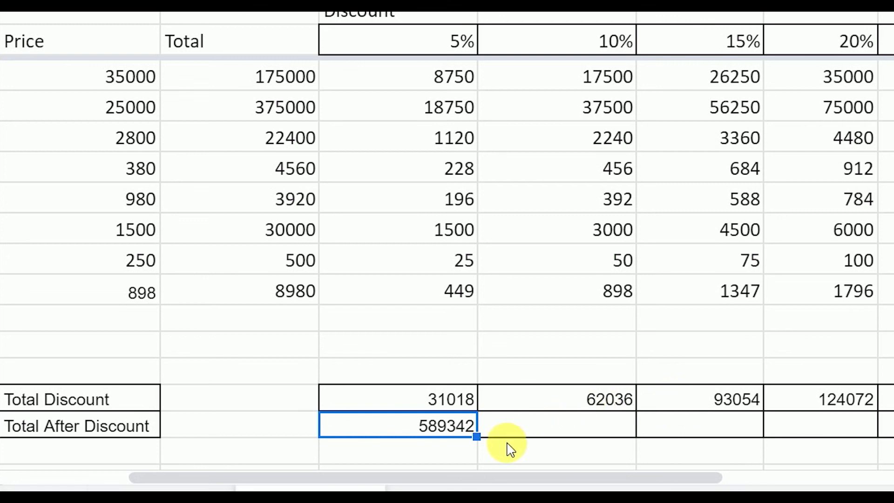
Step: Copy the after-discount formula into the 10% column and inspect its shifted =SUM(E4:E11)-F15
{"action": "left_click_drag", "start_coordinate": [476, 436], "coordinate": [629, 438]}
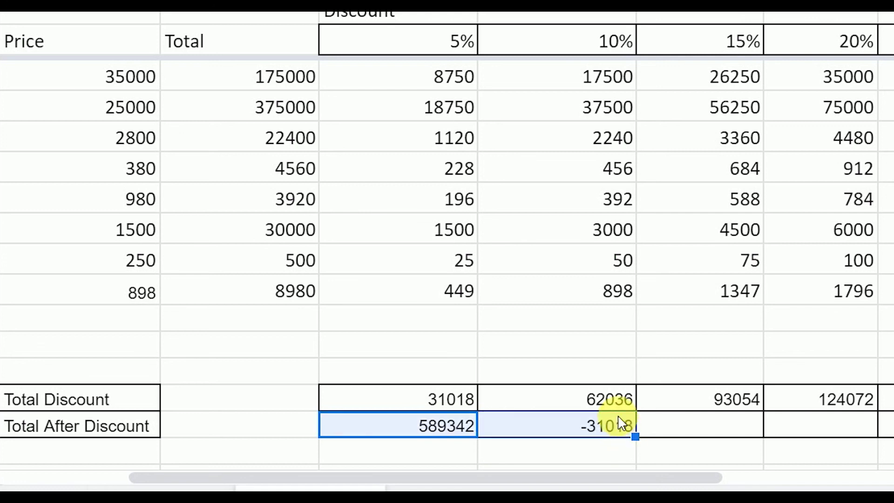
{"action": "double_click", "coordinate": [623, 424]}
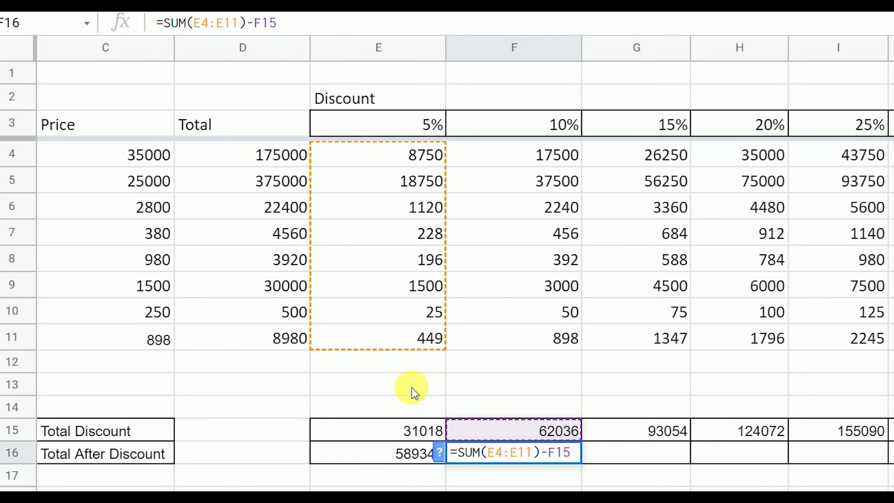
{"action": "double_click", "coordinate": [389, 454]}
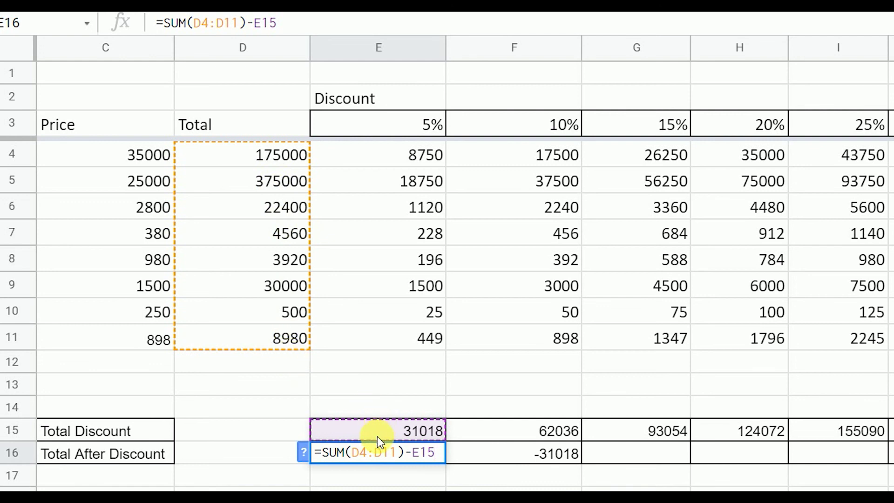
Step: Change the 5% formula's range to $D4:$D$11 using a typed $ and F4
{"action": "left_click", "coordinate": [357, 453]}
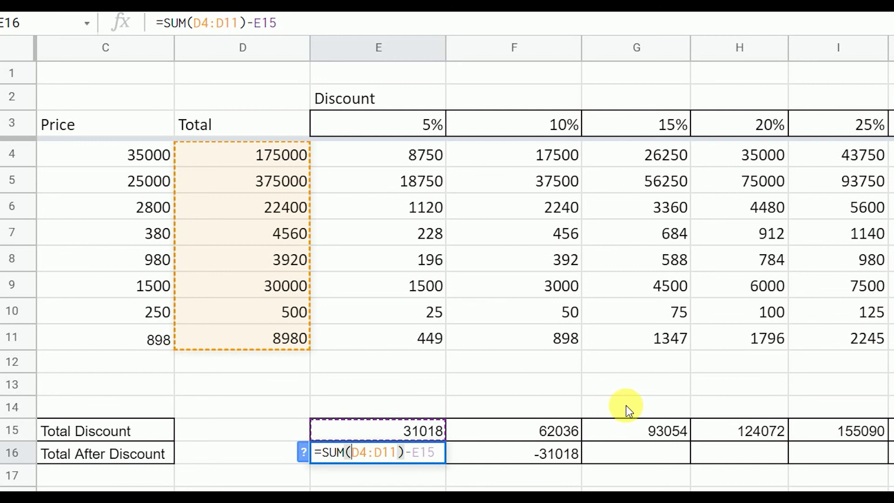
{"action": "type", "text": "$"}
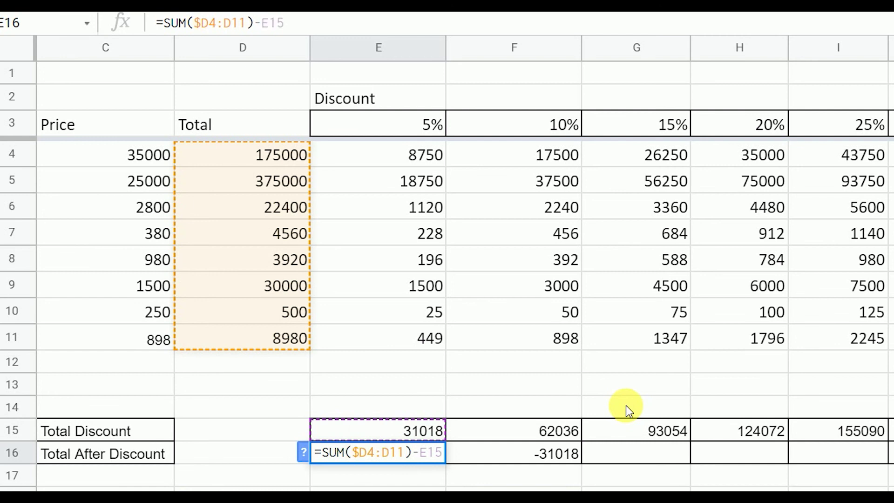
{"action": "key", "text": "Right"}
{"action": "key", "text": "F4"}
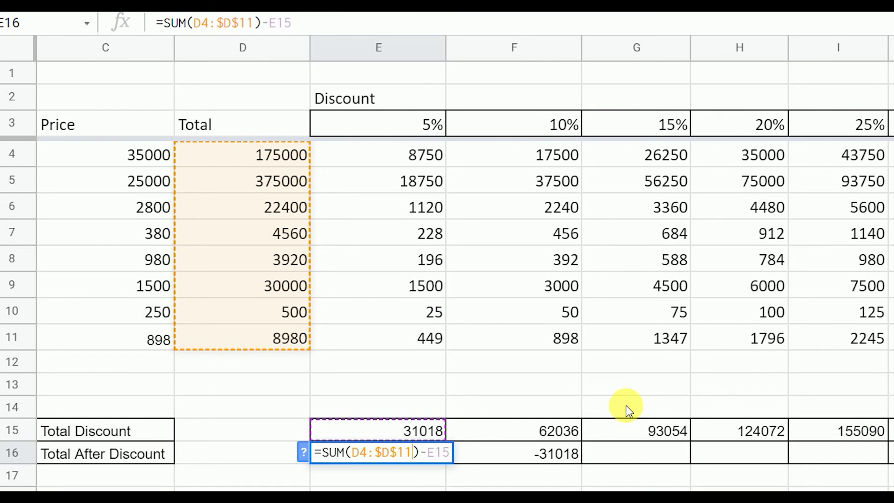
{"action": "key", "text": "Return"}
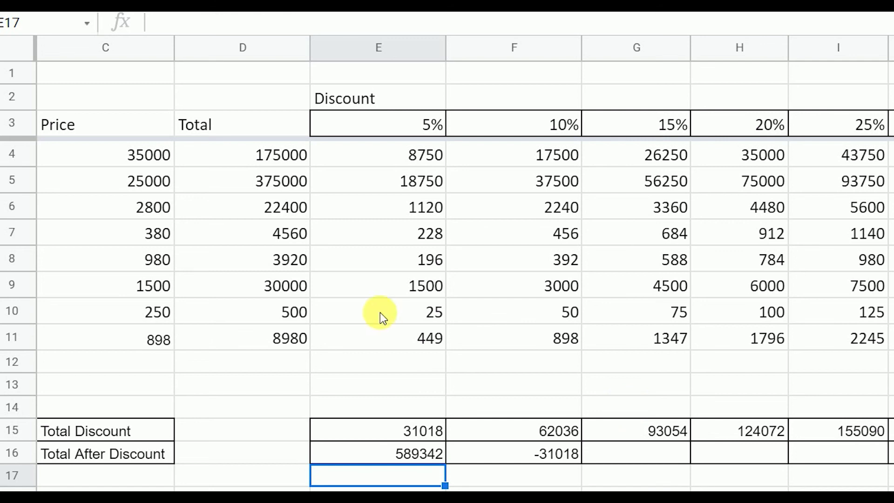
Step: Test-fill the formula across the Total After Discount row and inspect the 10% copy
{"action": "left_click", "coordinate": [377, 454]}
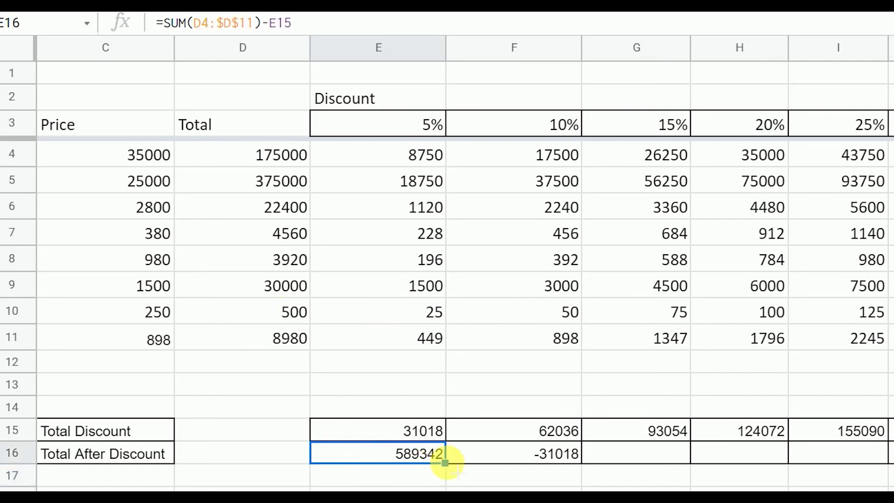
{"action": "left_click_drag", "start_coordinate": [445, 463], "coordinate": [887, 459]}
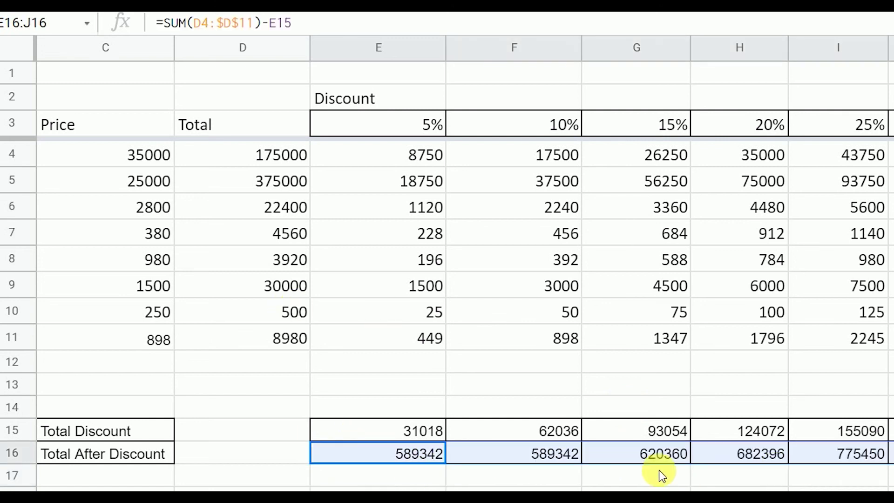
{"action": "double_click", "coordinate": [558, 454]}
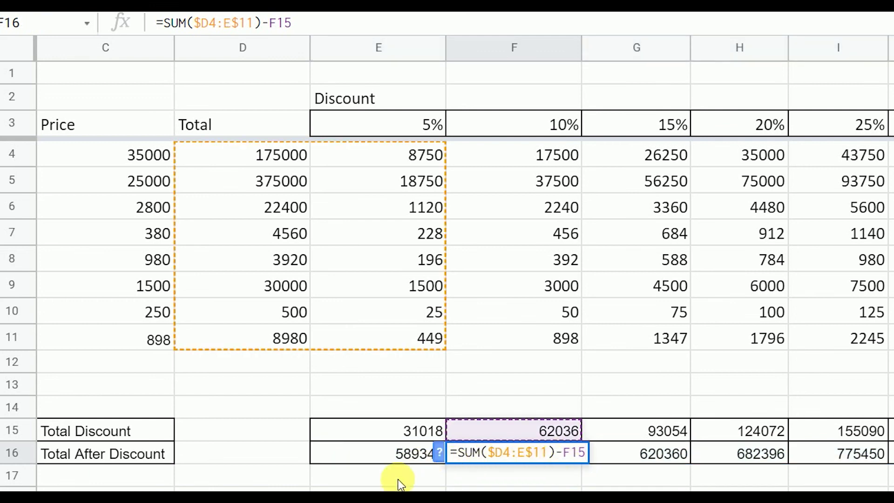
{"action": "left_click", "coordinate": [496, 461]}
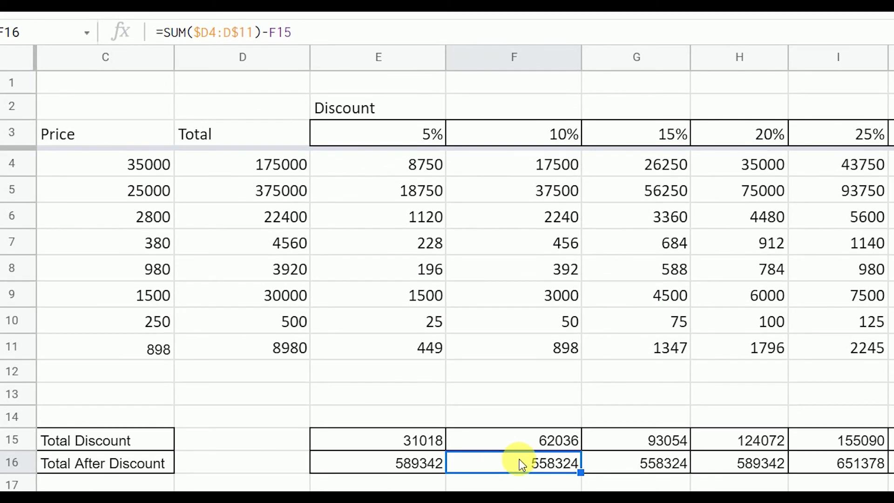
{"action": "left_click", "coordinate": [421, 463]}
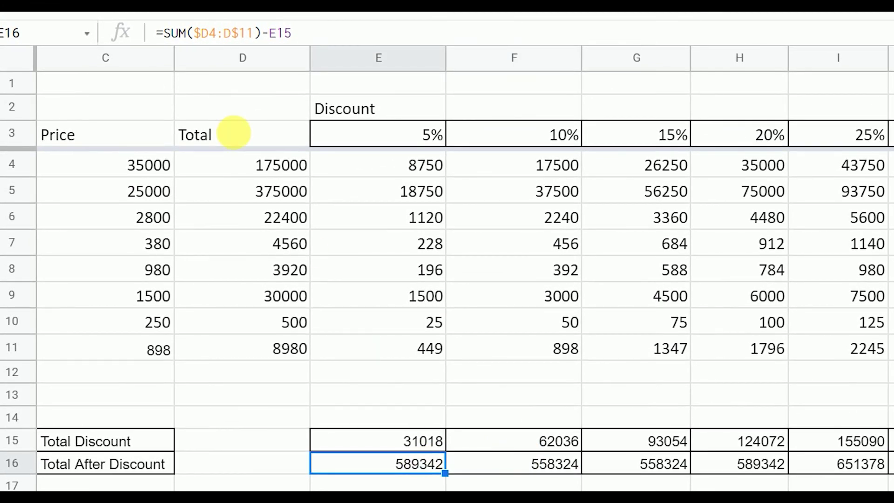
Step: Add another $ to the 5% formula's range and recommit it
{"action": "left_click", "coordinate": [224, 33]}
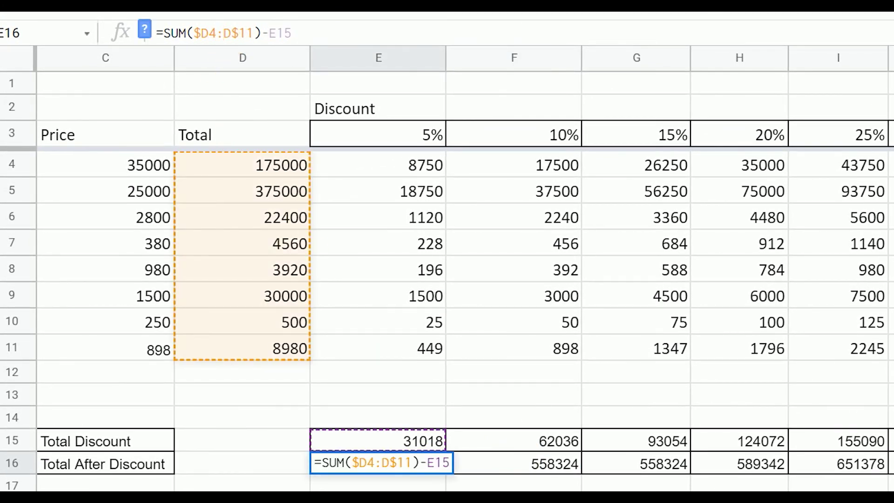
{"action": "type", "text": "$"}
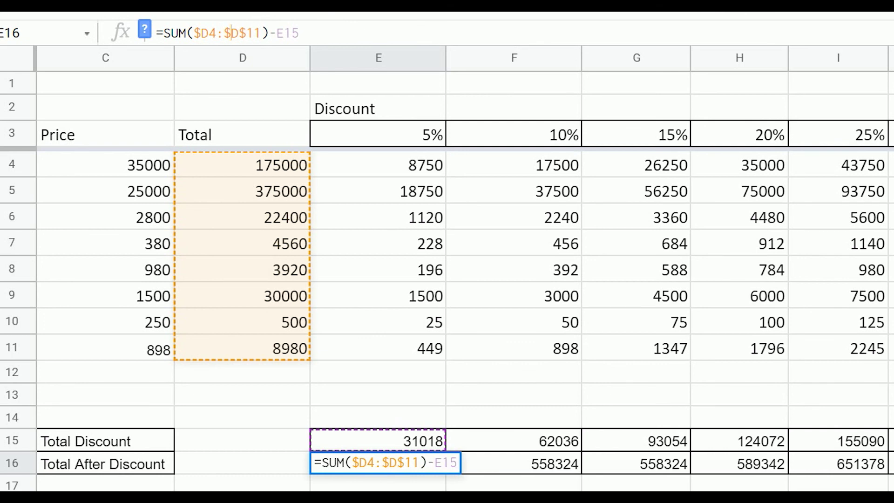
{"action": "key", "text": "Return"}
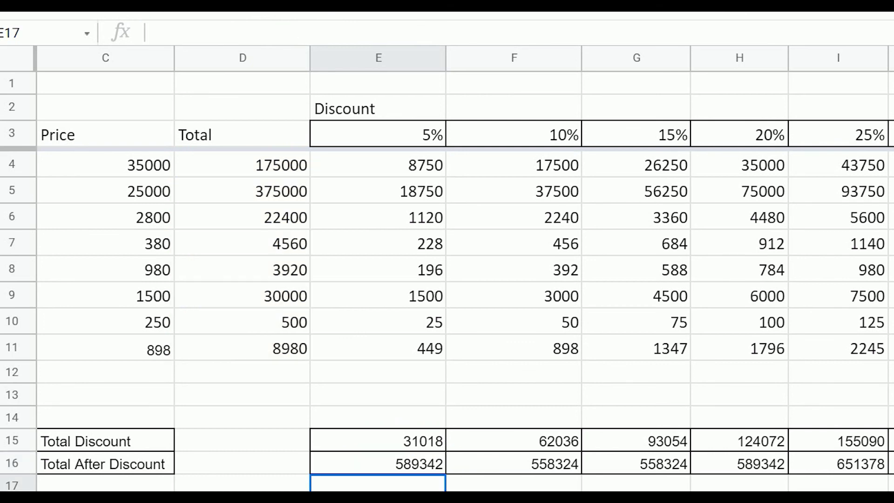
{"action": "left_click", "coordinate": [239, 158]}
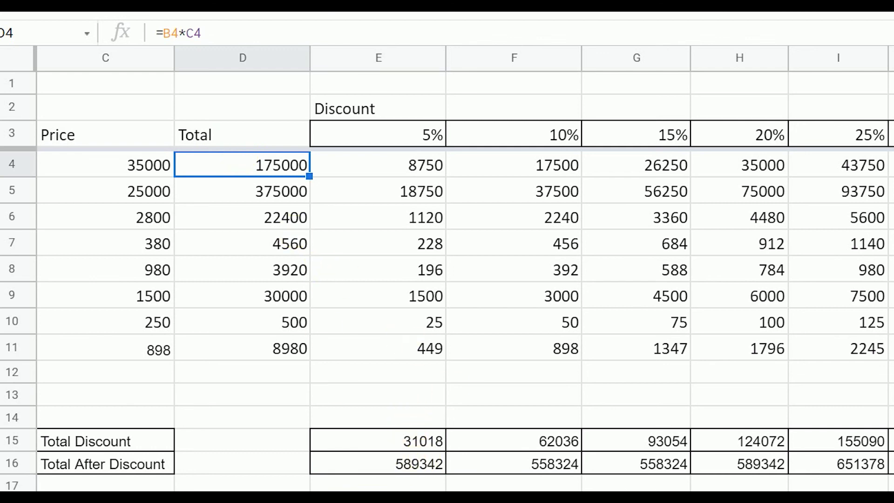
Step: Fill E16's locked formula right across the Total After Discount row to 25%
{"action": "left_click", "coordinate": [515, 463]}
{"action": "left_click", "coordinate": [412, 459]}
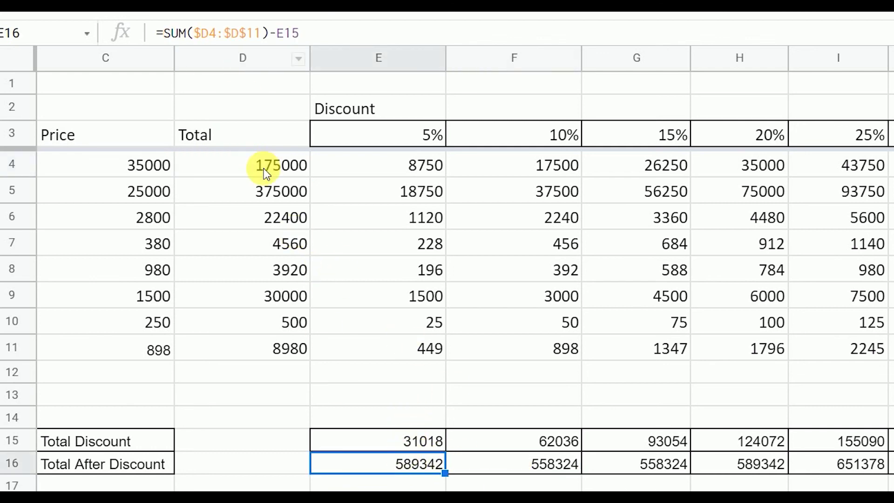
{"action": "left_click_drag", "start_coordinate": [264, 169], "coordinate": [296, 324]}
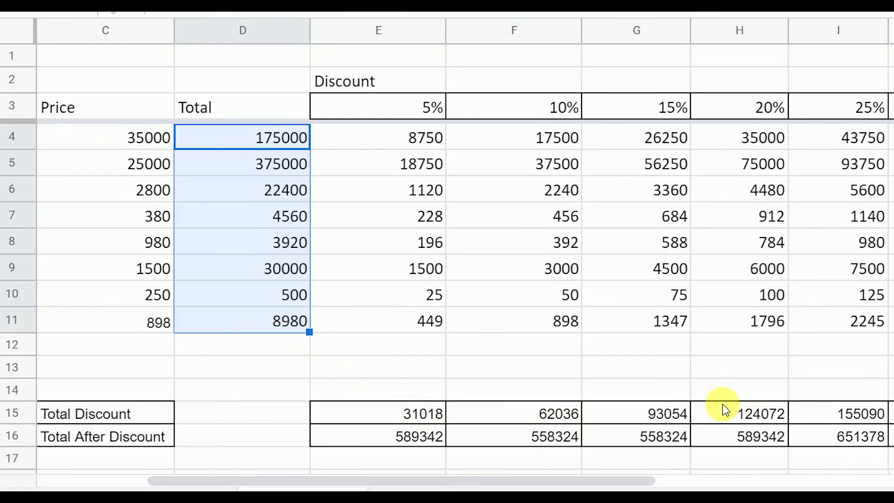
{"action": "left_click", "coordinate": [429, 441]}
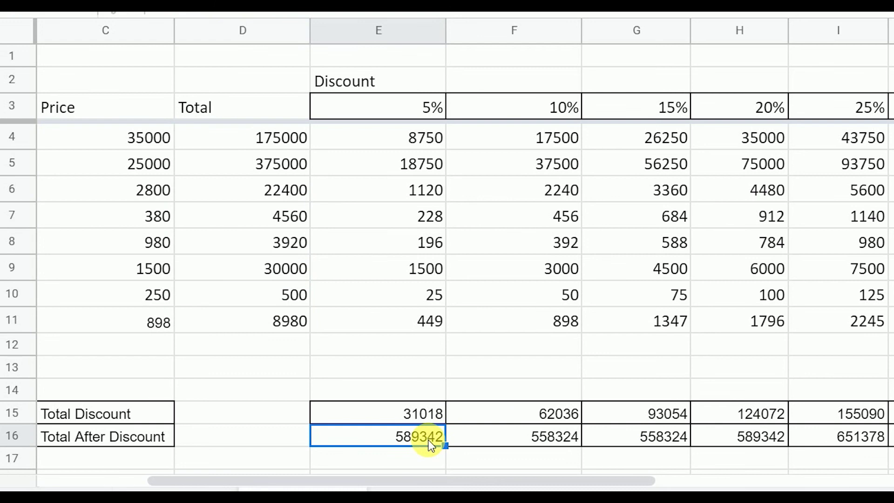
{"action": "left_click_drag", "start_coordinate": [445, 445], "coordinate": [889, 440]}
Step: Verify the 10%, 15% and 20% after-discount formulas
{"action": "double_click", "coordinate": [563, 438]}
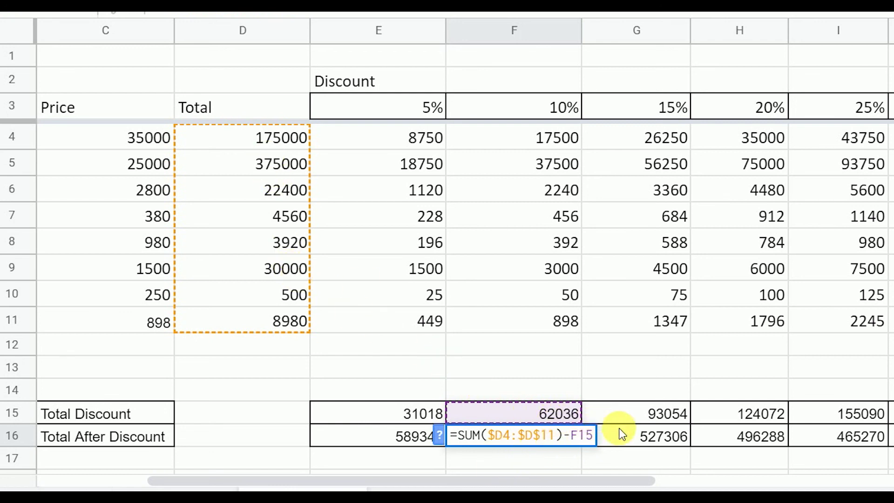
{"action": "double_click", "coordinate": [632, 437]}
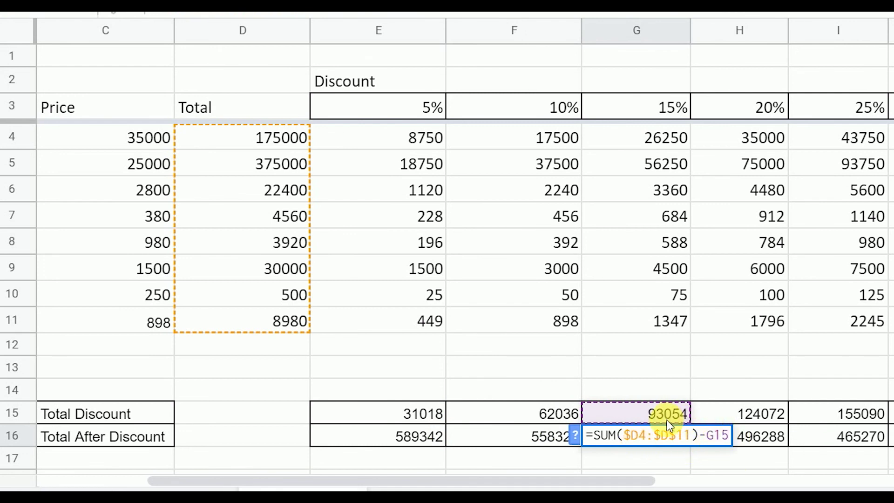
{"action": "left_click", "coordinate": [768, 440]}
{"action": "double_click", "coordinate": [769, 440]}
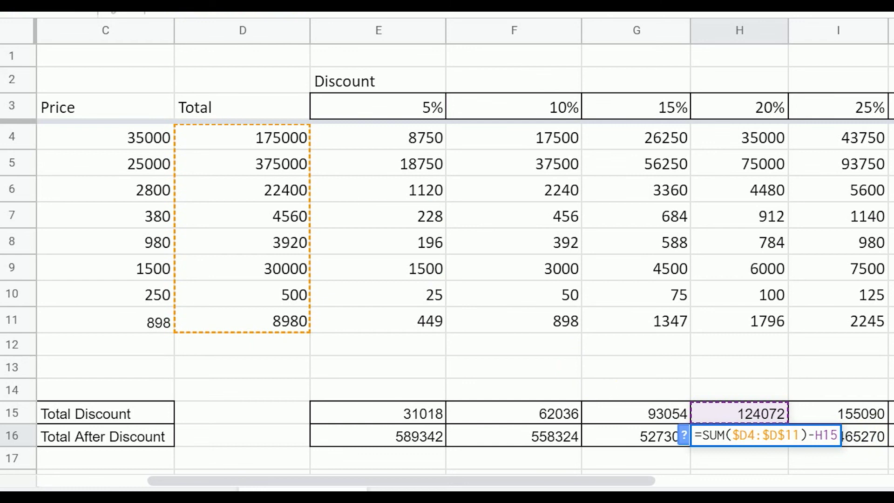
{"action": "left_click", "coordinate": [891, 436]}
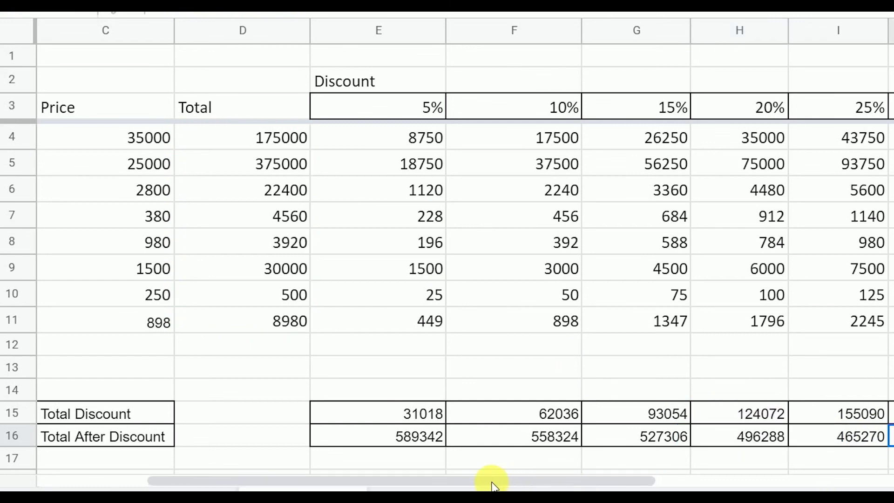
{"action": "left_click_drag", "start_coordinate": [272, 481], "coordinate": [161, 481]}
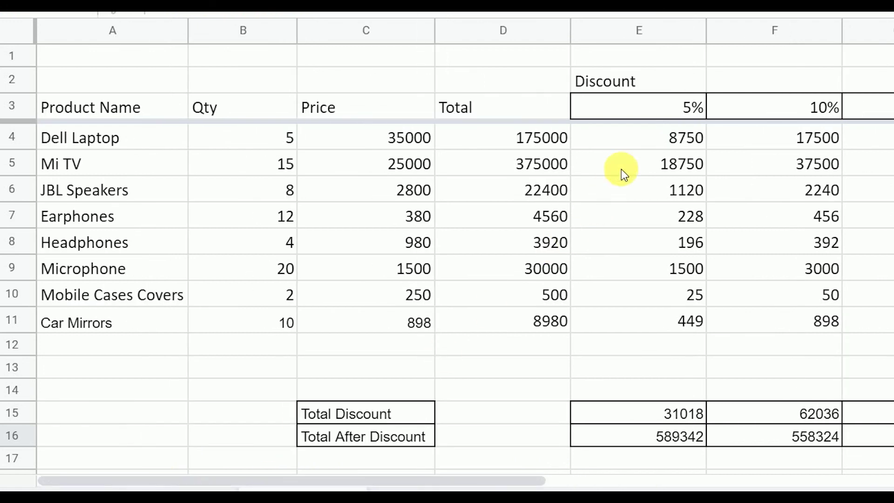
{"action": "left_click", "coordinate": [637, 144]}
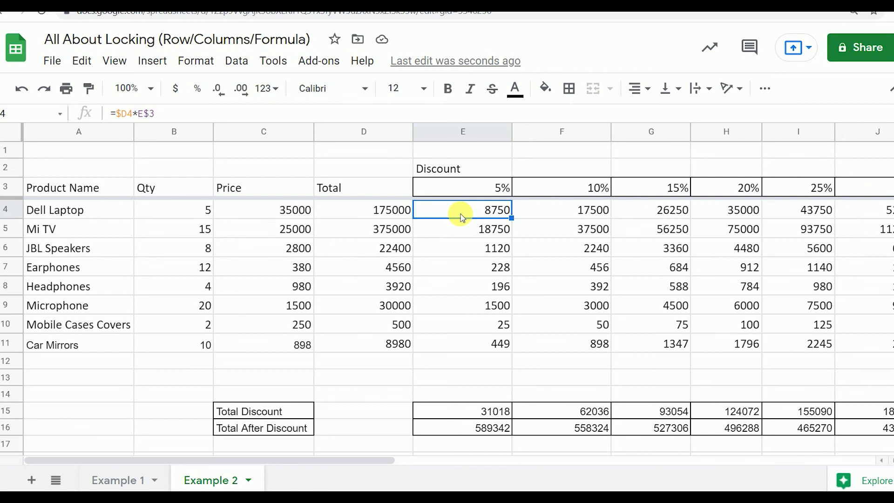
{"action": "left_click", "coordinate": [467, 187]}
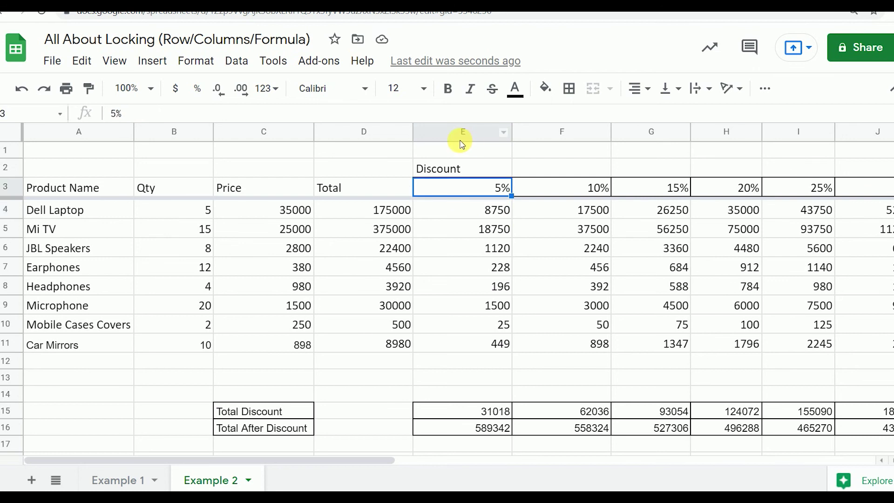